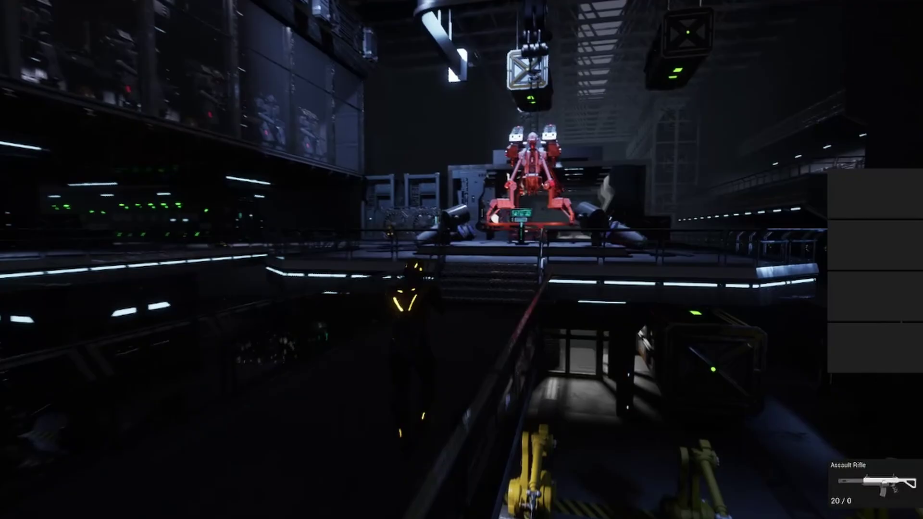
{"action": "key", "text": "w"}
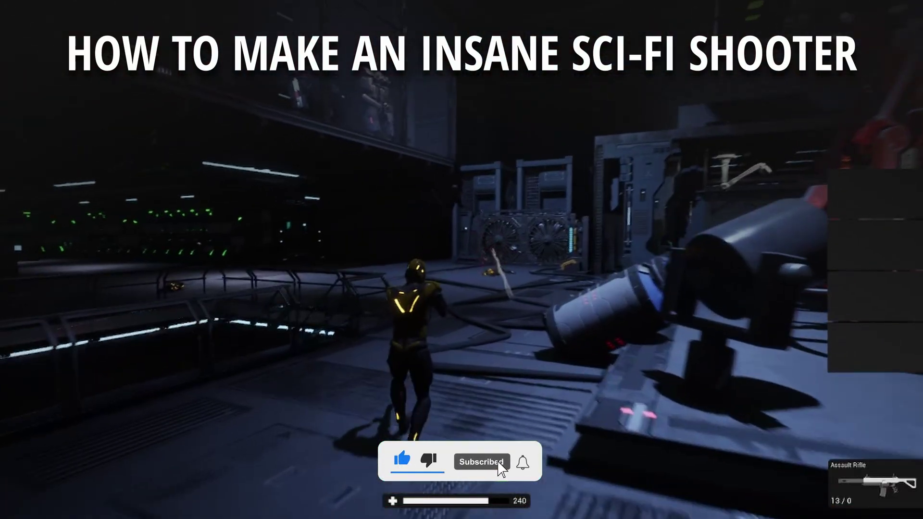
{"action": "key", "text": "w"}
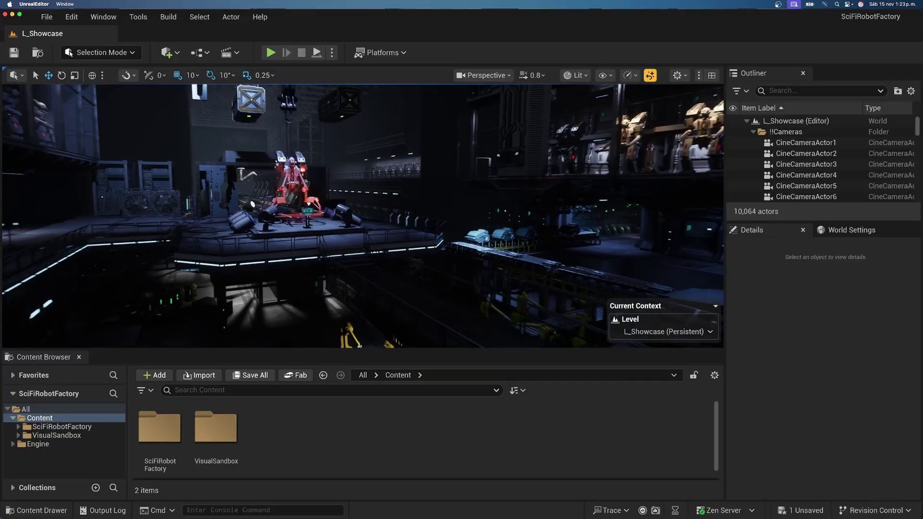
{"action": "right_click_drag", "start_coordinate": [363, 216], "coordinate": [409, 185]}
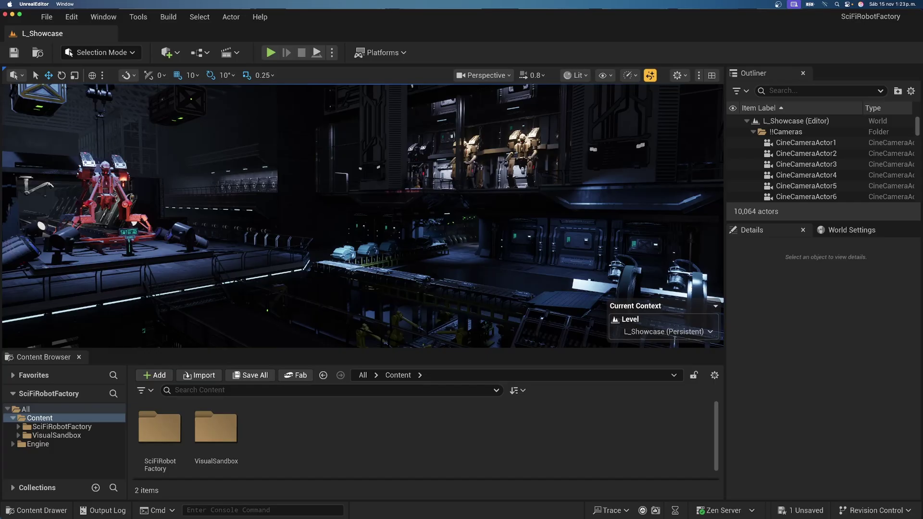
{"action": "right_click_drag", "start_coordinate": [363, 216], "coordinate": [223, 216]}
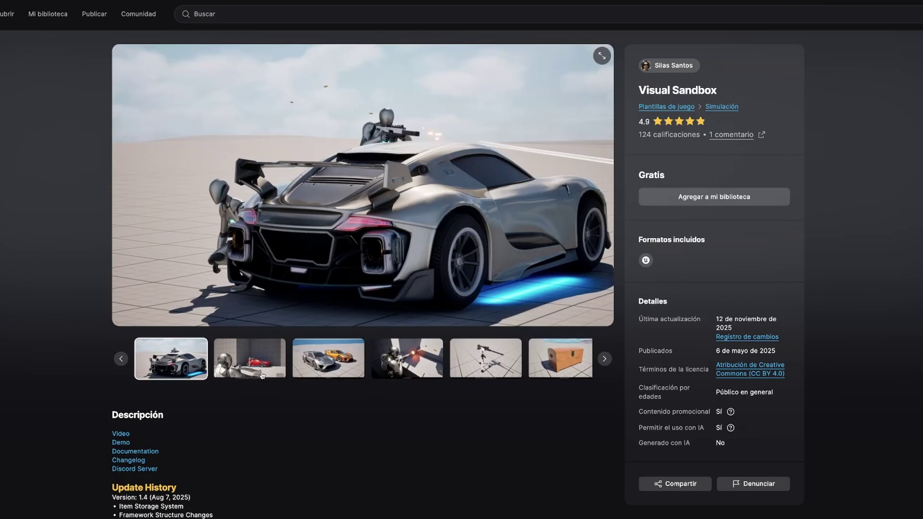
Look through the Visual Sandbox listing's gallery images, including the drivable cars, sentry gun and inventory system.
{"action": "left_click", "coordinate": [255, 365]}
{"action": "left_click", "coordinate": [332, 367]}
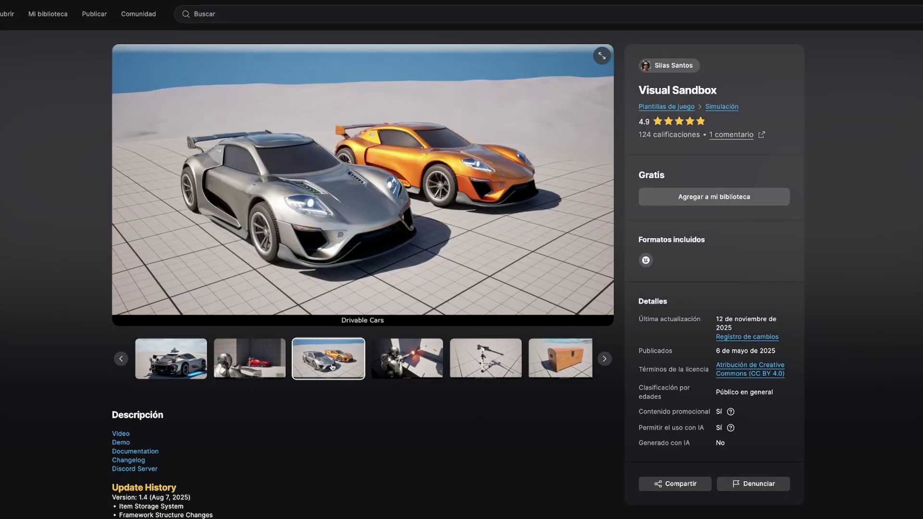
{"action": "left_click", "coordinate": [407, 360]}
{"action": "left_click", "coordinate": [451, 359]}
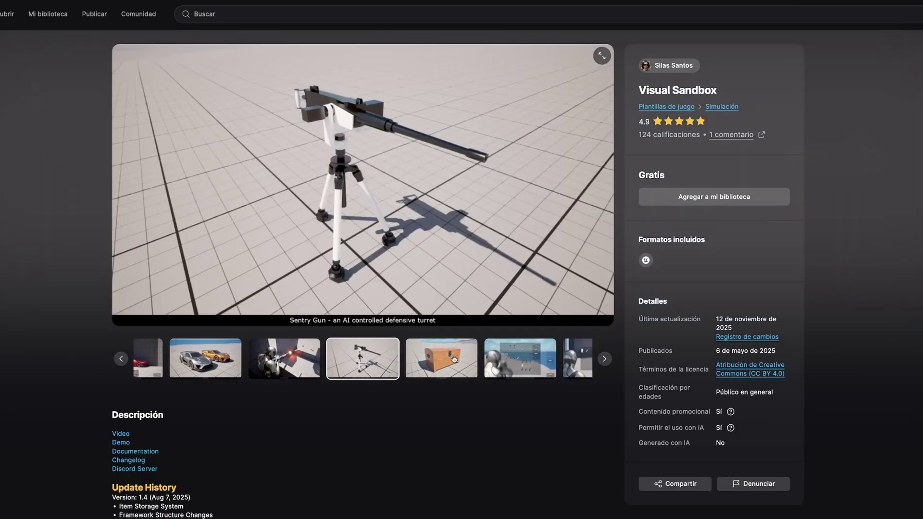
{"action": "left_click", "coordinate": [502, 366]}
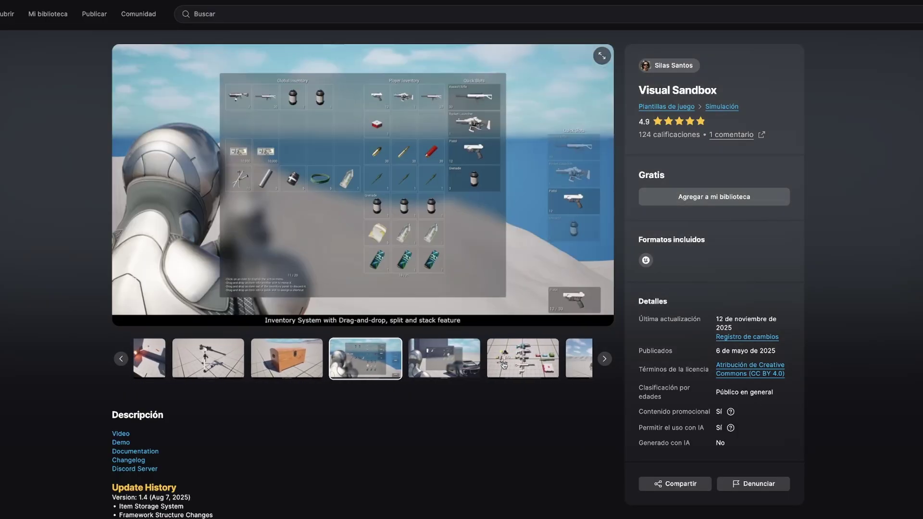
{"action": "left_click", "coordinate": [454, 364]}
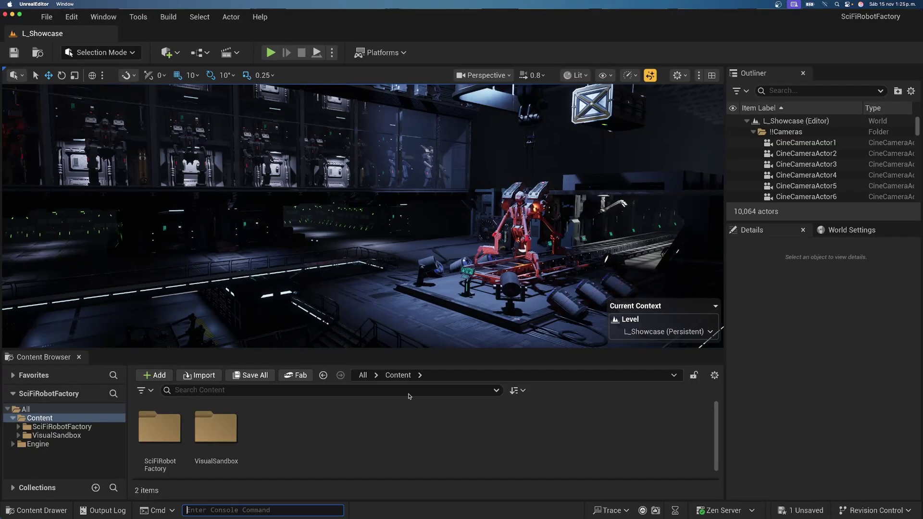
Set the level's GameMode Override to BP_ThirdPerson_GameMode in the world settings.
{"action": "left_click", "coordinate": [410, 412]}
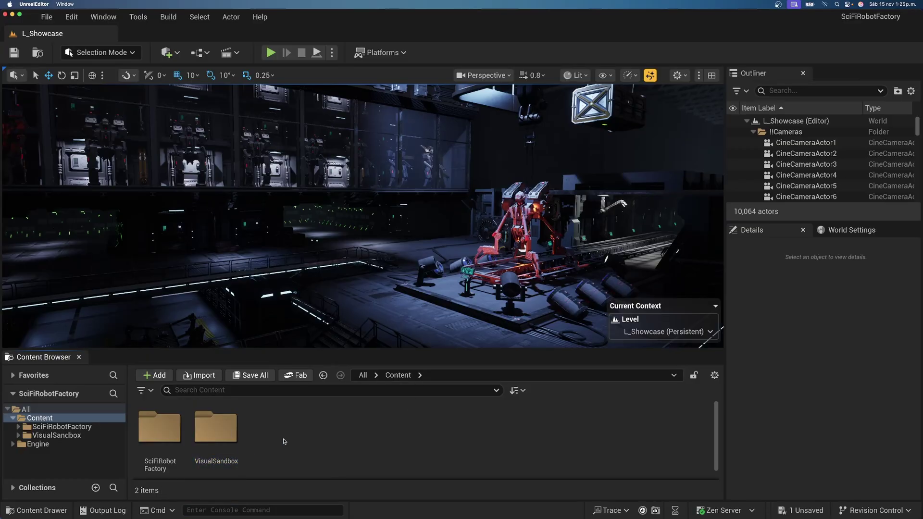
{"action": "left_click", "coordinate": [850, 231]}
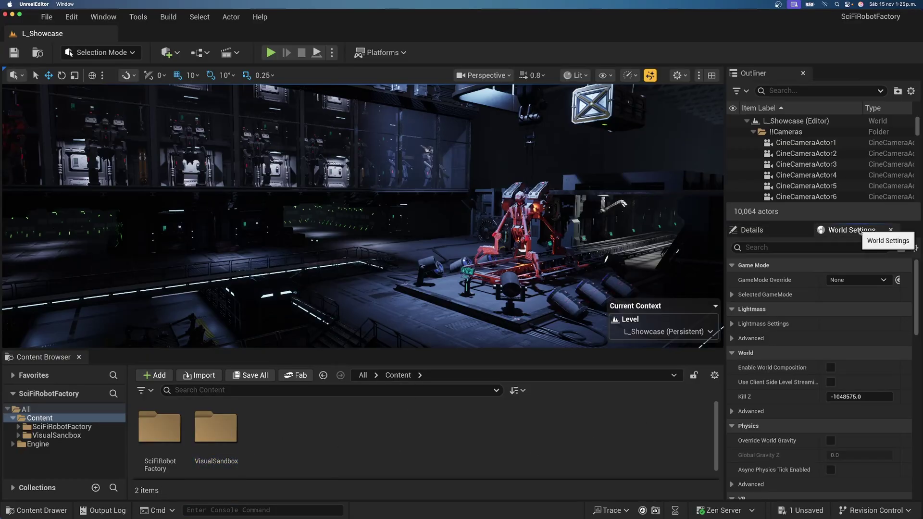
{"action": "left_click", "coordinate": [845, 279]}
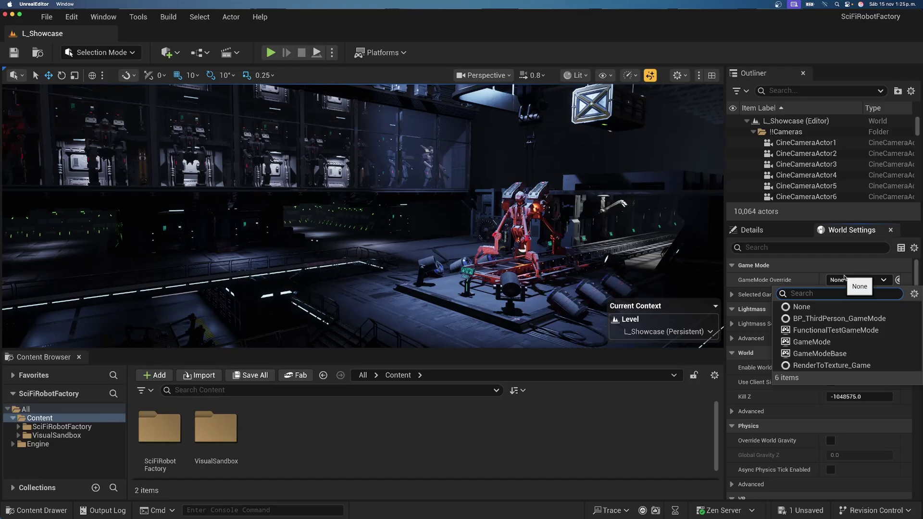
{"action": "left_click", "coordinate": [837, 320]}
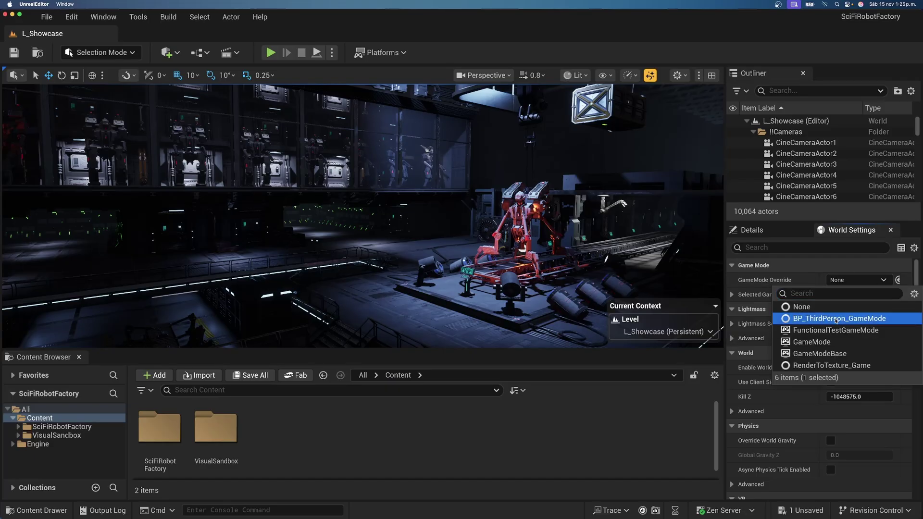
{"action": "left_click", "coordinate": [848, 319]}
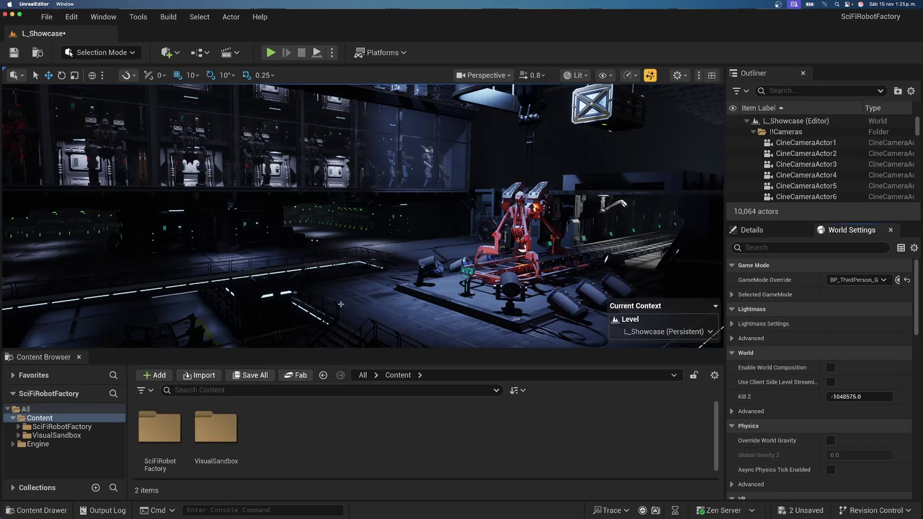
Play the level from a floor platform in the factory, run the character around, and end the play session.
{"action": "right_click_drag", "start_coordinate": [341, 304], "coordinate": [297, 266]}
{"action": "right_click", "coordinate": [296, 263]}
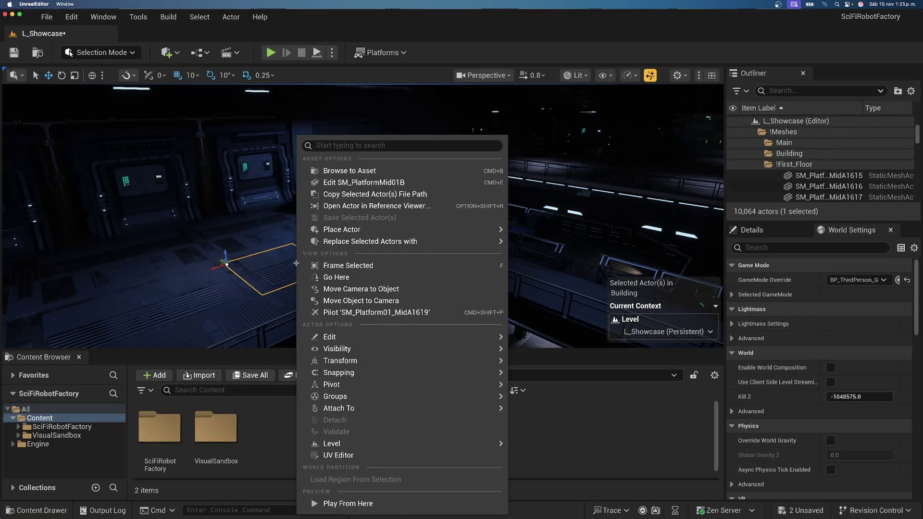
{"action": "left_click", "coordinate": [356, 503]}
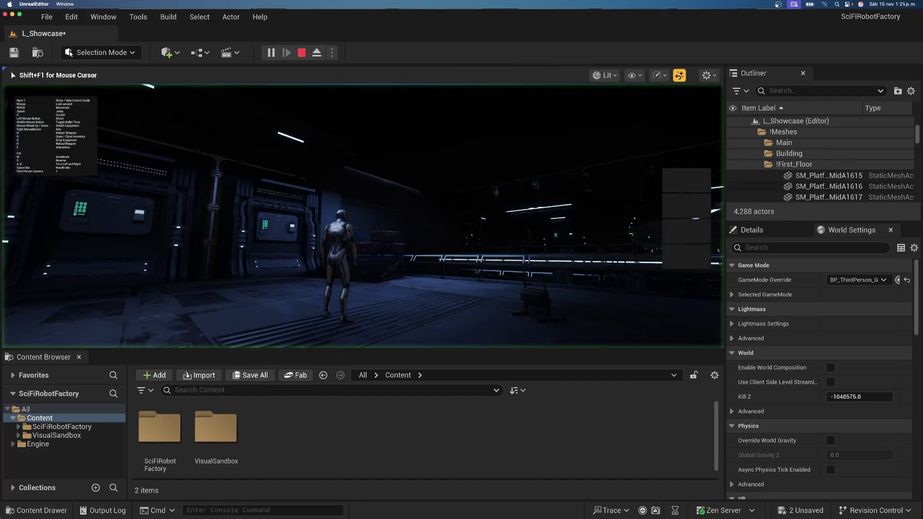
{"action": "key", "text": "w"}
{"action": "key", "text": "w"}
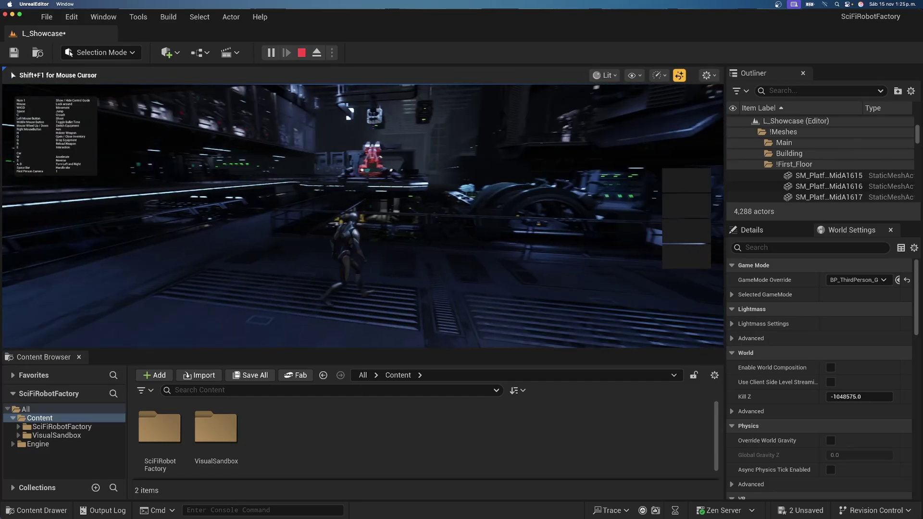
{"action": "key", "text": "w"}
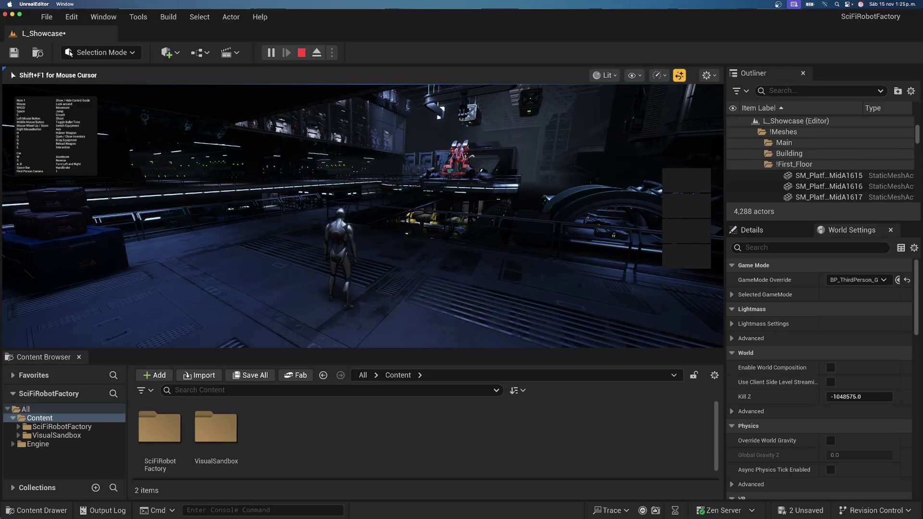
{"action": "key", "text": "Escape"}
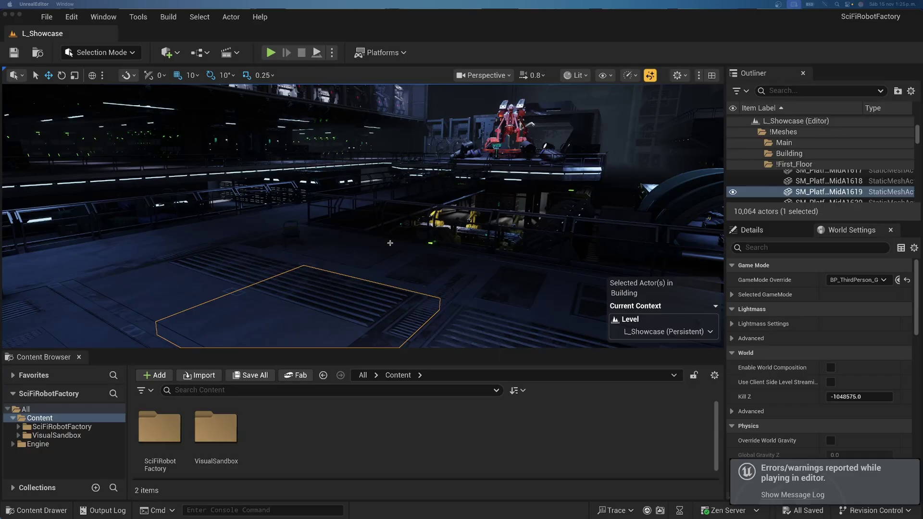
Enlarge the asset browsing area and open the Pickups folder inside VisualSandbox/Blueprints.
{"action": "double_click", "coordinate": [233, 438]}
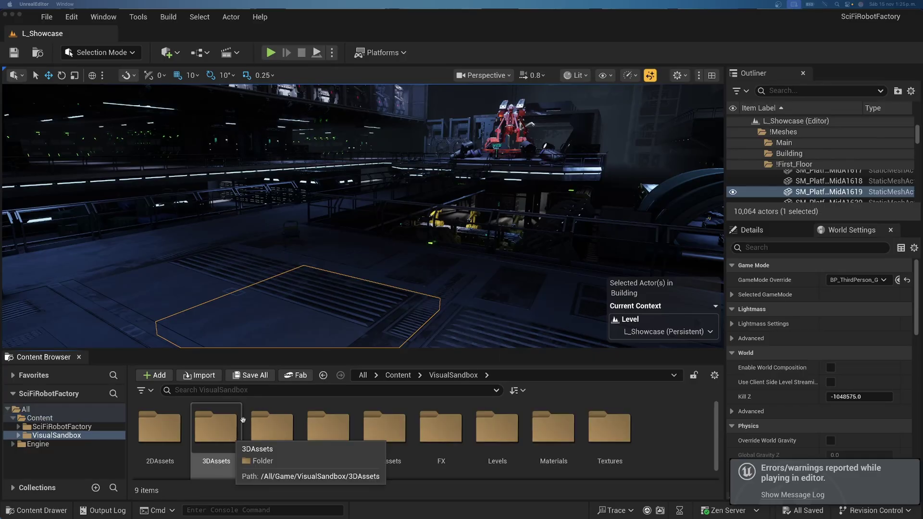
{"action": "left_click_drag", "start_coordinate": [248, 349], "coordinate": [250, 333]}
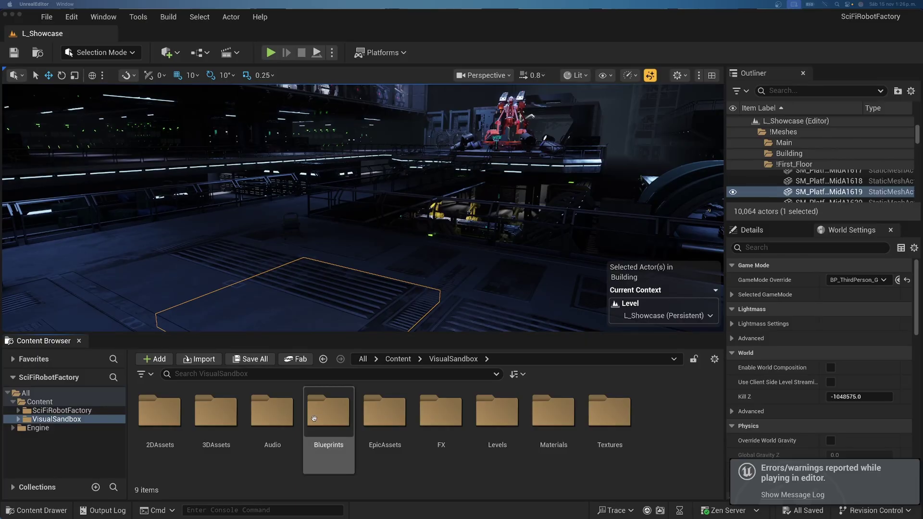
{"action": "double_click", "coordinate": [328, 412]}
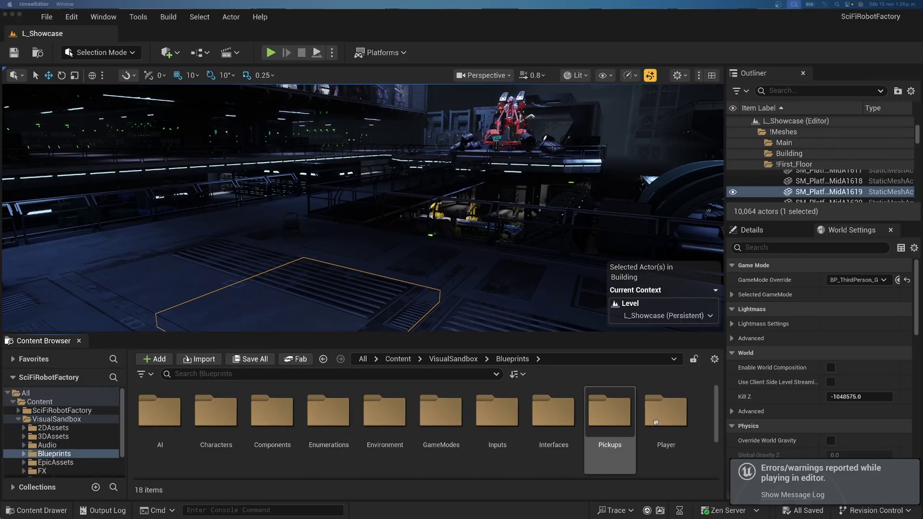
{"action": "double_click", "coordinate": [612, 415]}
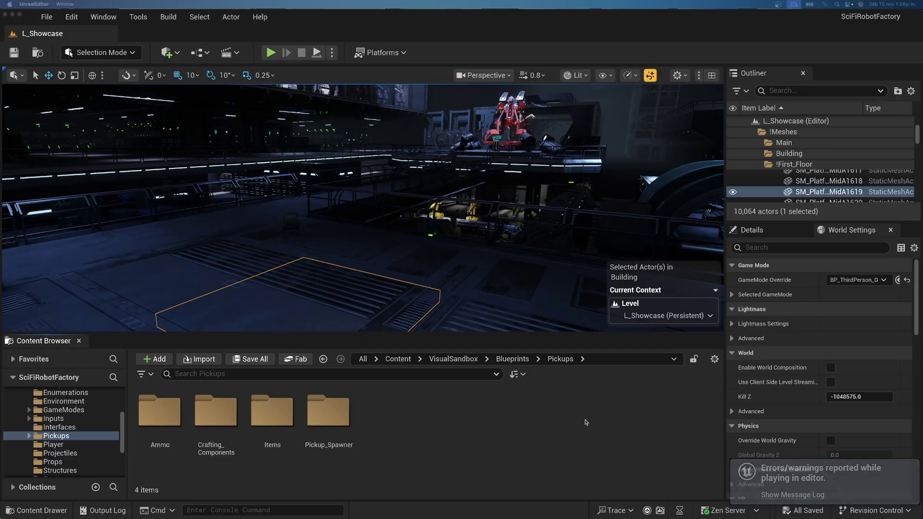
Examine the contents of the Items, Pickup_Spawner, Crafting_Components and Ammo subfolders of Pickups.
{"action": "double_click", "coordinate": [281, 419]}
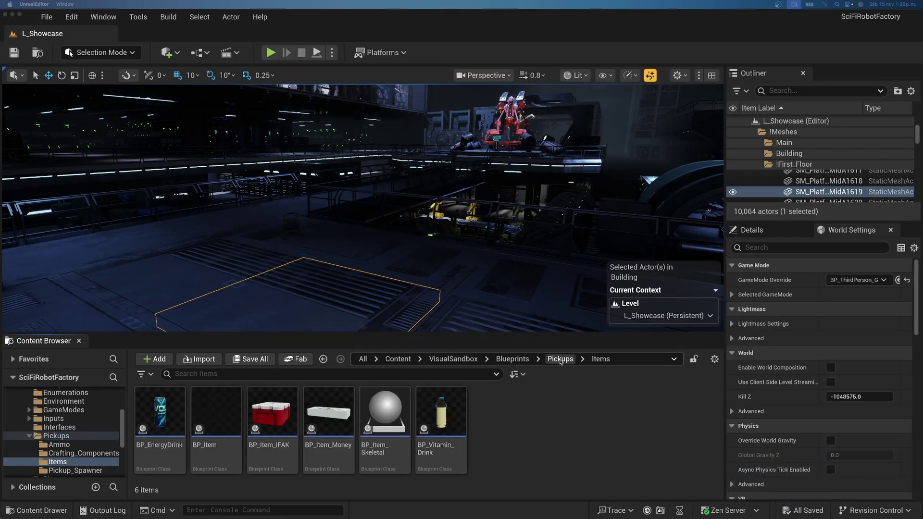
{"action": "left_click", "coordinate": [561, 359]}
{"action": "double_click", "coordinate": [337, 408]}
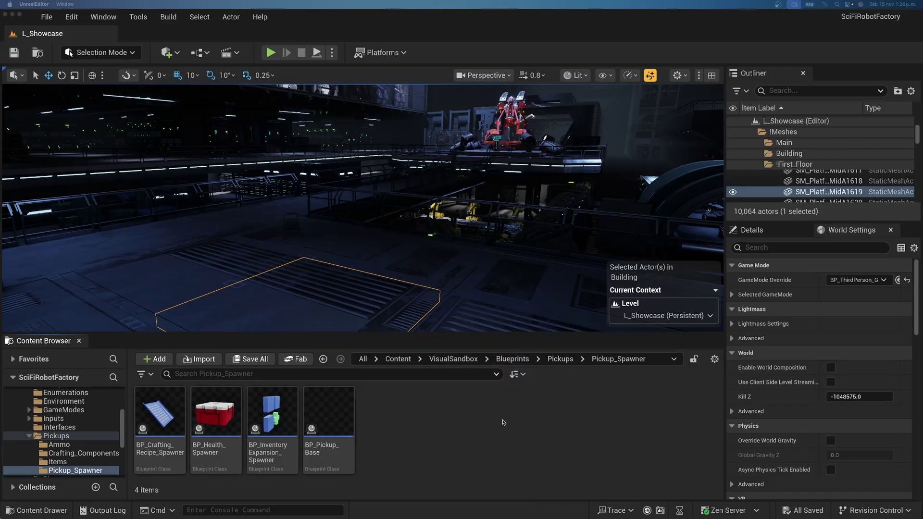
{"action": "left_click", "coordinate": [560, 359]}
{"action": "double_click", "coordinate": [214, 414]}
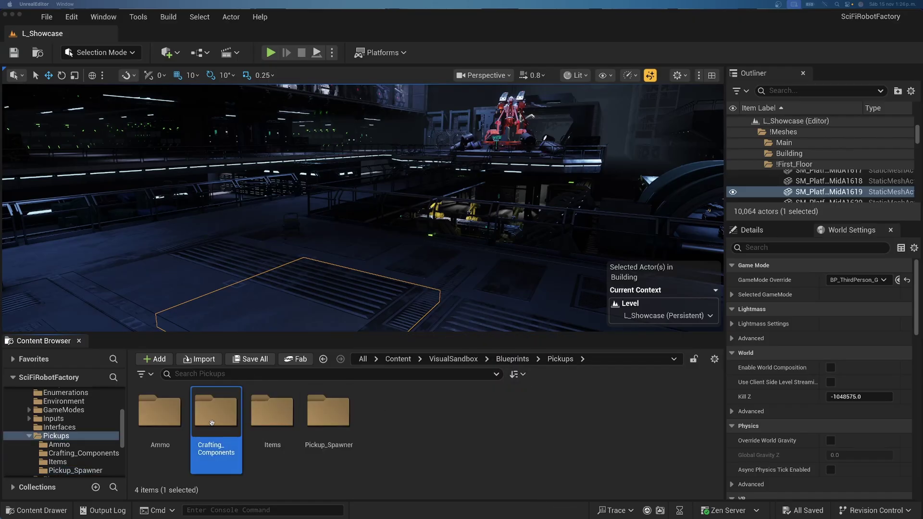
{"action": "left_click", "coordinate": [526, 441]}
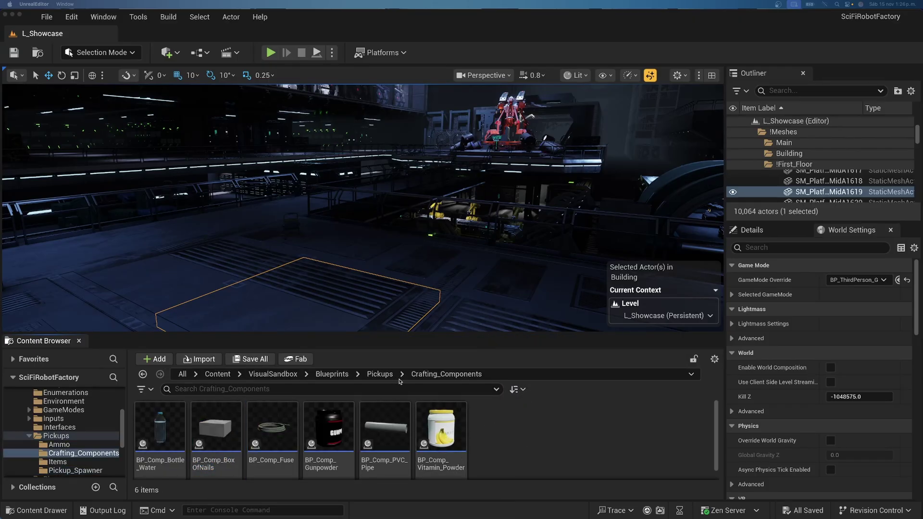
{"action": "left_click", "coordinate": [380, 375]}
{"action": "double_click", "coordinate": [159, 411]}
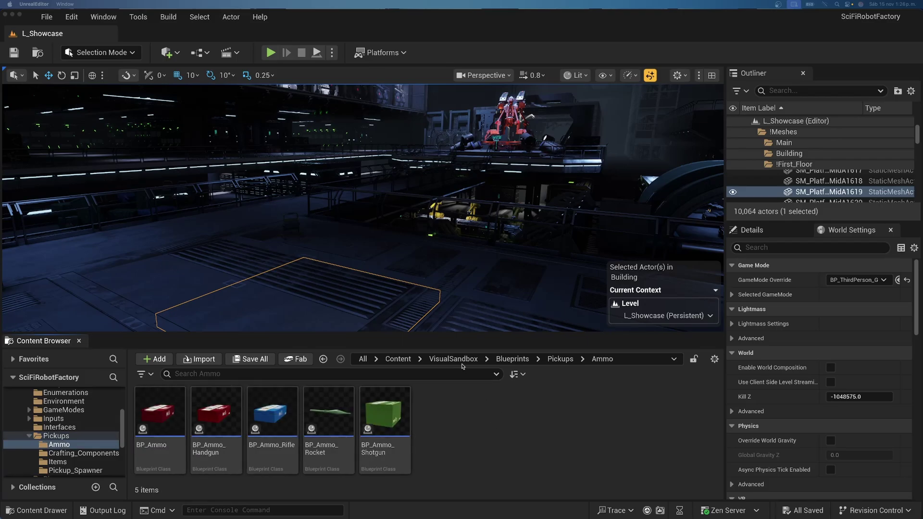
{"action": "left_click", "coordinate": [553, 361]}
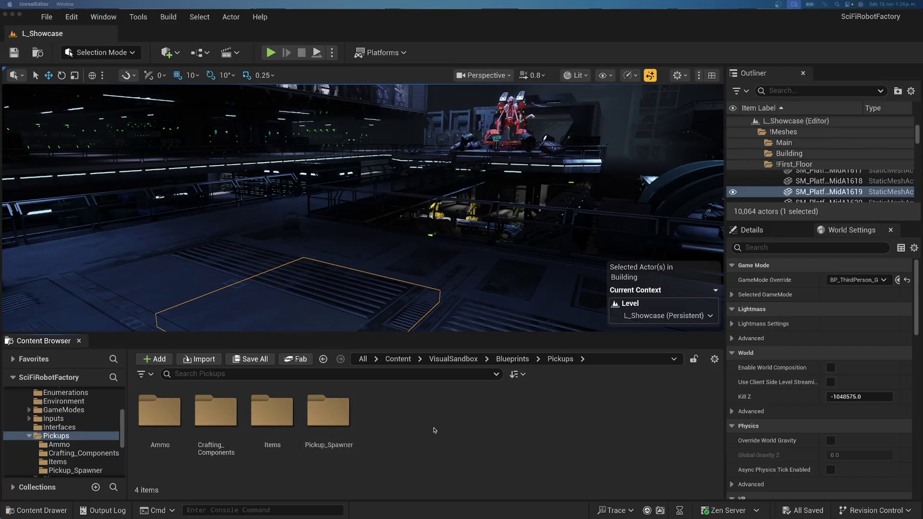
Search the whole VisualSandbox folder for "weapo" and find the weapon blueprints among the assets.
{"action": "left_click", "coordinate": [453, 359]}
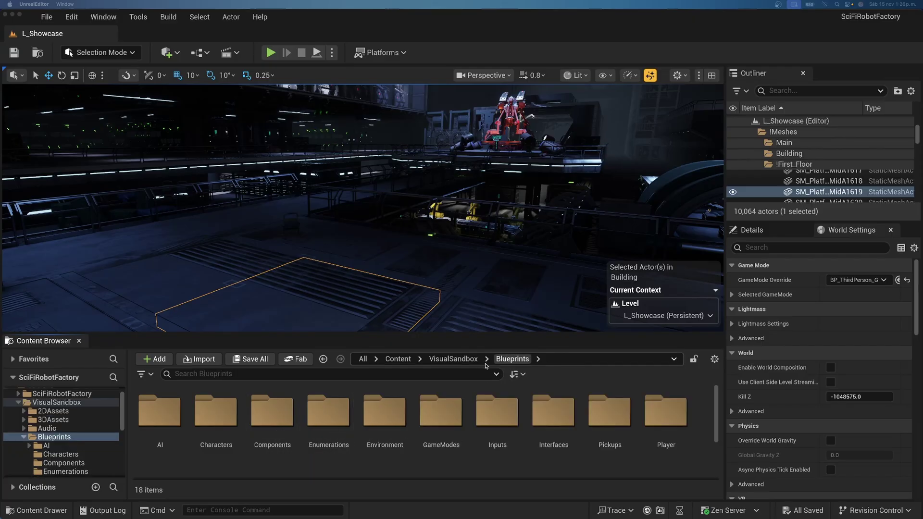
{"action": "left_click", "coordinate": [326, 375]}
{"action": "type", "text": "gun"}
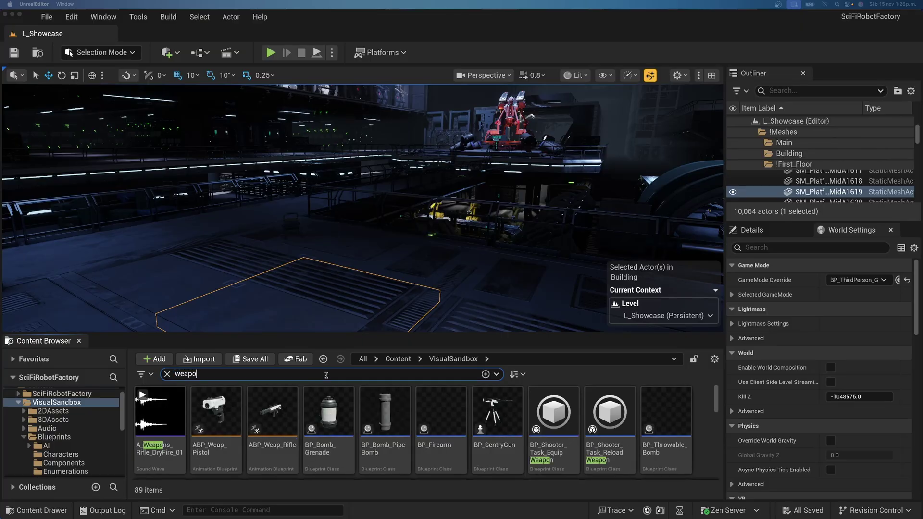
{"action": "scroll", "coordinate": [524, 437], "scroll_direction": "down", "scroll_amount": 3}
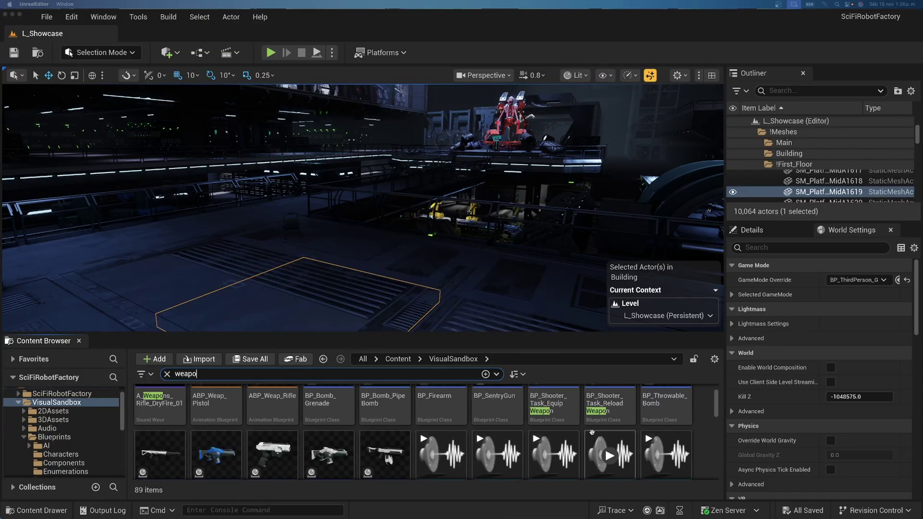
{"action": "scroll", "coordinate": [510, 435], "scroll_direction": "up", "scroll_amount": 1}
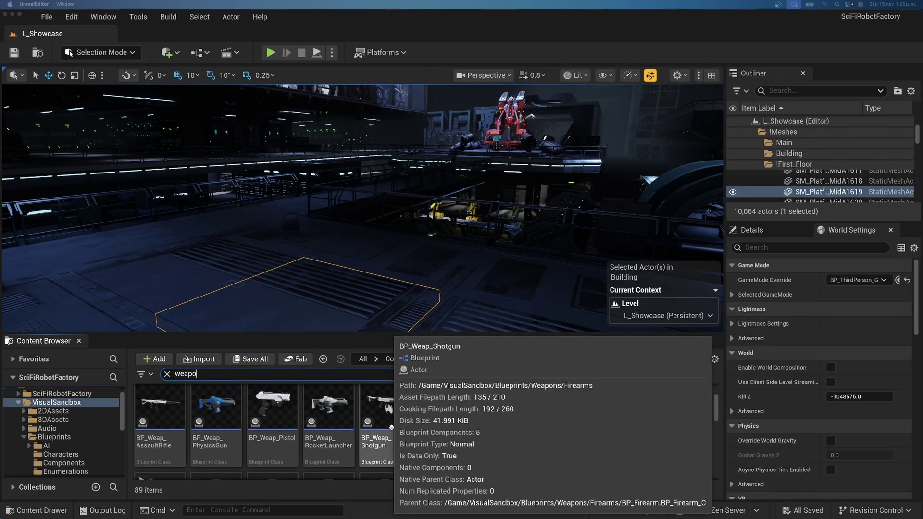
Place the BP_Weap_AssaultRifle blueprint on the grooved floor platform in the level.
{"action": "mouse_move", "coordinate": [494, 434]}
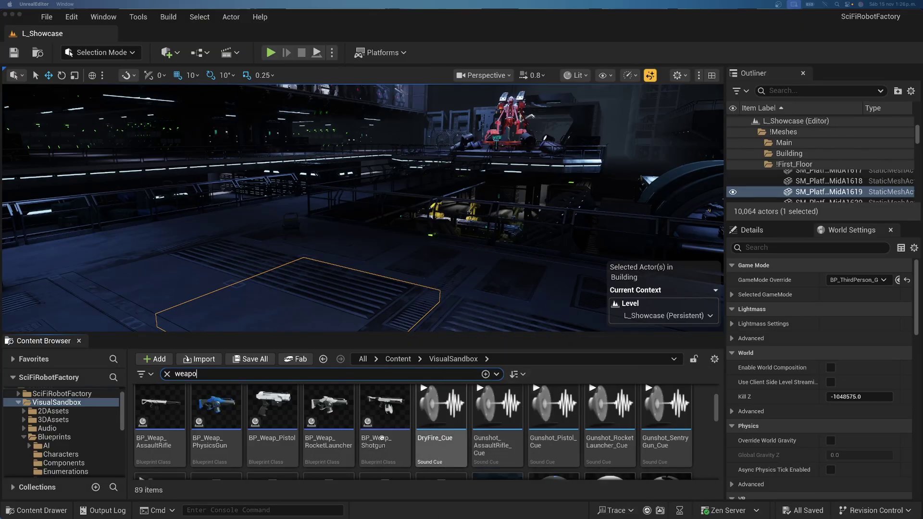
{"action": "left_click_drag", "start_coordinate": [160, 409], "coordinate": [291, 303]}
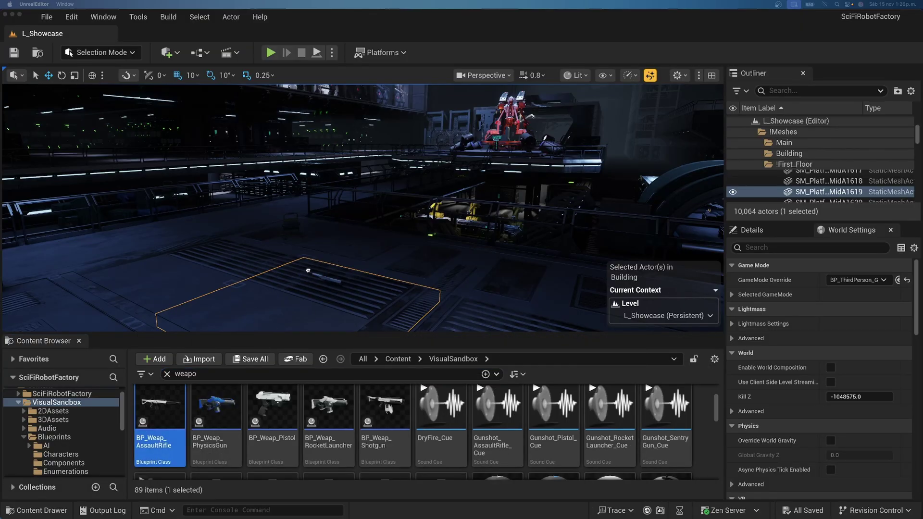
{"action": "left_click_drag", "start_coordinate": [308, 271], "coordinate": [305, 258]}
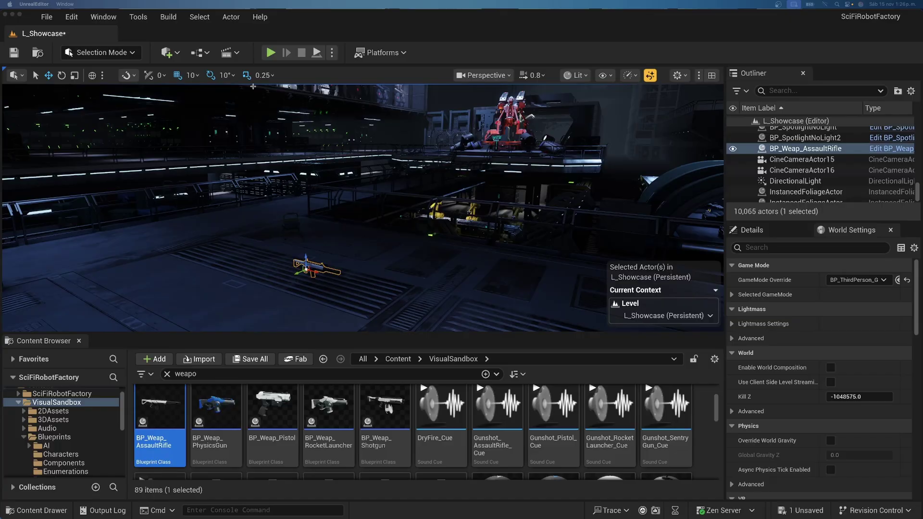
Play-test the level and equip the assault rifle from the player inventory.
{"action": "left_click", "coordinate": [270, 53]}
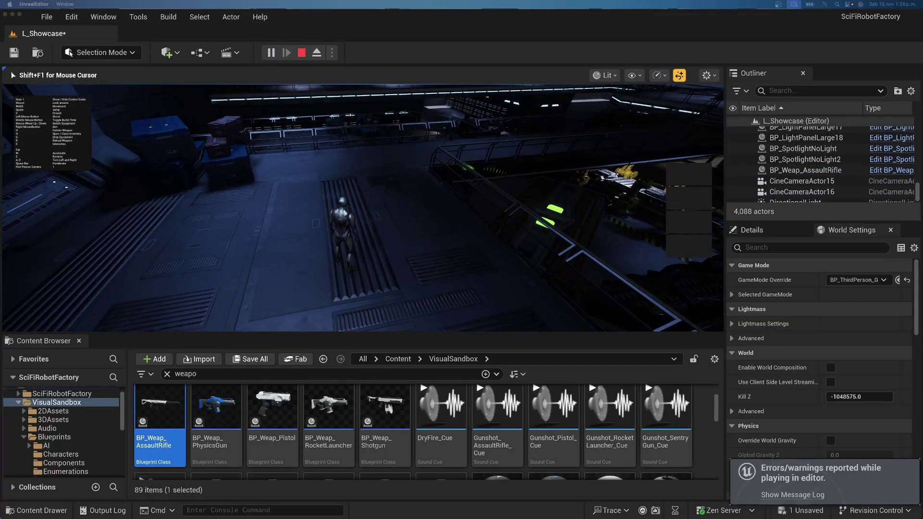
{"action": "key", "text": "i"}
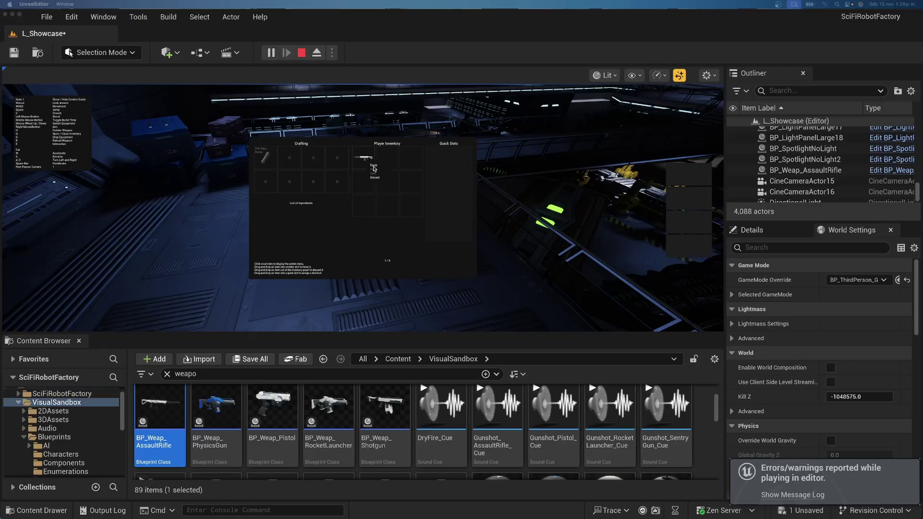
{"action": "left_click", "coordinate": [374, 167]}
{"action": "key", "text": "i"}
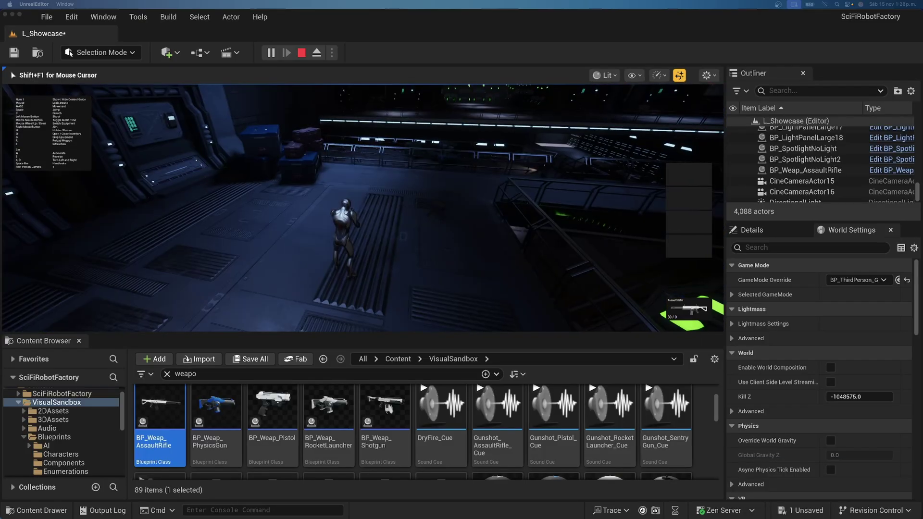
Aim and fire the assault rifle across the platform, then end the play session and save the level.
{"action": "right_click", "coordinate": [363, 208]}
{"action": "left_click", "coordinate": [363, 209]}
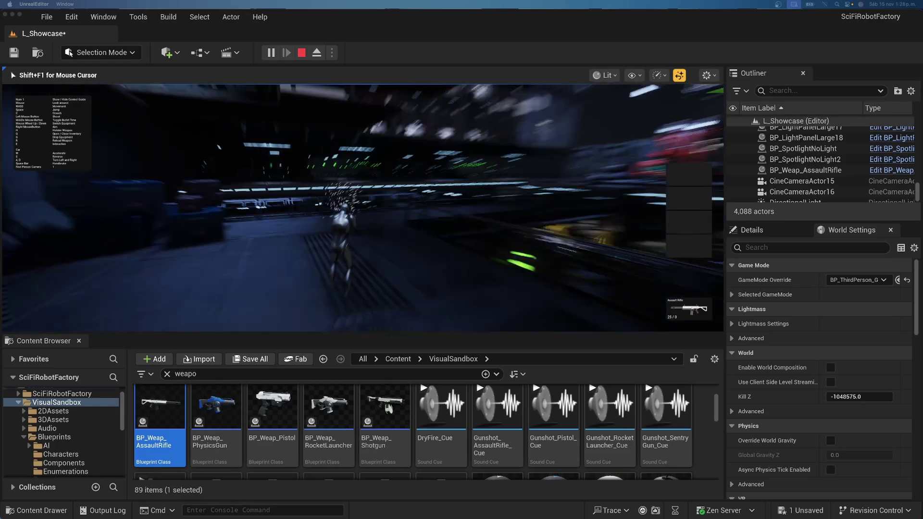
{"action": "right_click", "coordinate": [363, 208]}
{"action": "left_click", "coordinate": [363, 208]}
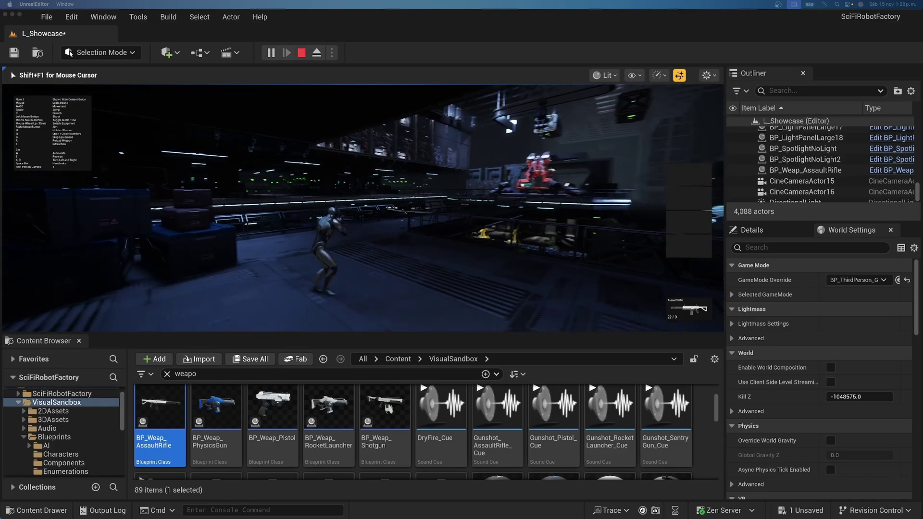
{"action": "right_click", "coordinate": [363, 208]}
{"action": "left_click", "coordinate": [363, 208]}
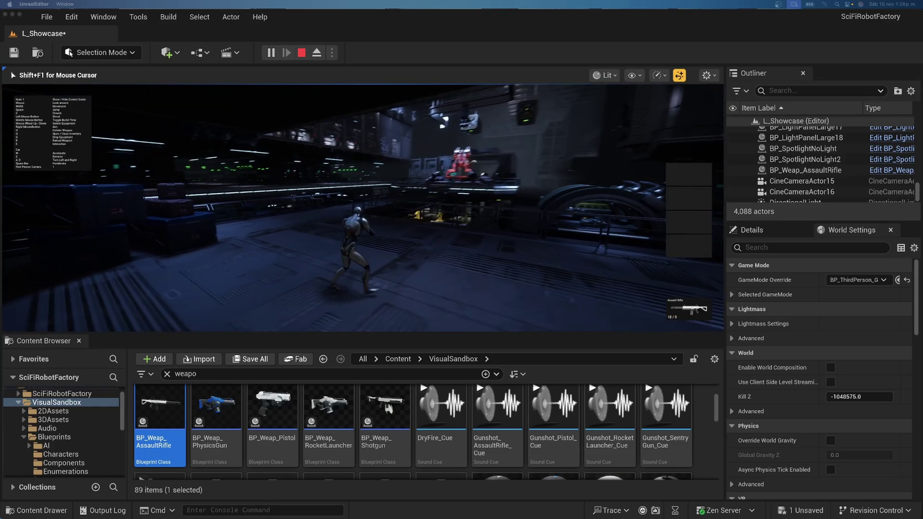
{"action": "key", "text": "w"}
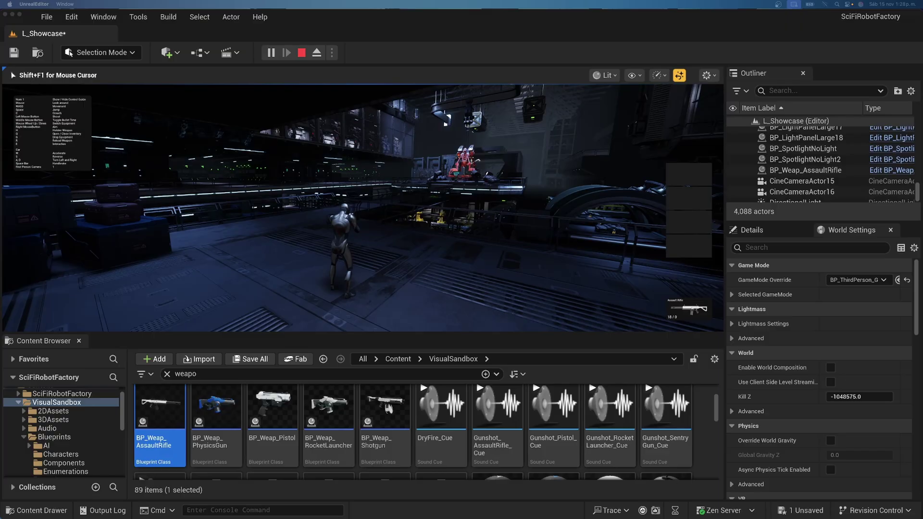
{"action": "key", "text": "Escape"}
{"action": "key", "text": "super+s"}
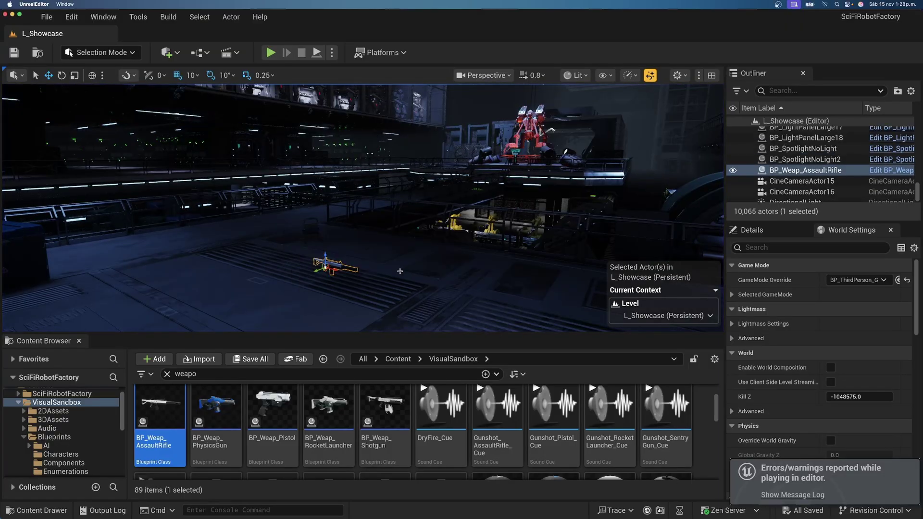
Clear the asset search and check the level's actor list for "play", restoring the full list.
{"action": "left_click", "coordinate": [166, 374]}
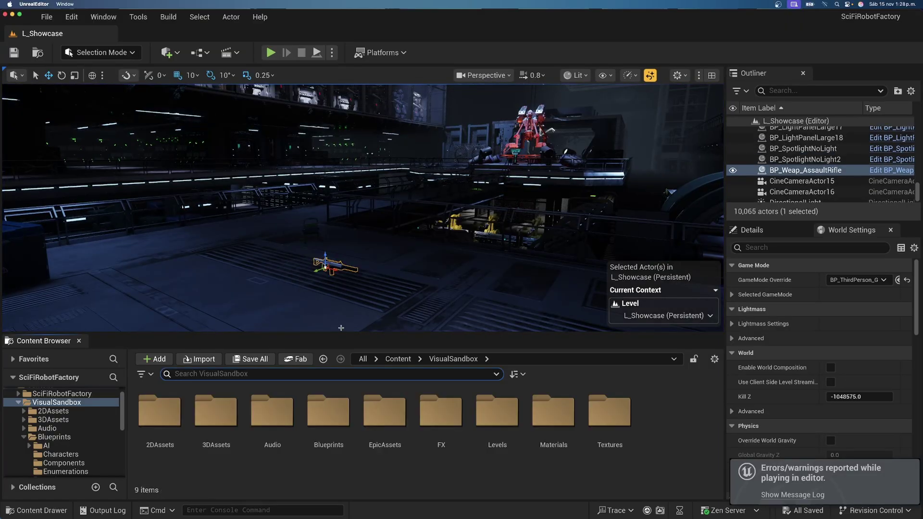
{"action": "left_click", "coordinate": [825, 91]}
{"action": "type", "text": "play"}
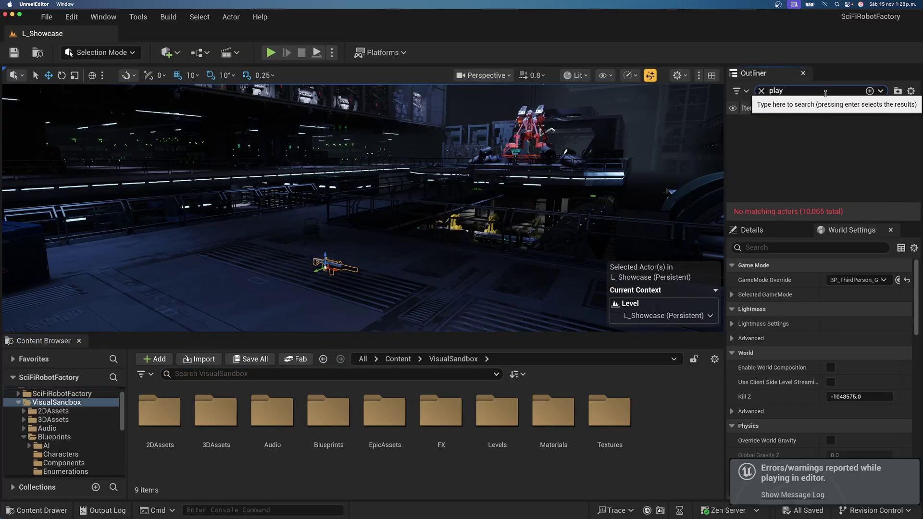
{"action": "left_click", "coordinate": [761, 91]}
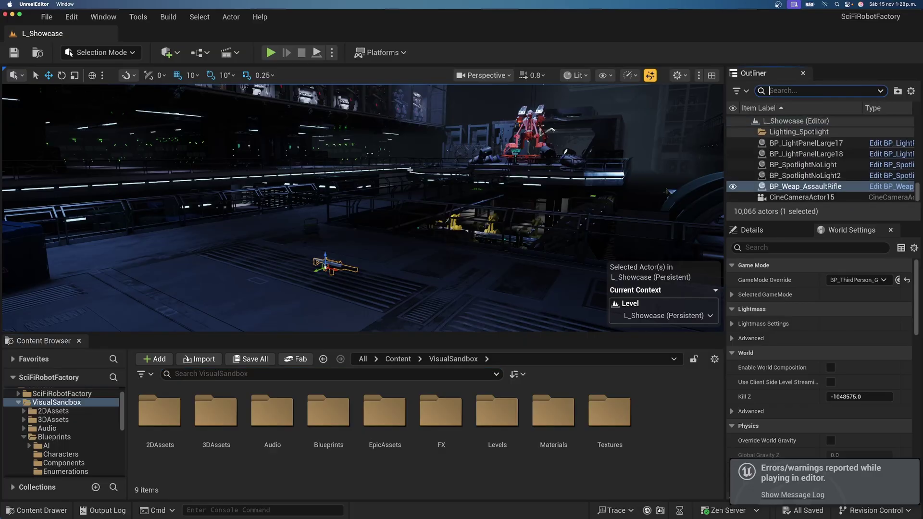
Find the Player Start actor with the search "player" and place it on the floor beside the assault rifle.
{"action": "right_click_drag", "start_coordinate": [379, 187], "coordinate": [289, 210]}
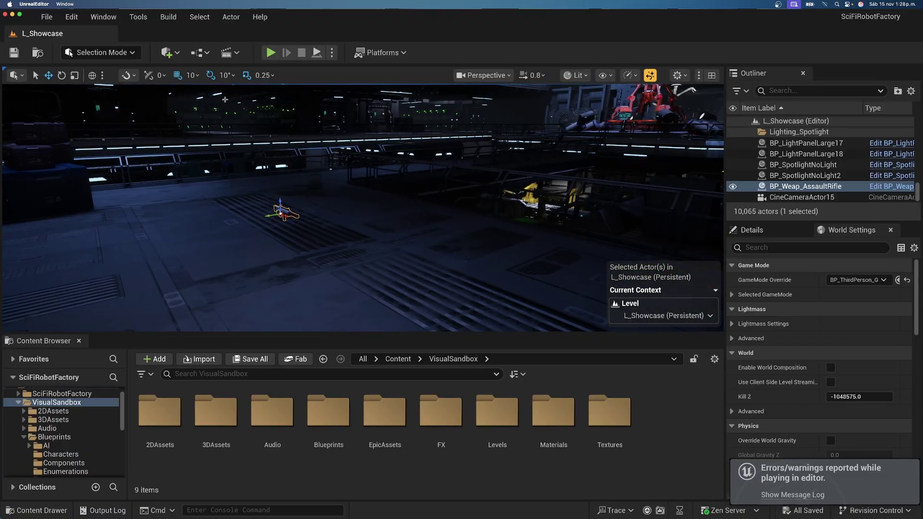
{"action": "left_click", "coordinate": [175, 55]}
{"action": "mouse_move", "coordinate": [212, 262]}
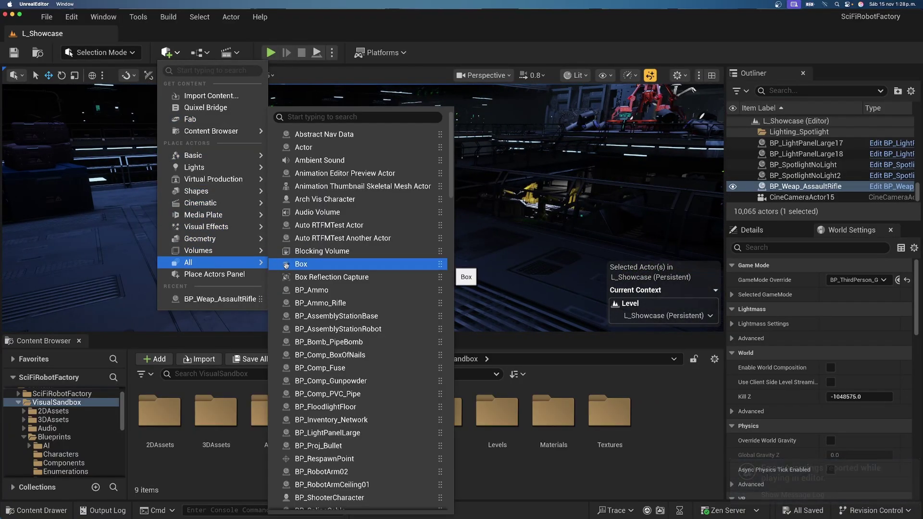
{"action": "type", "text": "player"}
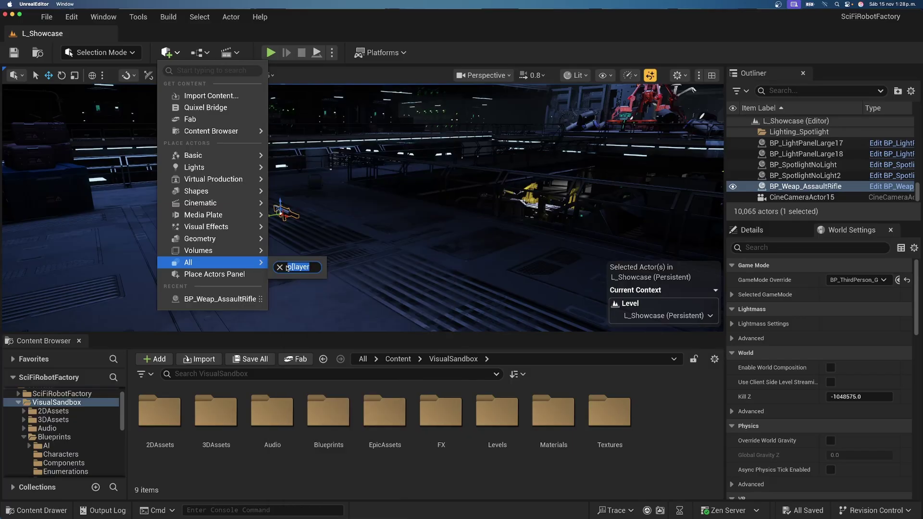
{"action": "type", "text": "r"}
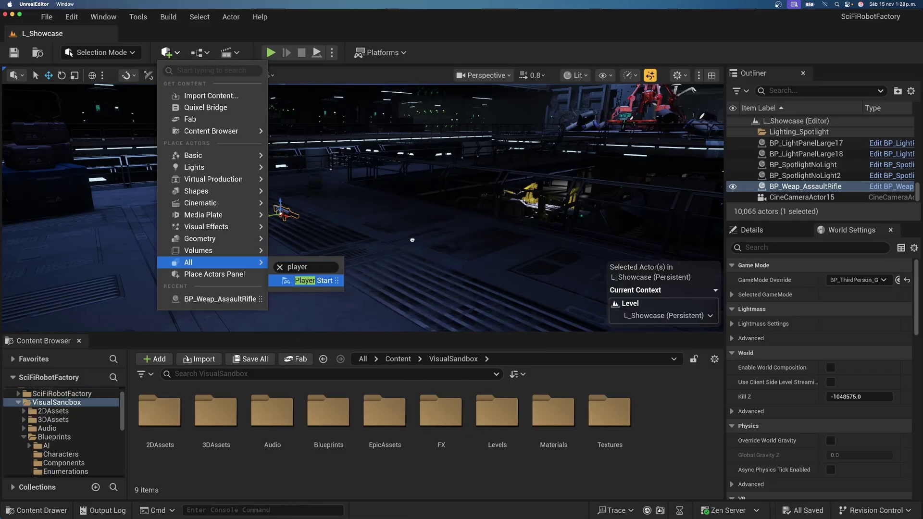
{"action": "left_click_drag", "start_coordinate": [412, 240], "coordinate": [247, 243]}
{"action": "left_click", "coordinate": [195, 246]}
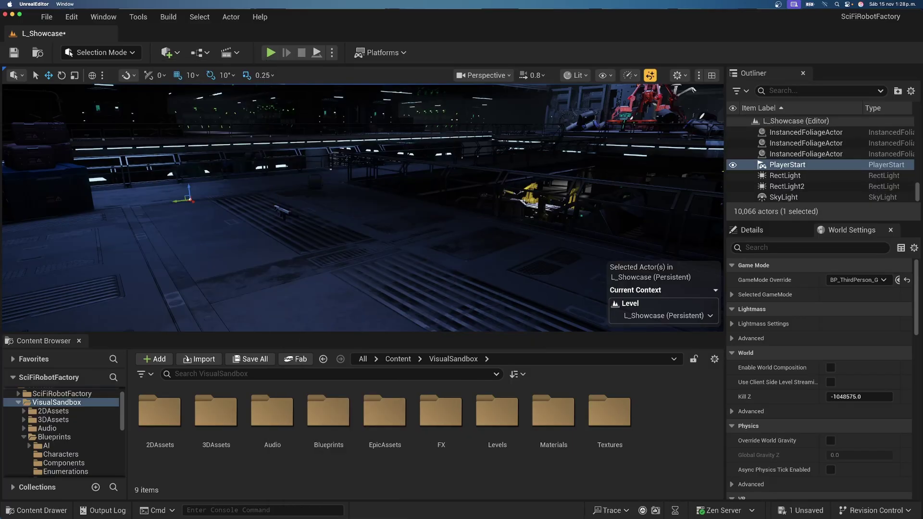
Show the editor helper graphics, rotate the Player Start to face the assault rifle, and save the level.
{"action": "mouse_move", "coordinate": [203, 241]}
{"action": "right_mouse_down"}
{"action": "mouse_move", "coordinate": [192, 269]}
{"action": "mouse_move", "coordinate": [203, 241]}
{"action": "right_mouse_up"}
{"action": "key", "text": "g"}
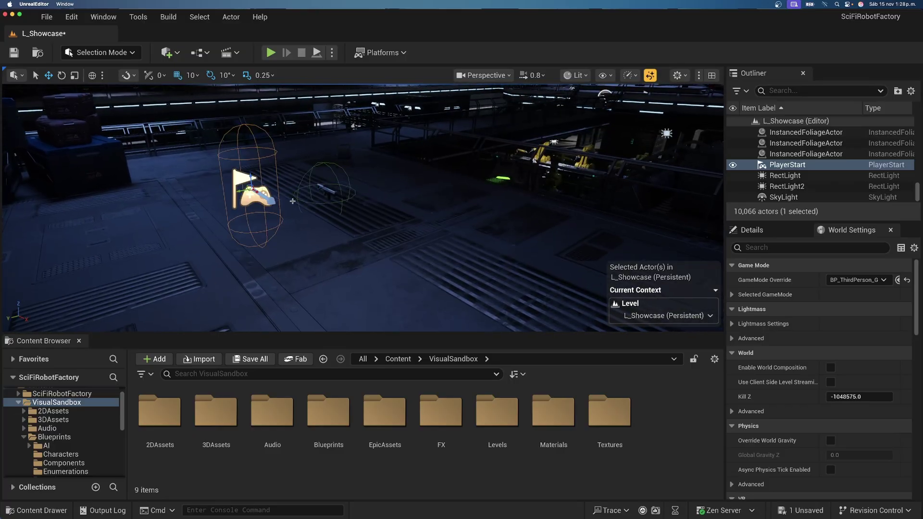
{"action": "key", "text": "e"}
{"action": "left_click_drag", "start_coordinate": [241, 196], "coordinate": [315, 208]}
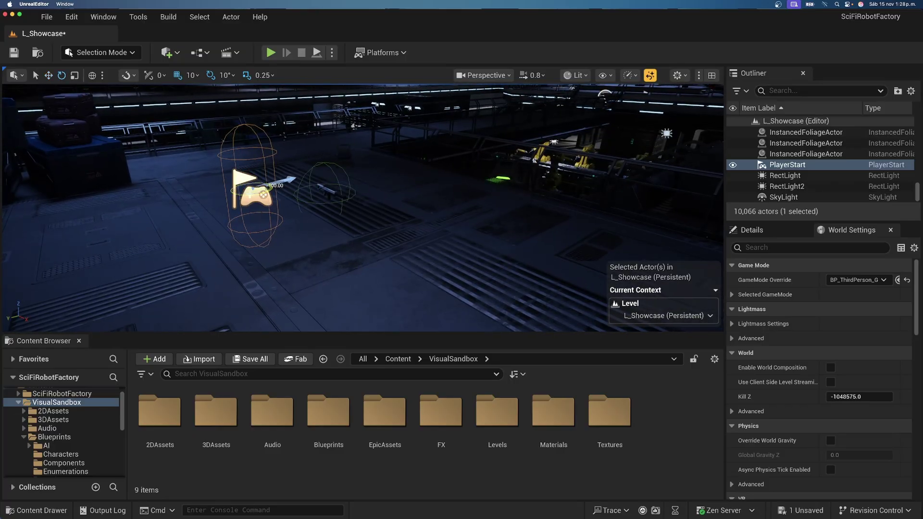
{"action": "key", "text": "w"}
{"action": "key", "text": "super+s"}
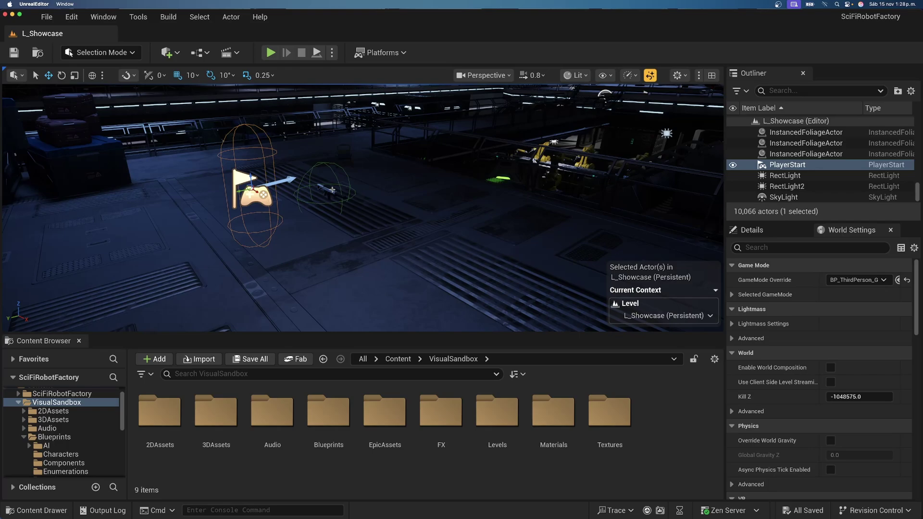
Go to the open floor by the large fans and look through the VisualSandbox/Blueprints/Characters folder.
{"action": "right_click_drag", "start_coordinate": [390, 196], "coordinate": [474, 183]}
{"action": "key", "text": "w"}
{"action": "right_click_drag", "start_coordinate": [315, 166], "coordinate": [389, 195]}
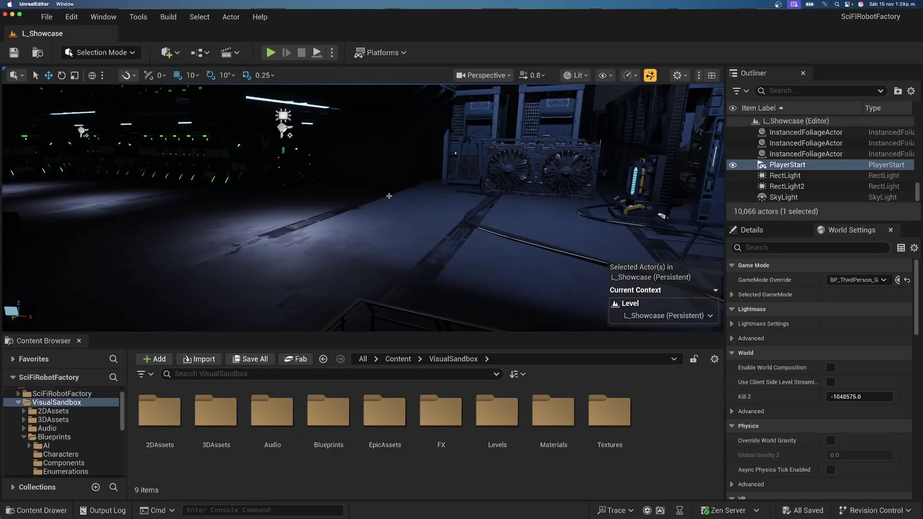
{"action": "left_click", "coordinate": [349, 379]}
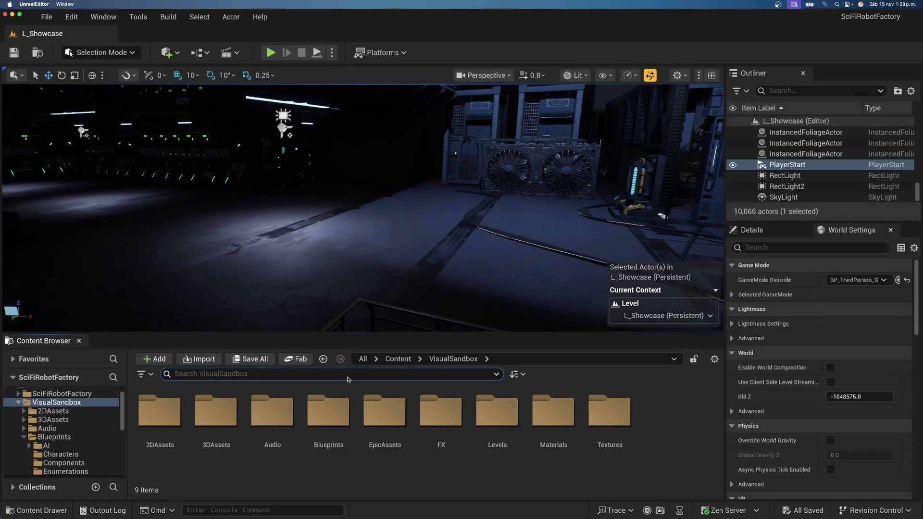
{"action": "double_click", "coordinate": [336, 409]}
{"action": "double_click", "coordinate": [215, 411]}
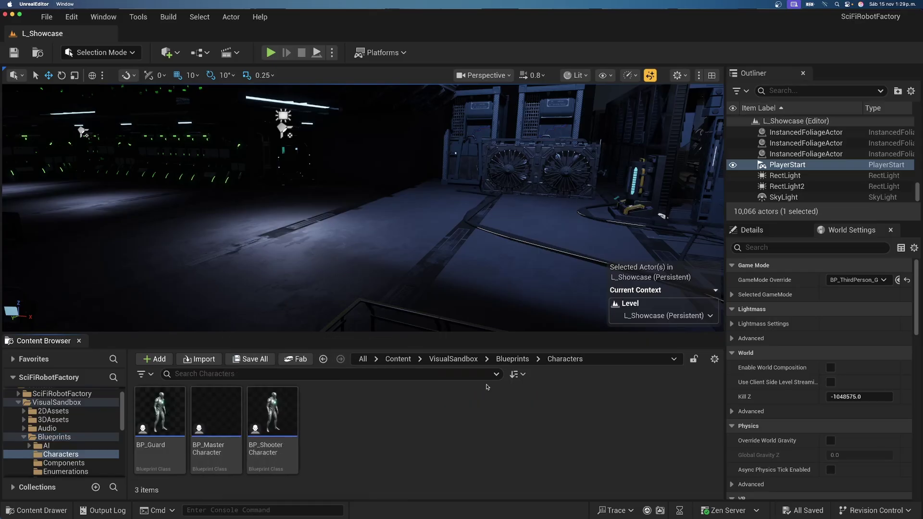
Examine the ShooterController, SentryGunController and Common subfolders of Blueprints/AI, including Common's BehaviorTree folder.
{"action": "left_click", "coordinate": [512, 360]}
{"action": "double_click", "coordinate": [159, 411]}
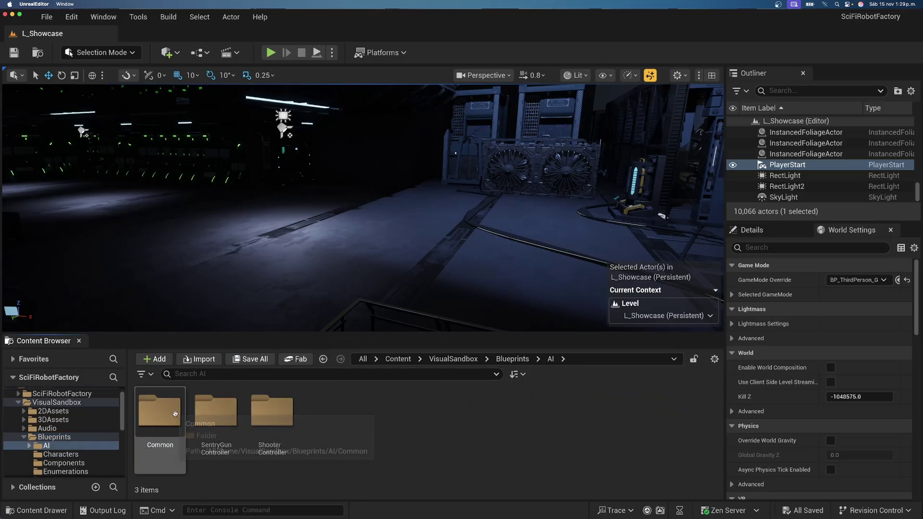
{"action": "double_click", "coordinate": [297, 429]}
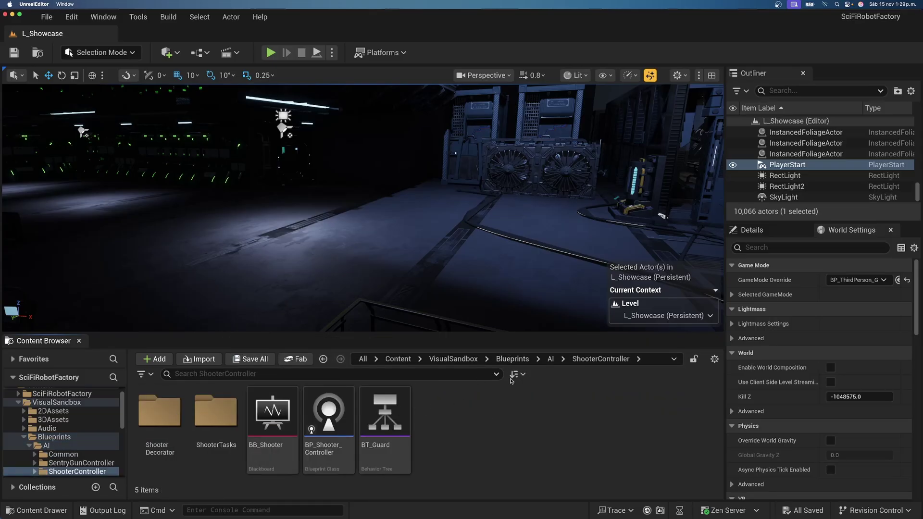
{"action": "left_click", "coordinate": [551, 360]}
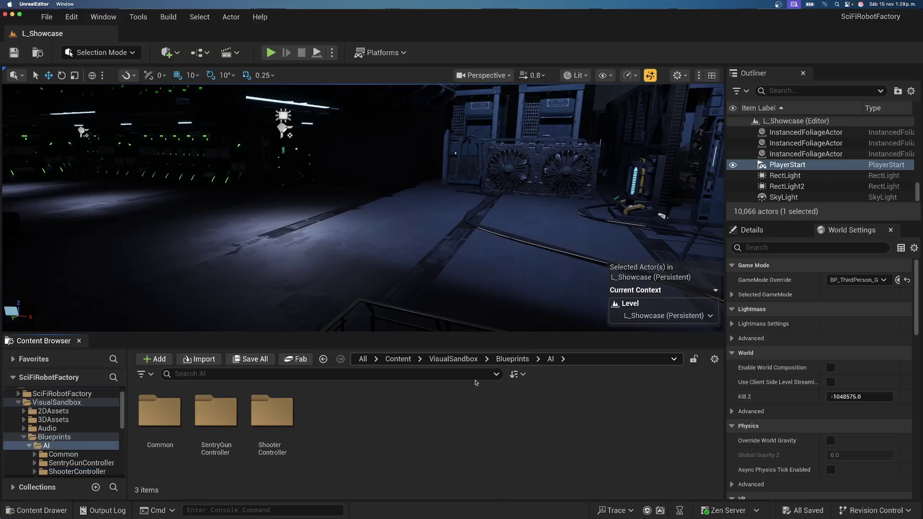
{"action": "double_click", "coordinate": [217, 411]}
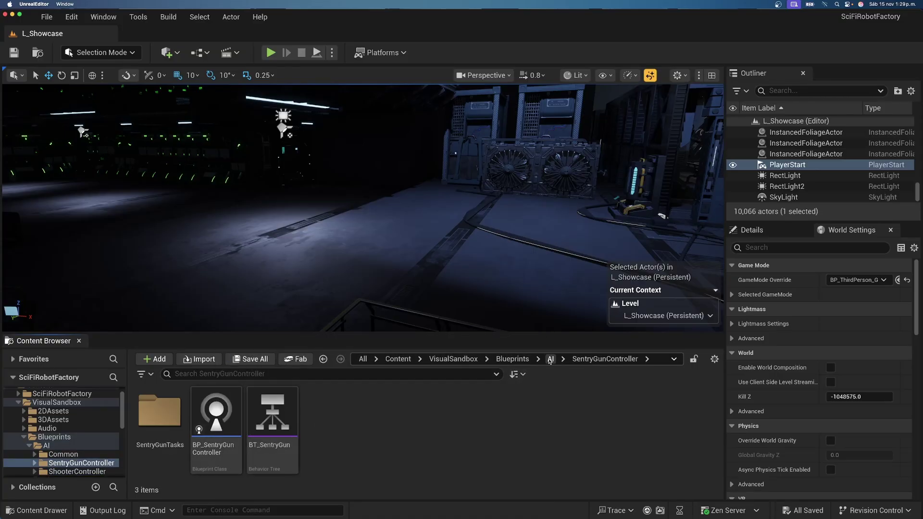
{"action": "left_click", "coordinate": [551, 360]}
{"action": "double_click", "coordinate": [160, 412]}
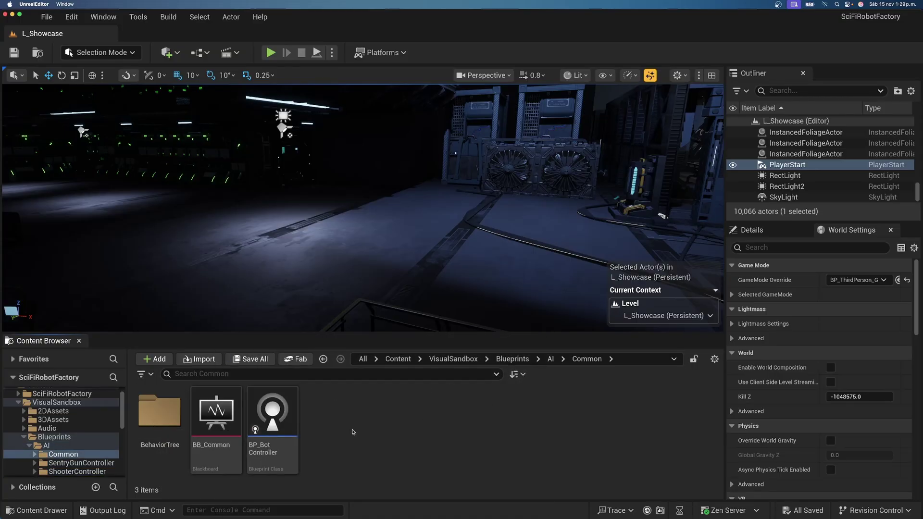
{"action": "double_click", "coordinate": [160, 412]}
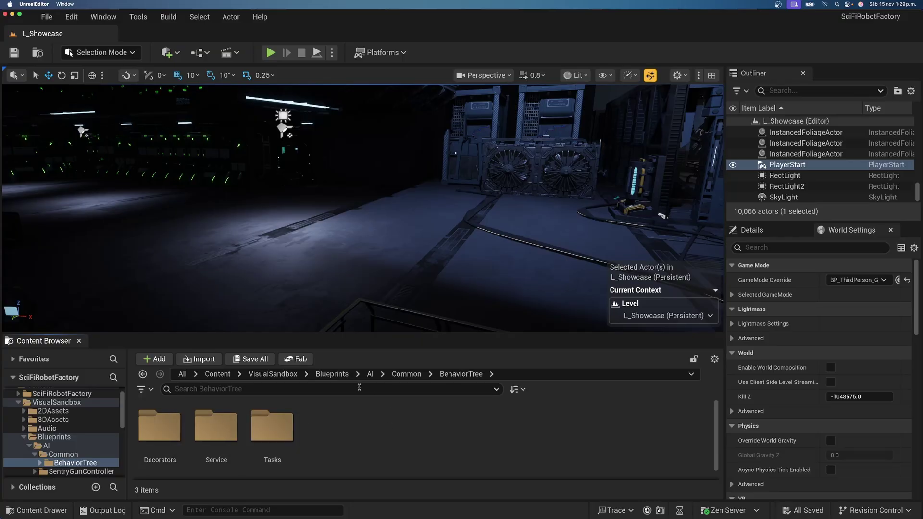
{"action": "left_click", "coordinate": [335, 374]}
Place two BP_Guard characters from the Characters folder, spaced apart on the open floor in front of the large fans.
{"action": "left_click", "coordinate": [202, 416]}
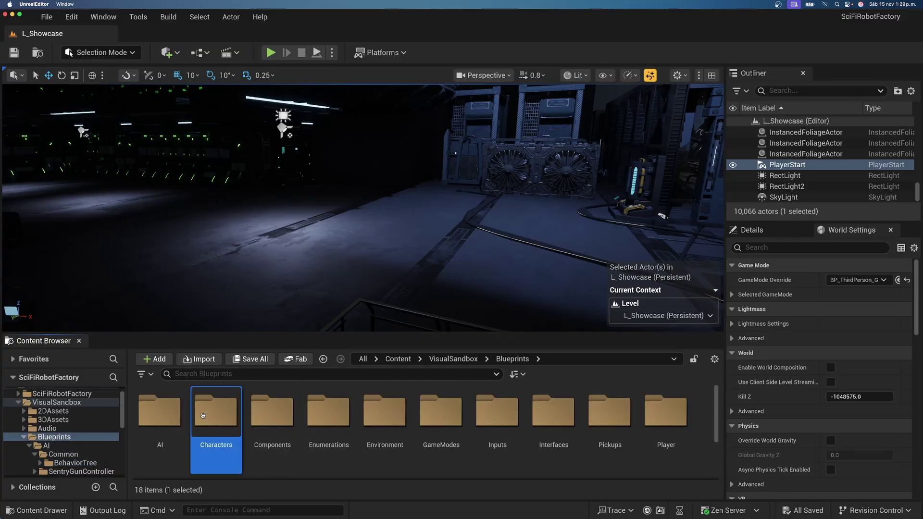
{"action": "double_click", "coordinate": [203, 417]}
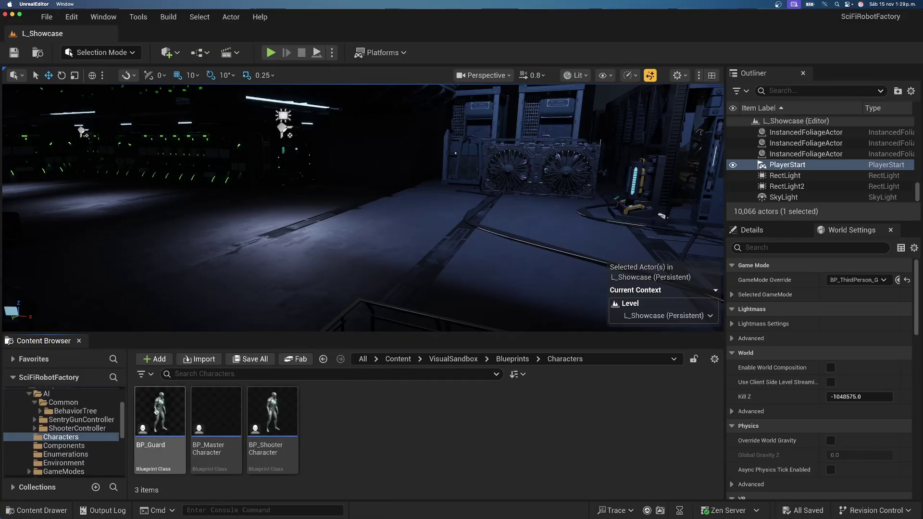
{"action": "left_click_drag", "start_coordinate": [160, 414], "coordinate": [337, 253]}
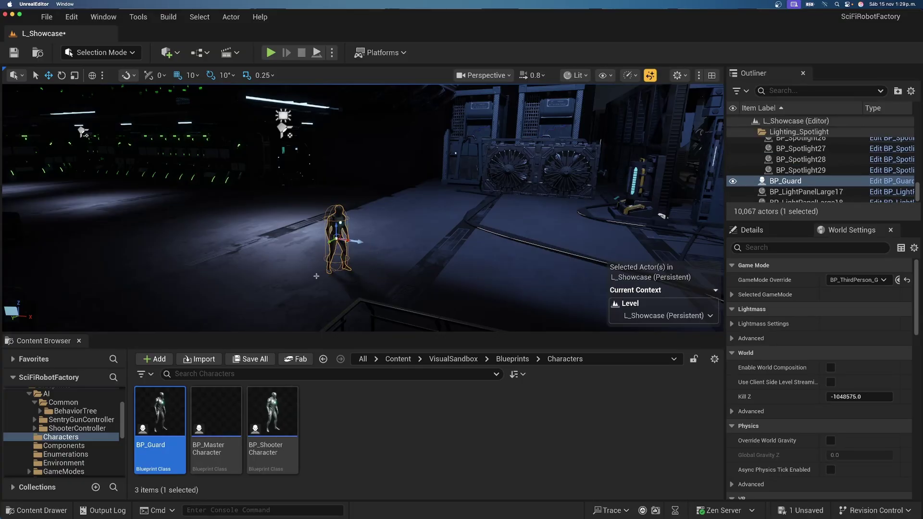
{"action": "right_click_drag", "start_coordinate": [317, 276], "coordinate": [457, 276]}
{"action": "left_click_drag", "start_coordinate": [162, 411], "coordinate": [393, 241]}
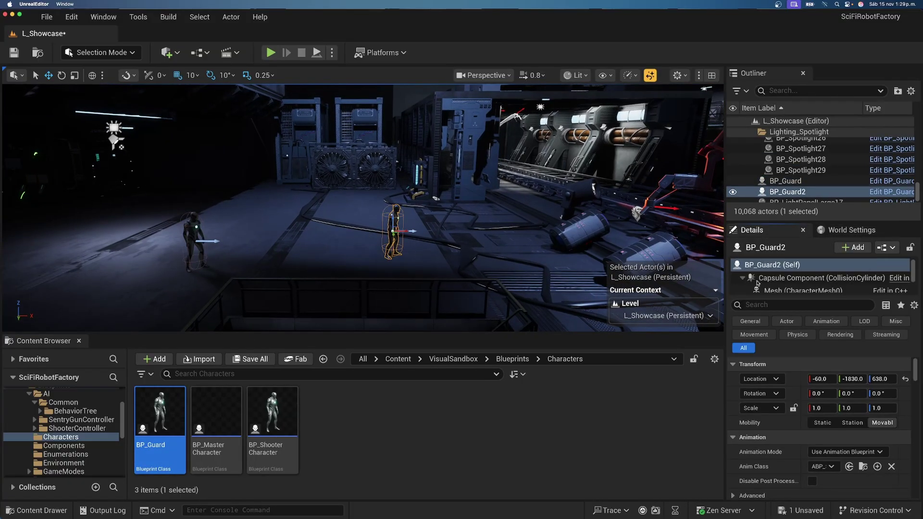
Review the second guard's Master Character team setting and run the level in Simulate mode to check the guards.
{"action": "scroll", "coordinate": [760, 447], "scroll_direction": "down", "scroll_amount": 8}
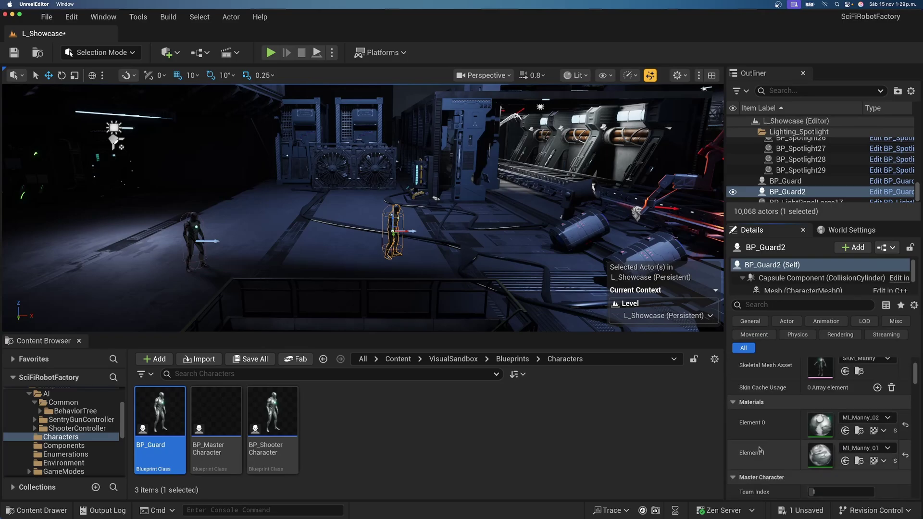
{"action": "scroll", "coordinate": [759, 451], "scroll_direction": "down", "scroll_amount": 5}
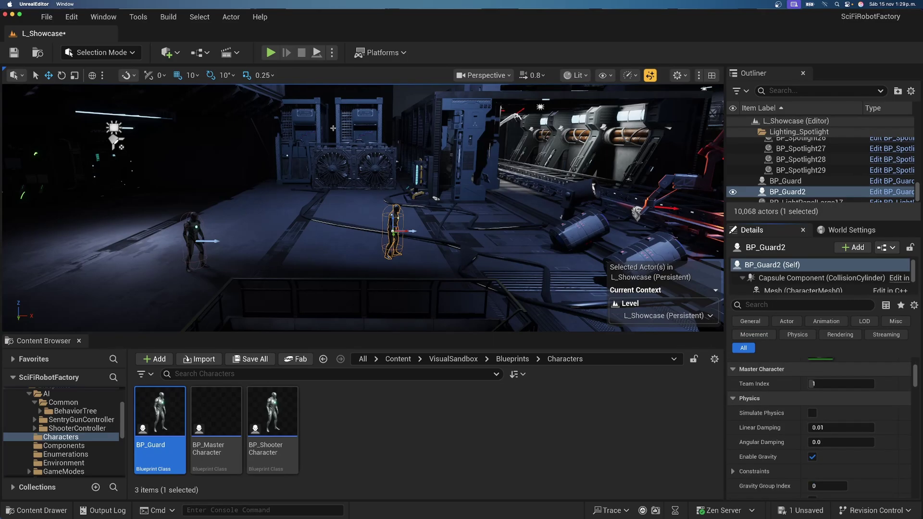
{"action": "left_click", "coordinate": [333, 53]}
{"action": "left_click", "coordinate": [356, 160]}
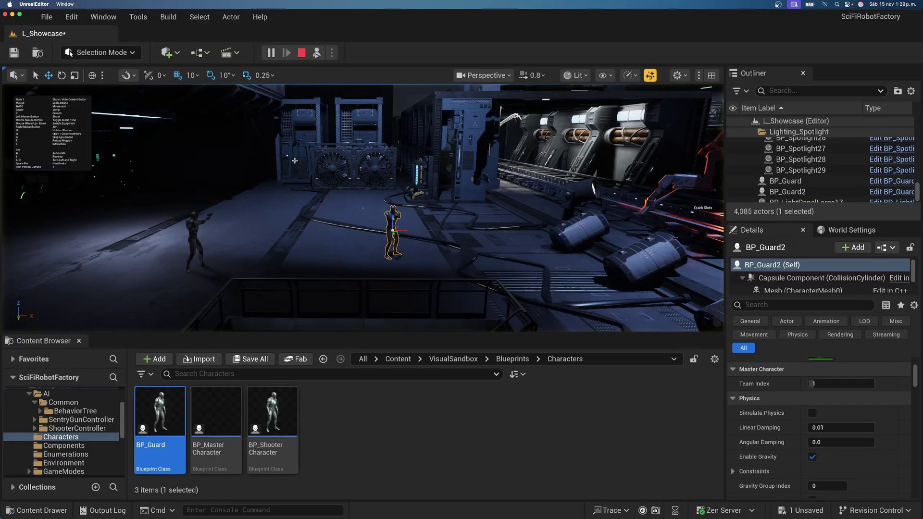
Stop the simulation and add a Nav Mesh Bounds Volume to the floor between the two guards.
{"action": "right_click_drag", "start_coordinate": [284, 178], "coordinate": [274, 178]}
{"action": "key", "text": "Escape"}
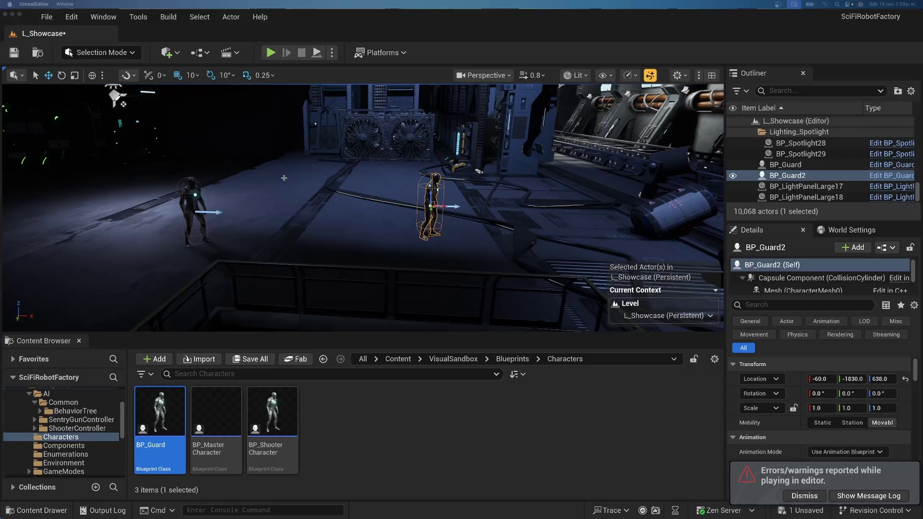
{"action": "left_click", "coordinate": [167, 53]}
{"action": "mouse_move", "coordinate": [200, 167]}
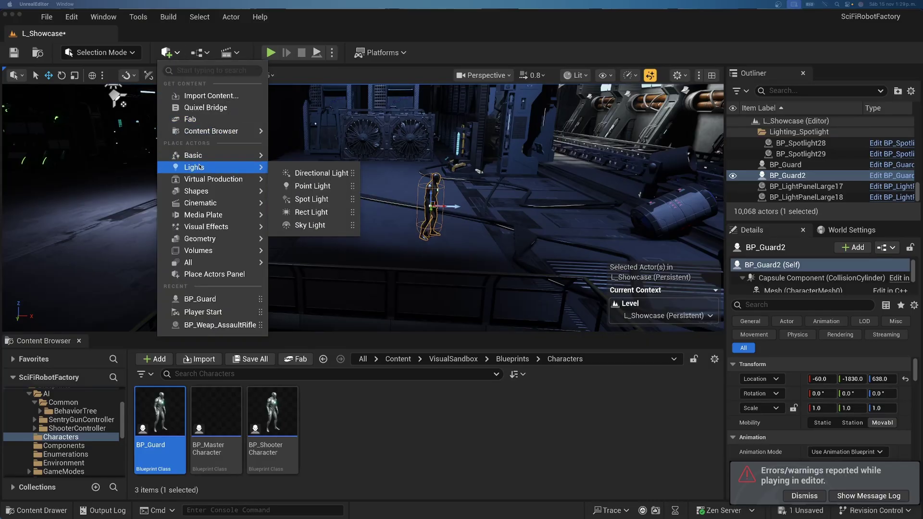
{"action": "mouse_move", "coordinate": [209, 251]}
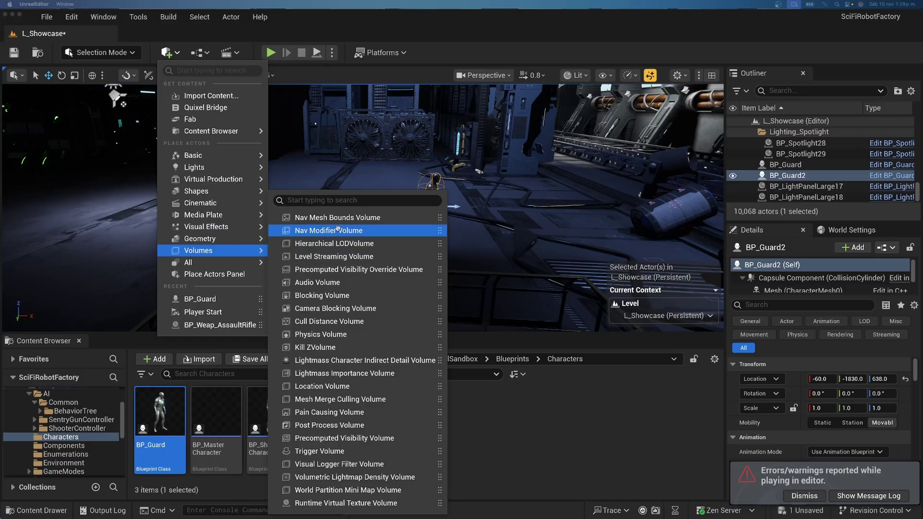
{"action": "left_click", "coordinate": [368, 219]}
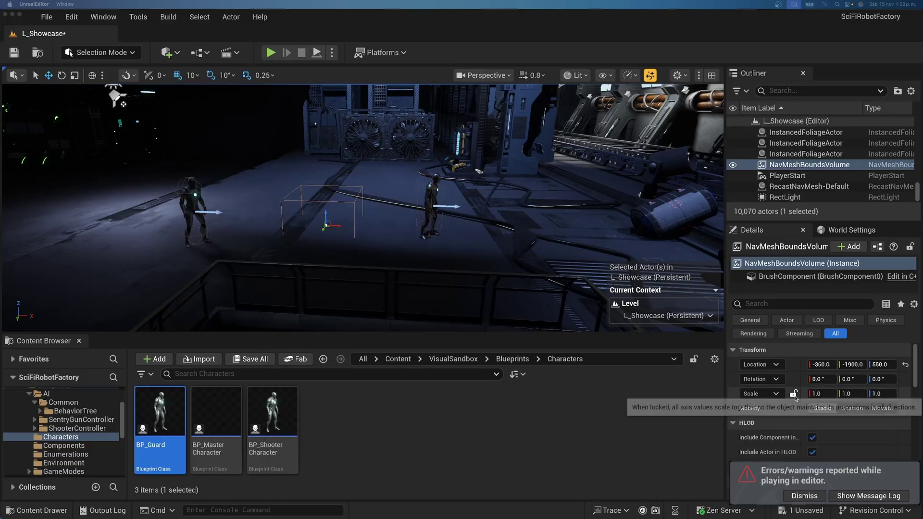
Scale the Nav Mesh Bounds Volume uniformly to 100 and temporarily display the navigation mesh to check its coverage.
{"action": "left_click", "coordinate": [828, 396]}
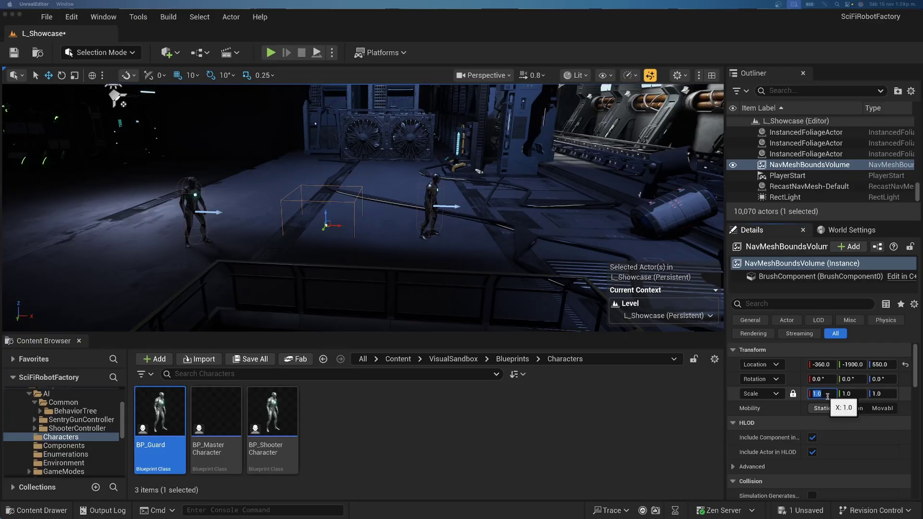
{"action": "key", "text": "Return"}
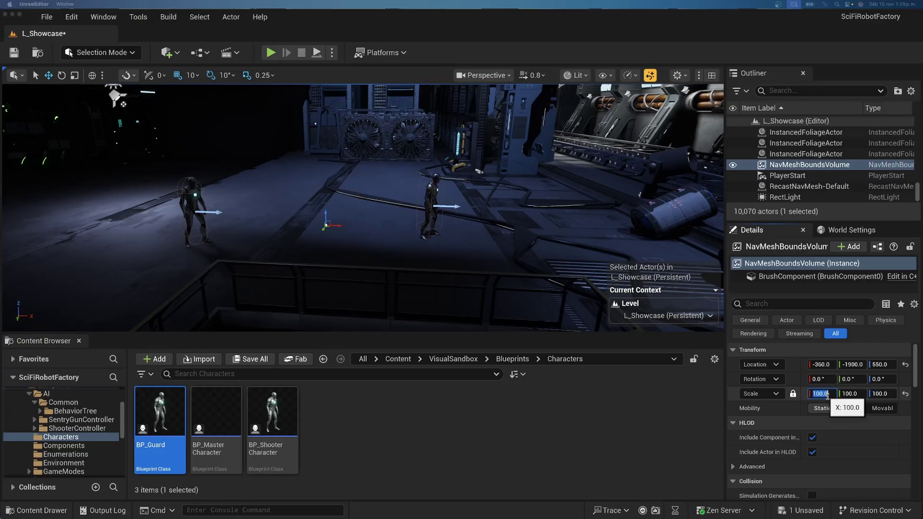
{"action": "right_click_drag", "start_coordinate": [670, 280], "coordinate": [722, 269]}
{"action": "right_click_drag", "start_coordinate": [363, 207], "coordinate": [270, 206]}
{"action": "key", "text": "p"}
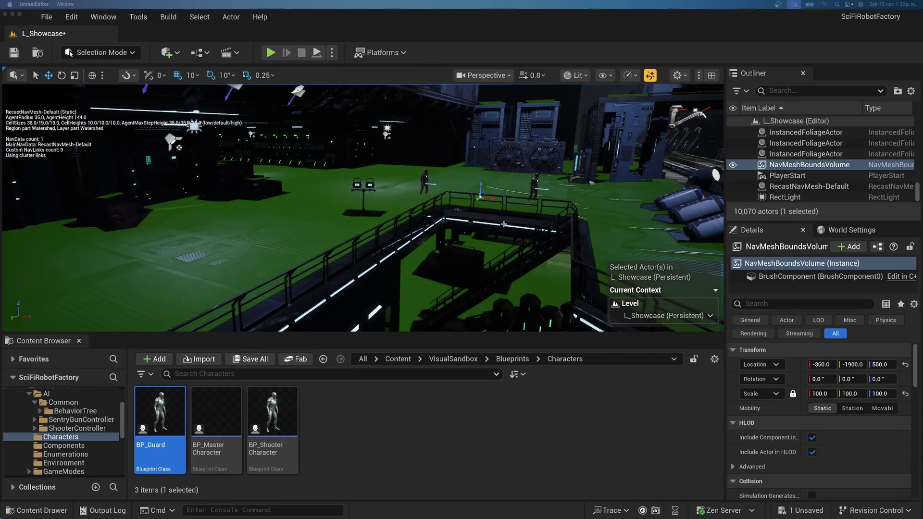
{"action": "right_click_drag", "start_coordinate": [459, 226], "coordinate": [659, 216]}
{"action": "key", "text": "p"}
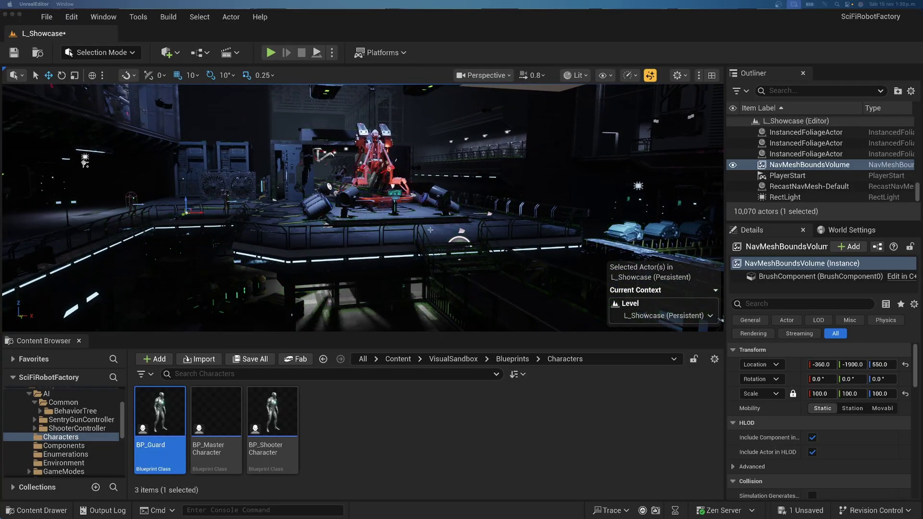
Place two more BP_Guard characters on the dark floor behind the upper walkway railing and save the level.
{"action": "right_click_drag", "start_coordinate": [363, 208], "coordinate": [125, 212]}
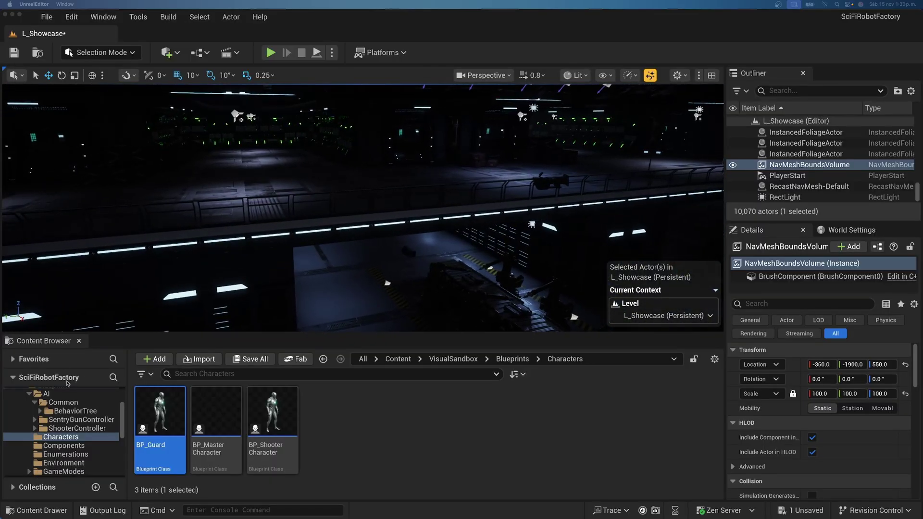
{"action": "left_click_drag", "start_coordinate": [171, 411], "coordinate": [296, 185]}
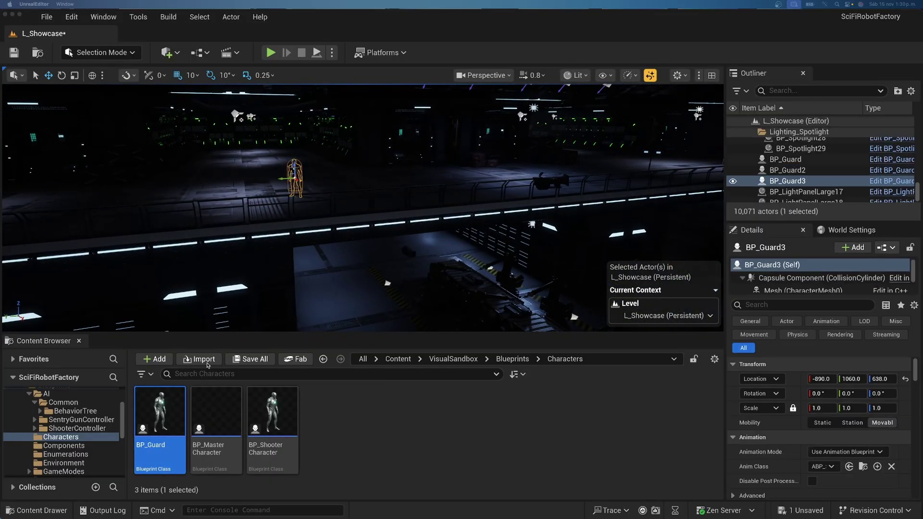
{"action": "left_click_drag", "start_coordinate": [404, 170], "coordinate": [405, 170]}
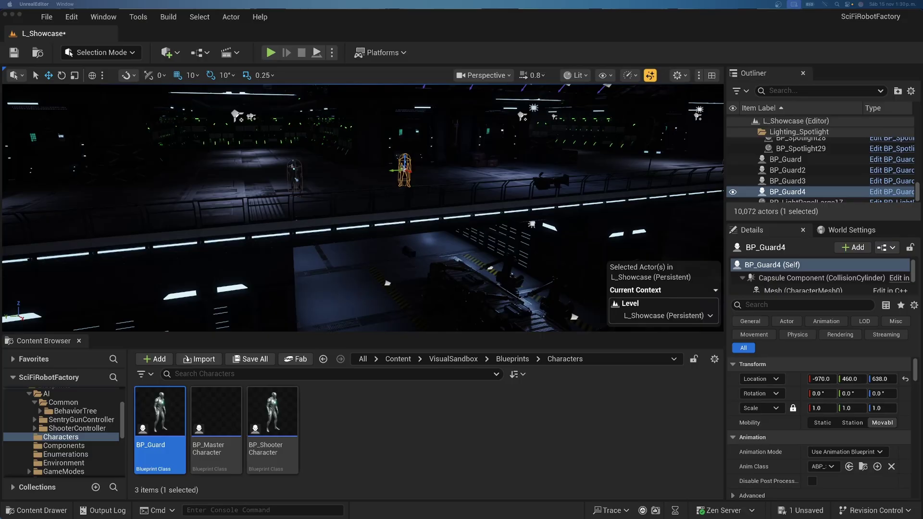
{"action": "key", "text": "super+s"}
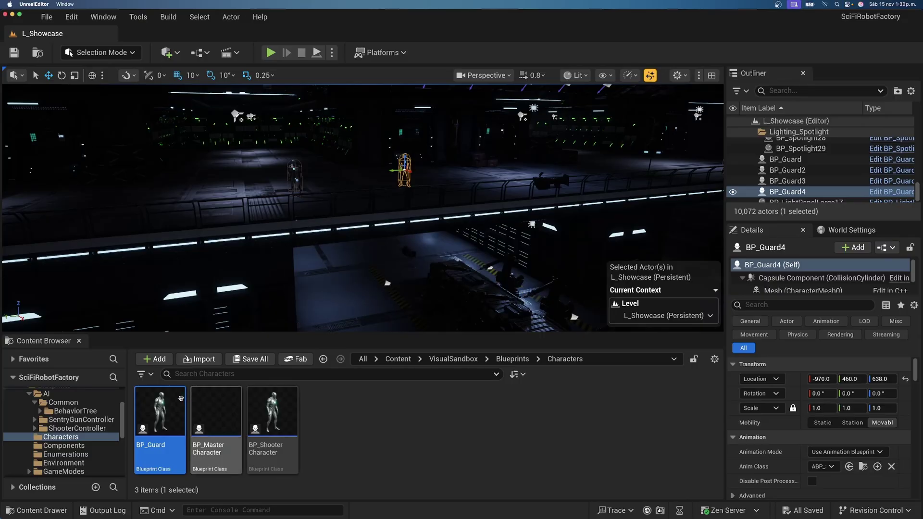
Open the BP_Guard blueprint and view the character model in its viewport.
{"action": "double_click", "coordinate": [160, 414]}
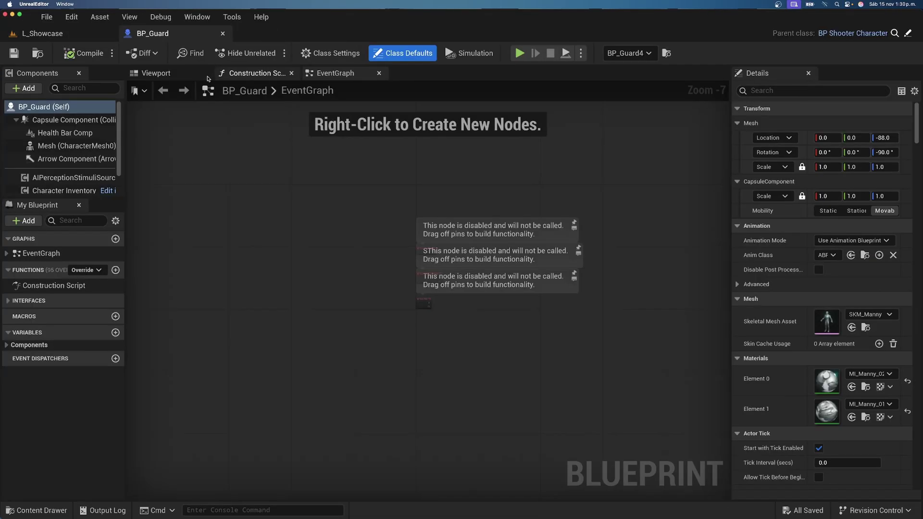
{"action": "left_click", "coordinate": [192, 74]}
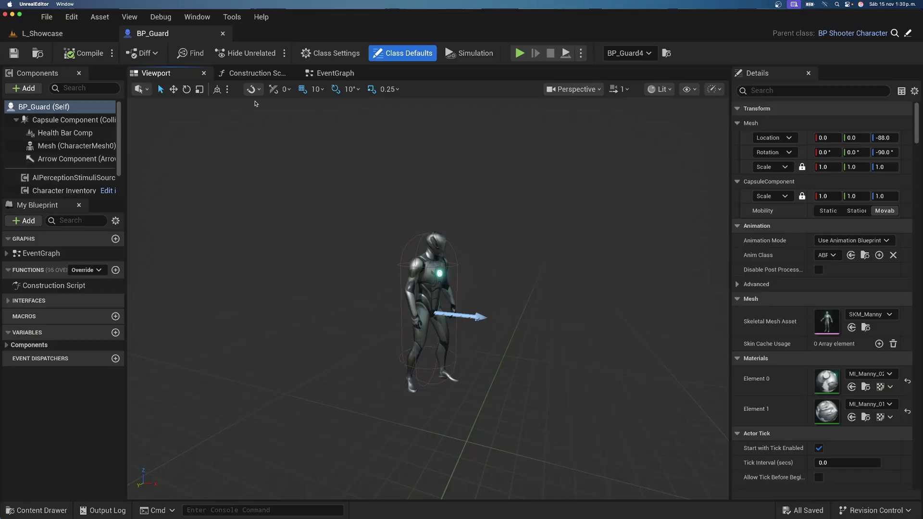
Start a play session from the BP_Guard blueprint and enlarge and reposition the game preview window.
{"action": "key", "text": "alt+p"}
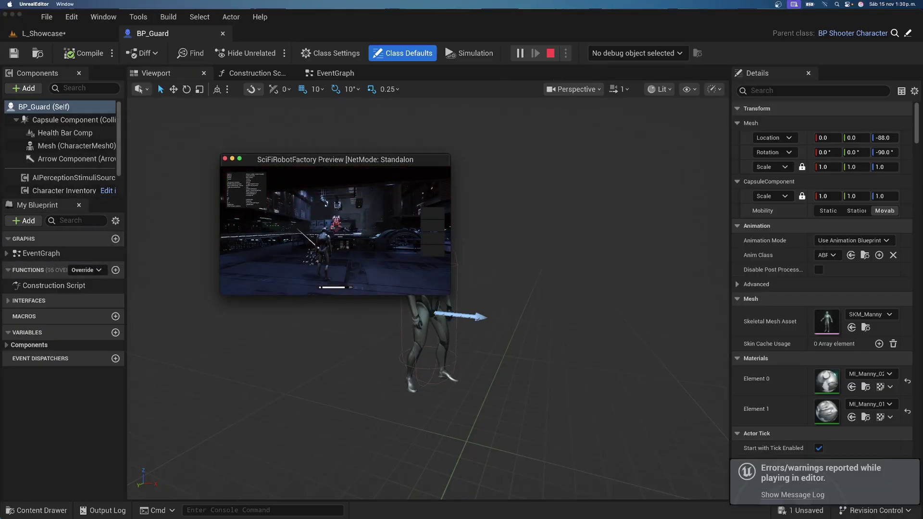
{"action": "key", "text": "w"}
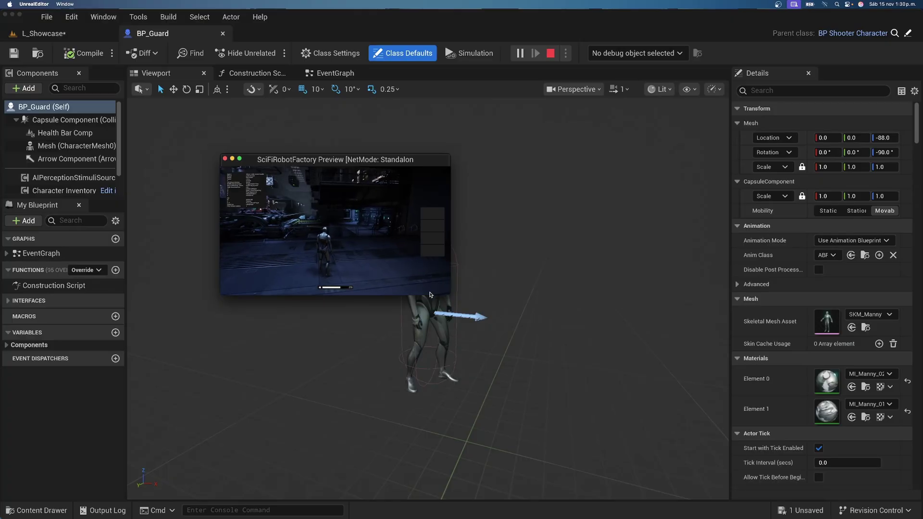
{"action": "left_click_drag", "start_coordinate": [451, 293], "coordinate": [659, 405]}
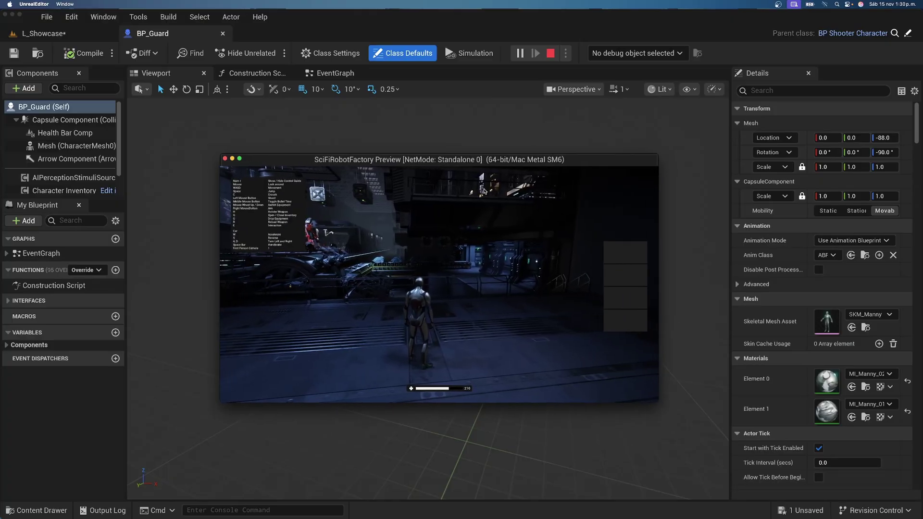
{"action": "left_click_drag", "start_coordinate": [447, 162], "coordinate": [443, 147]}
Play-test fighting the guards with the assault rifle, equip the pistol from the player inventory, and end the session.
{"action": "key", "text": "w"}
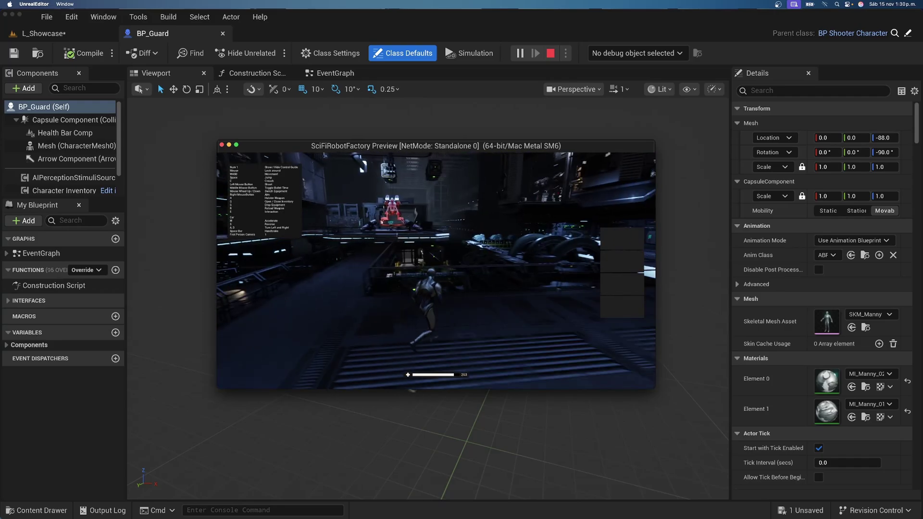
{"action": "key", "text": "i"}
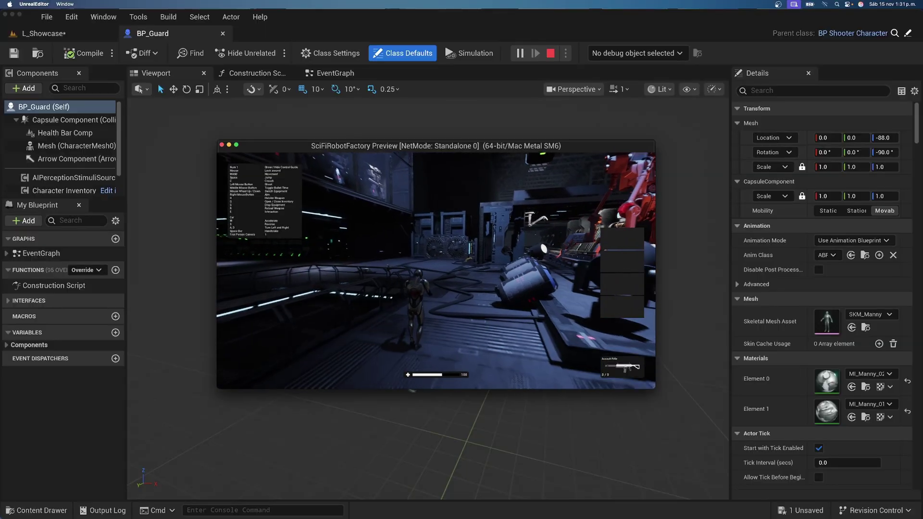
{"action": "key", "text": "w"}
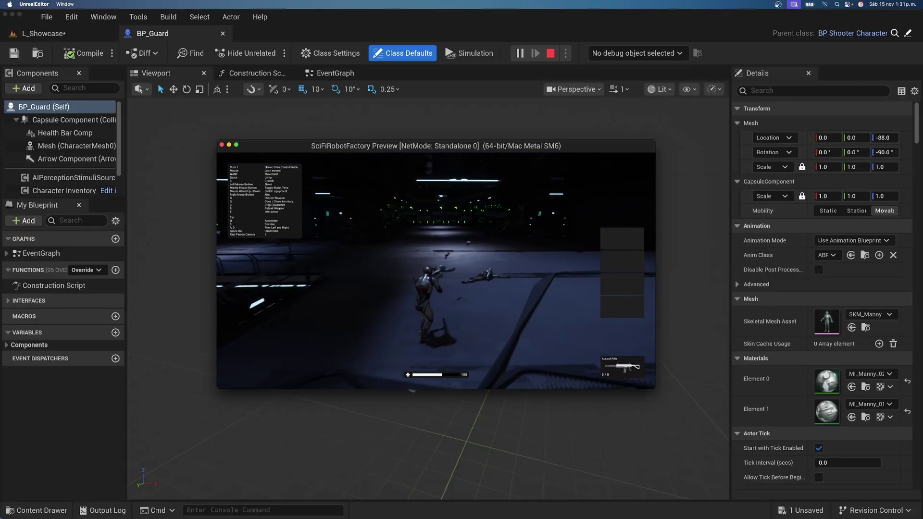
{"action": "key", "text": "w"}
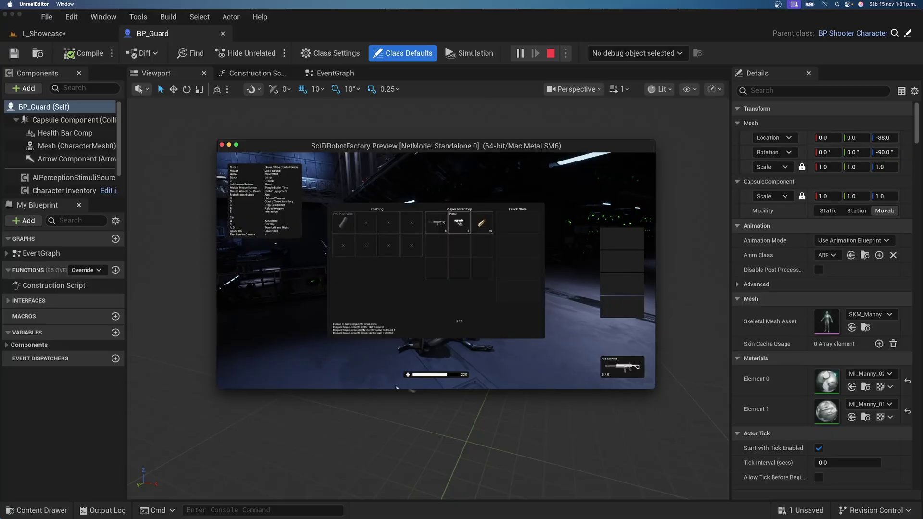
{"action": "left_click", "coordinate": [470, 224]}
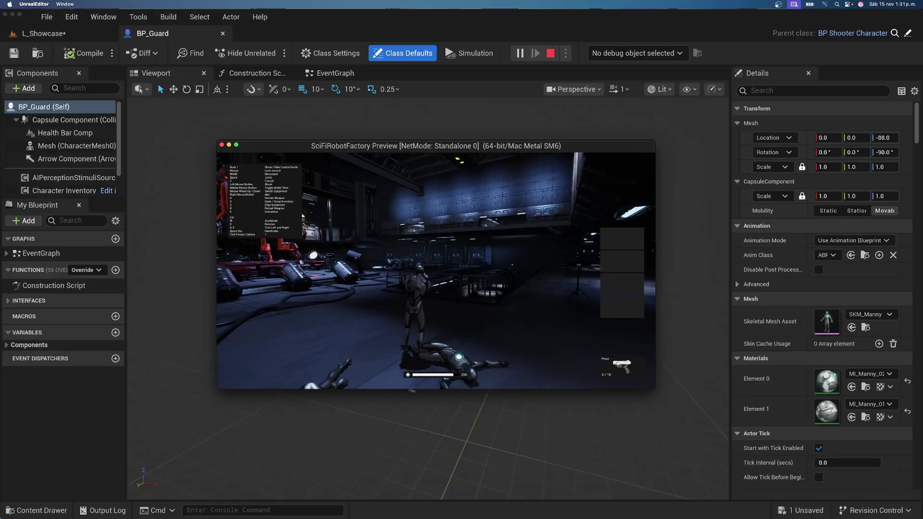
{"action": "key", "text": "Escape"}
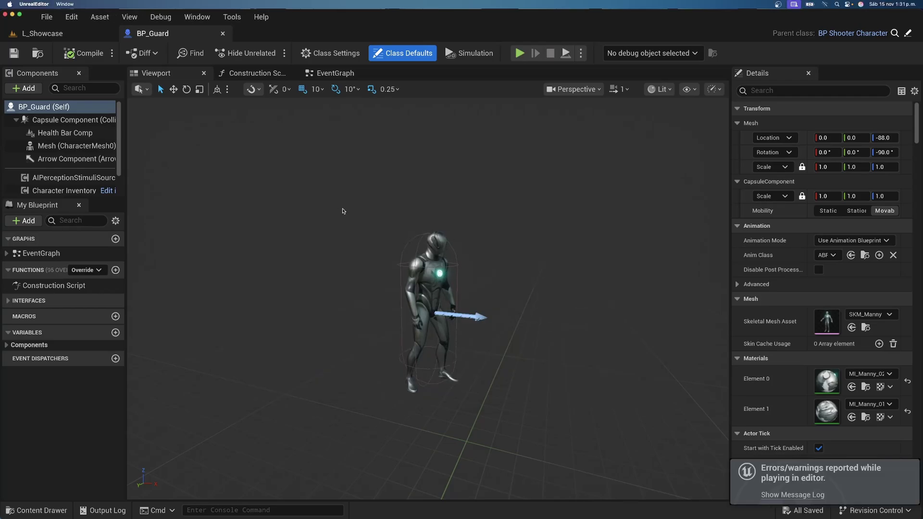
Close the BP_Guard blueprint and reposition the level's two guards at X -1200, Y -1940, turned -110°, and X -900, Y -1930, turned -100°.
{"action": "left_click", "coordinate": [98, 36]}
{"action": "middle_click", "coordinate": [169, 36]}
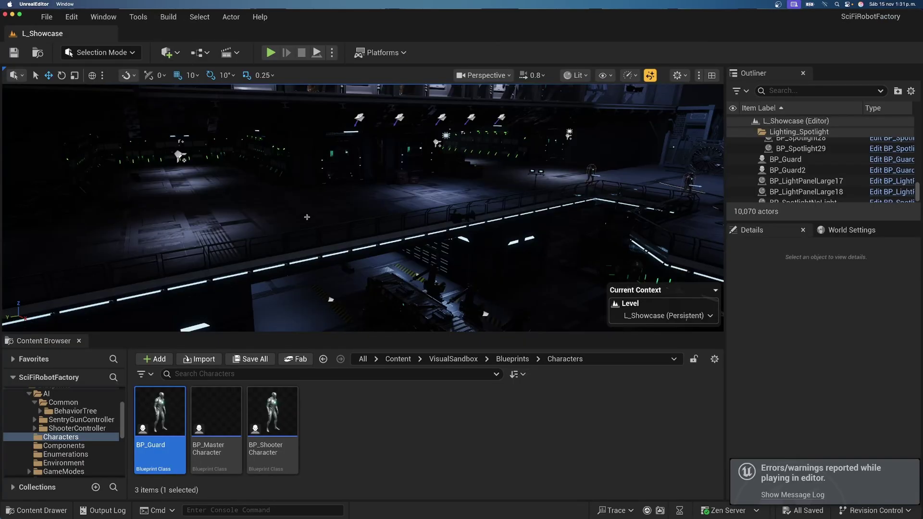
{"action": "key", "text": "w"}
{"action": "right_click_drag", "start_coordinate": [363, 207], "coordinate": [318, 221]}
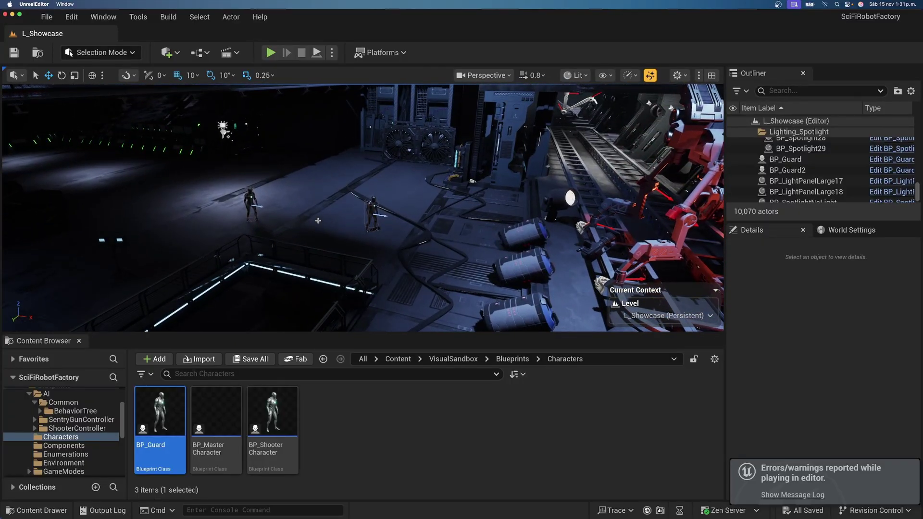
{"action": "left_click", "coordinate": [373, 214]}
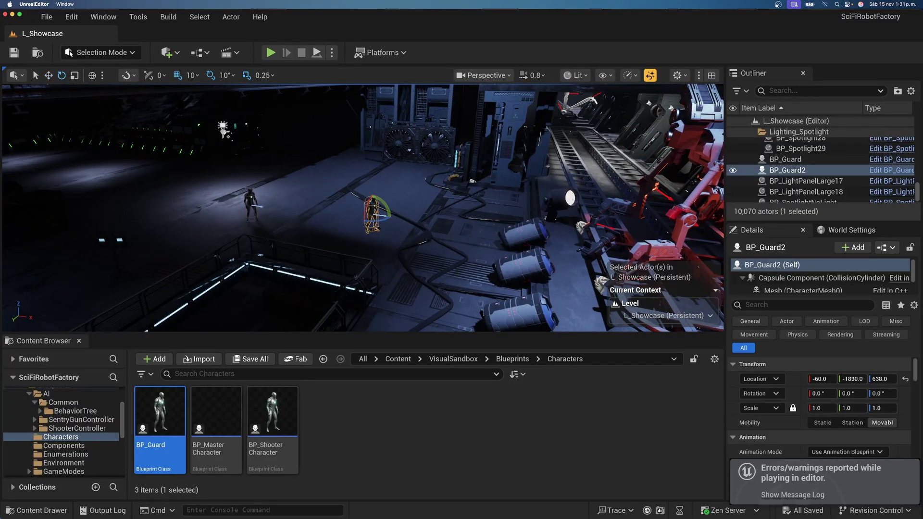
{"action": "right_click_drag", "start_coordinate": [372, 214], "coordinate": [421, 217]}
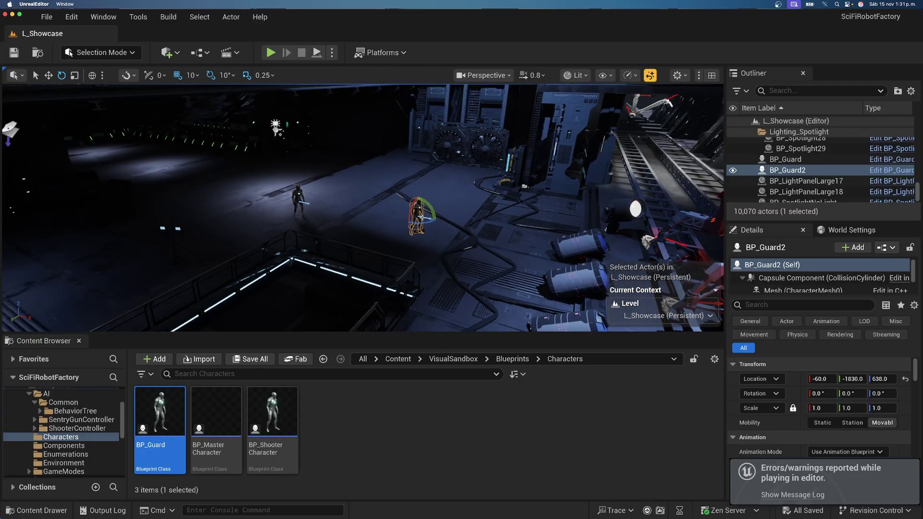
{"action": "left_click_drag", "start_coordinate": [422, 222], "coordinate": [279, 191]}
{"action": "key", "text": "w"}
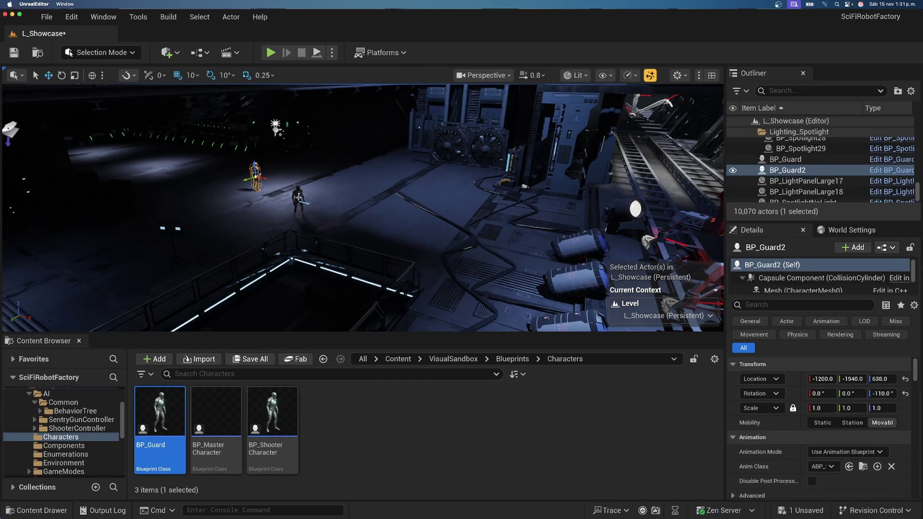
{"action": "left_click", "coordinate": [298, 197]}
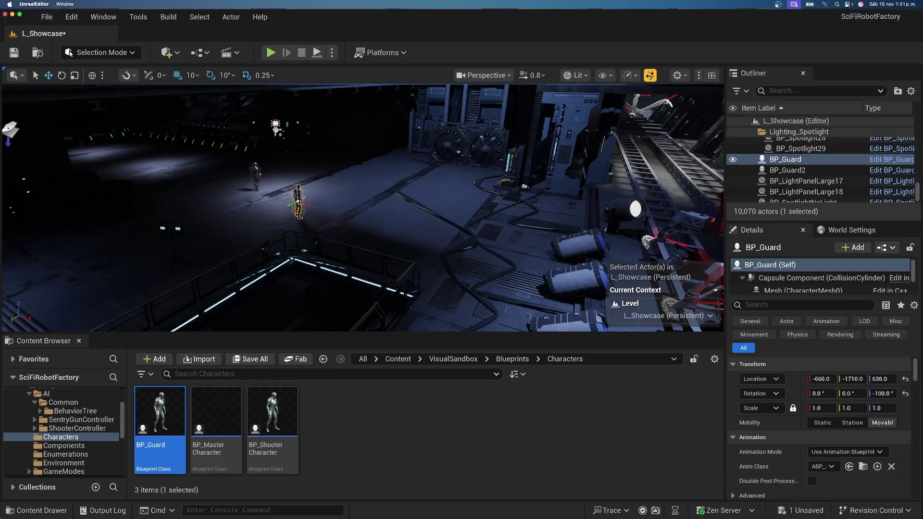
{"action": "key", "text": "w"}
Place two more BP_Guard characters near the wall door panels, at about X 3740, Y -450 and X 3710, Y 370, and save the level.
{"action": "right_click_drag", "start_coordinate": [298, 197], "coordinate": [442, 217]}
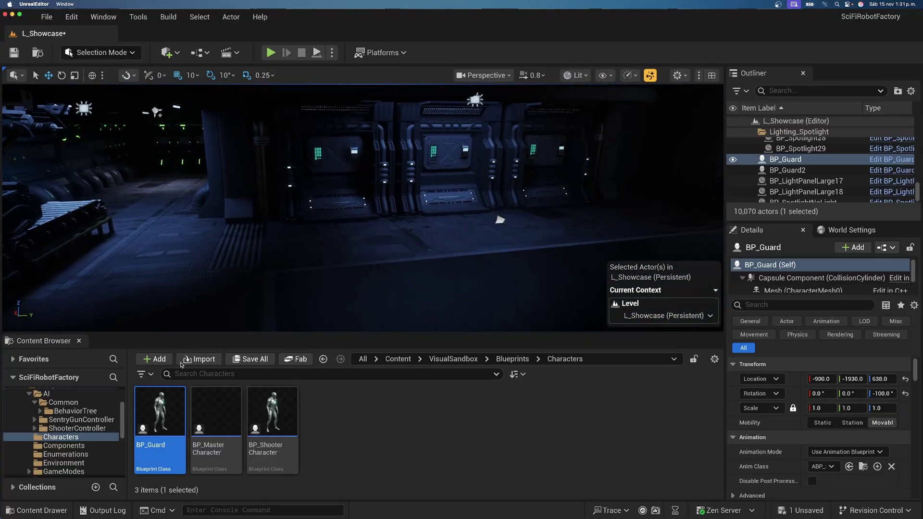
{"action": "left_click_drag", "start_coordinate": [159, 411], "coordinate": [171, 229]}
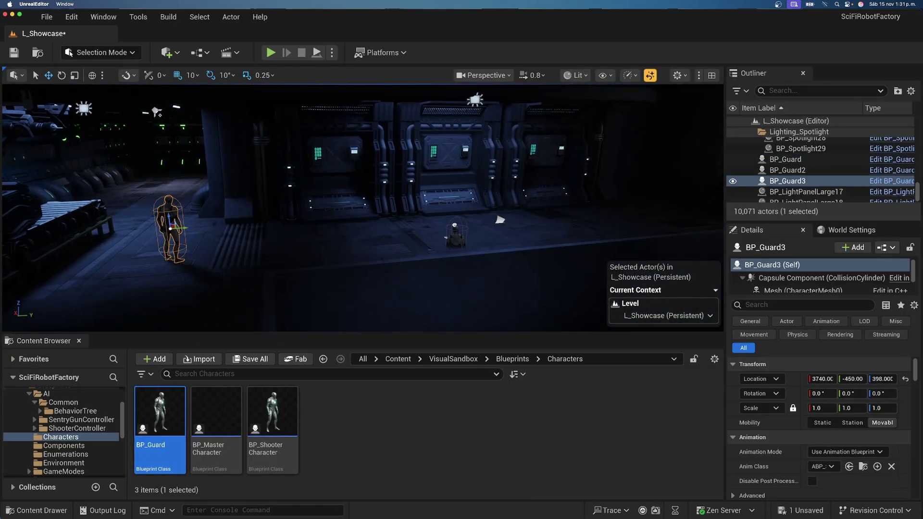
{"action": "left_click_drag", "start_coordinate": [455, 225], "coordinate": [452, 226]}
{"action": "right_click_drag", "start_coordinate": [453, 226], "coordinate": [644, 226]}
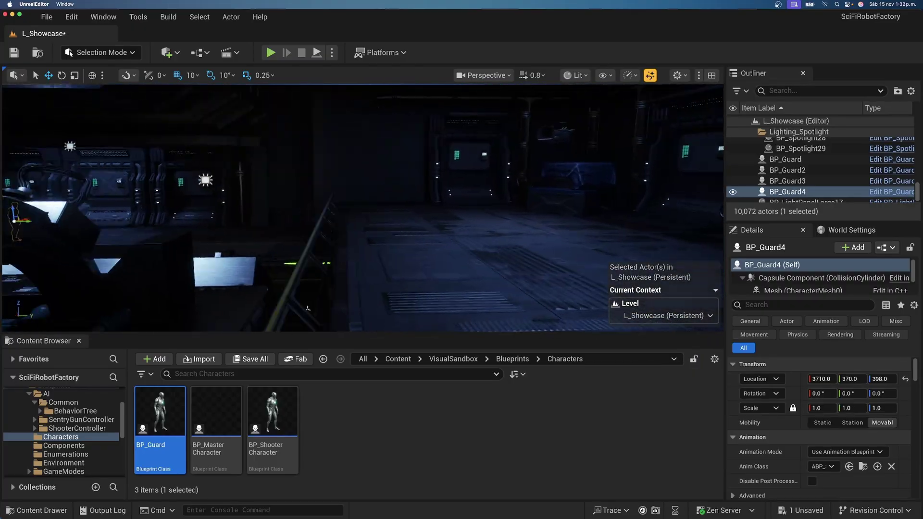
{"action": "right_click_drag", "start_coordinate": [308, 308], "coordinate": [82, 308]}
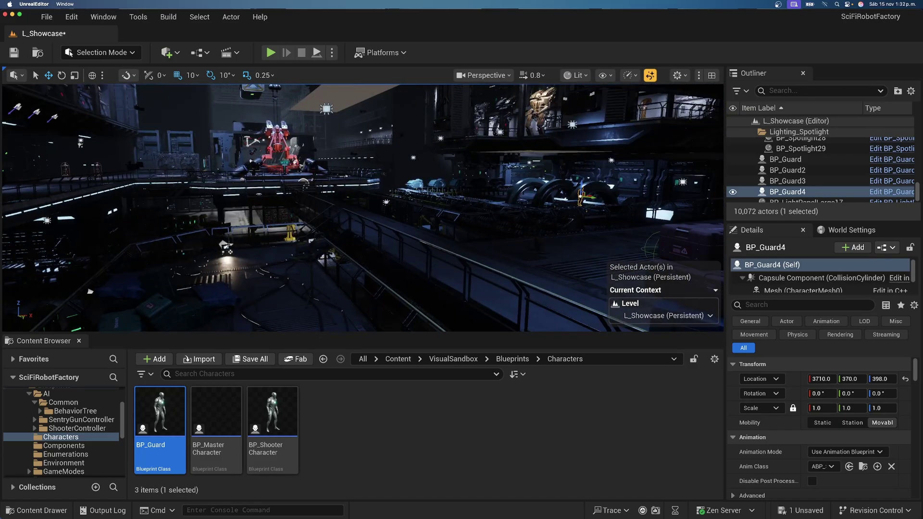
{"action": "key", "text": "super+s"}
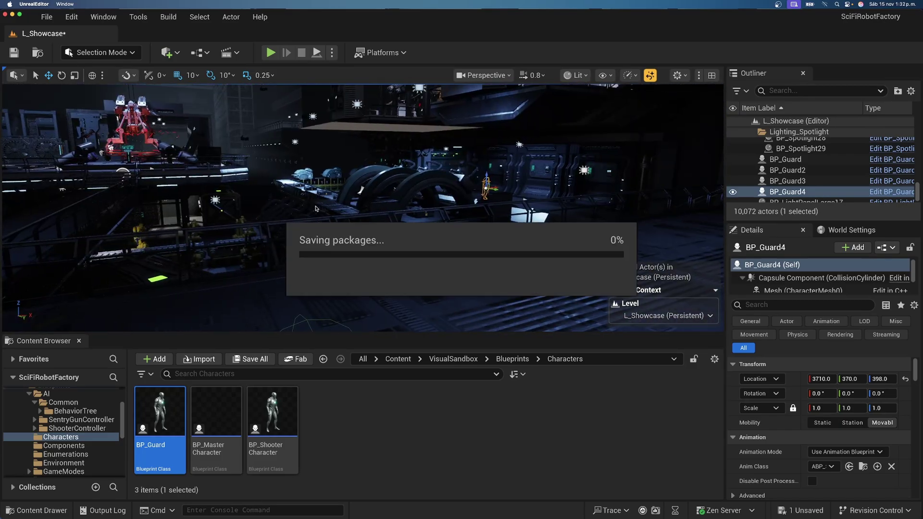
{"action": "key", "text": "Escape"}
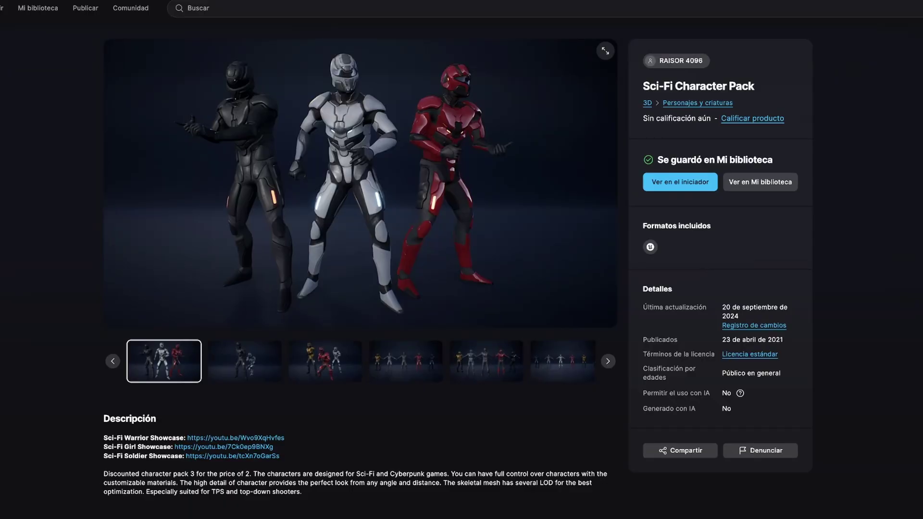
Look through the preview images of the Sci-Fi Character Pack product page.
{"action": "left_click", "coordinate": [244, 362]}
{"action": "left_click", "coordinate": [313, 371]}
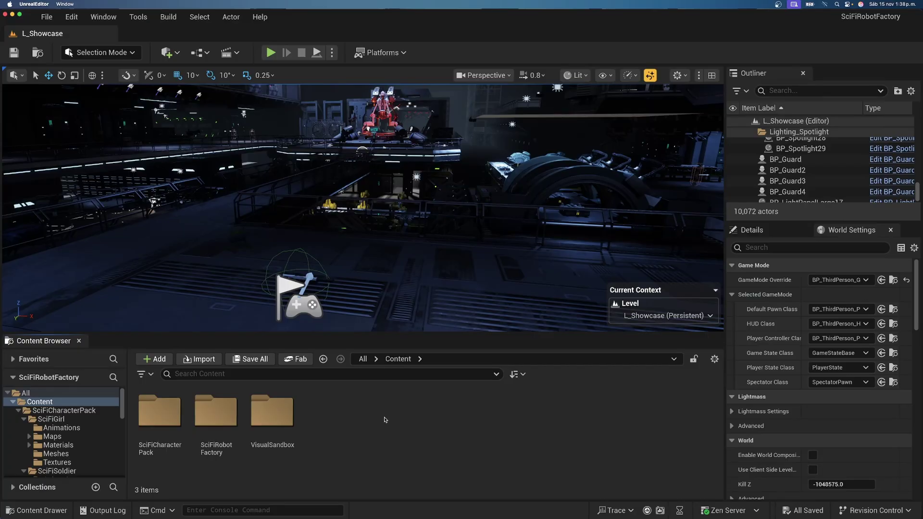
Switch to Unreal Editor, inspect the SK_SciFiWarrior skeletal mesh in the SciFiWarrior Meshes folder of SciFiCharacterPack, and close its editor.
{"action": "double_click", "coordinate": [163, 414]}
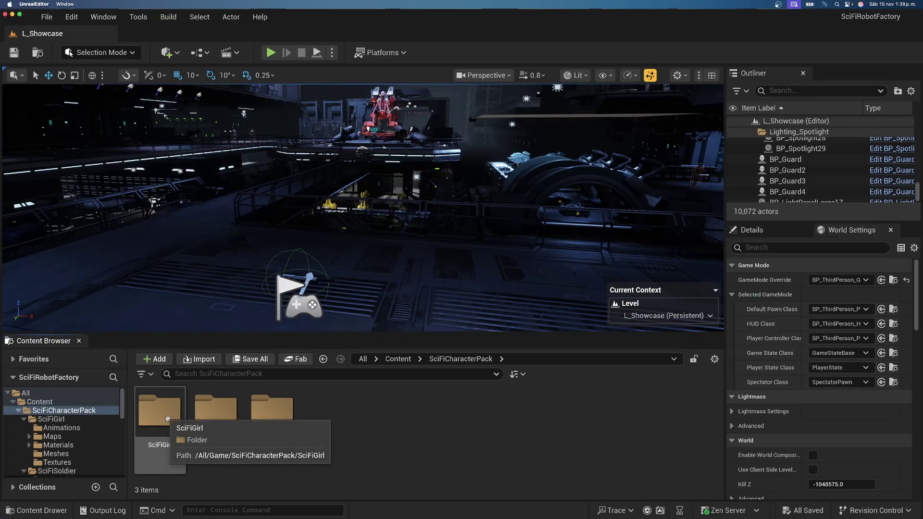
{"action": "double_click", "coordinate": [266, 419]}
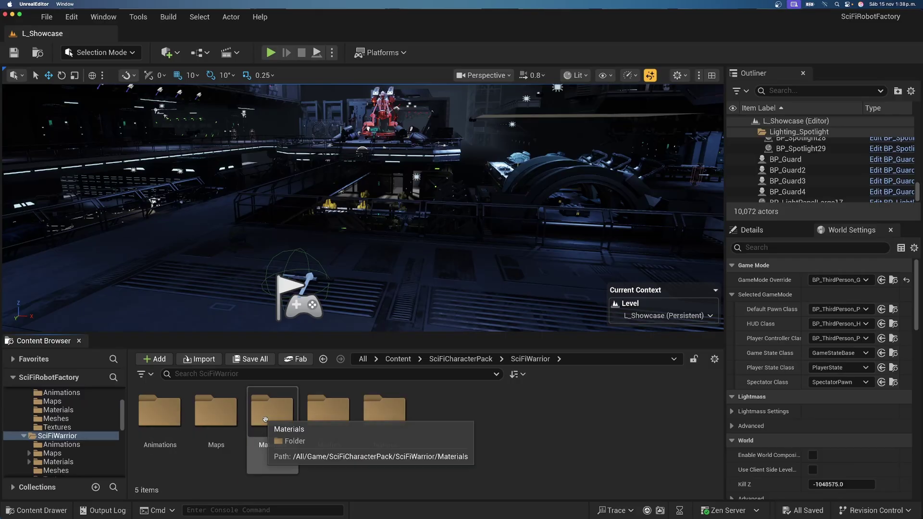
{"action": "double_click", "coordinate": [328, 411]}
{"action": "left_click", "coordinate": [181, 418]}
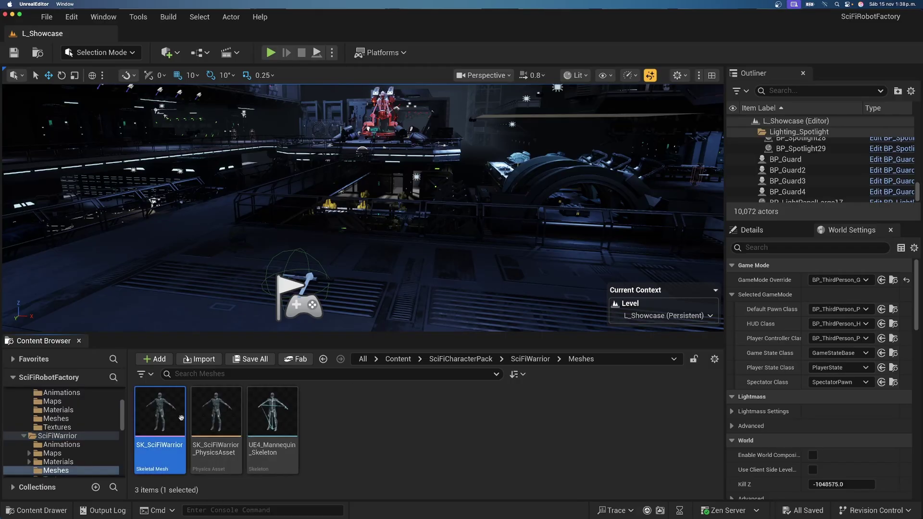
{"action": "double_click", "coordinate": [181, 418]}
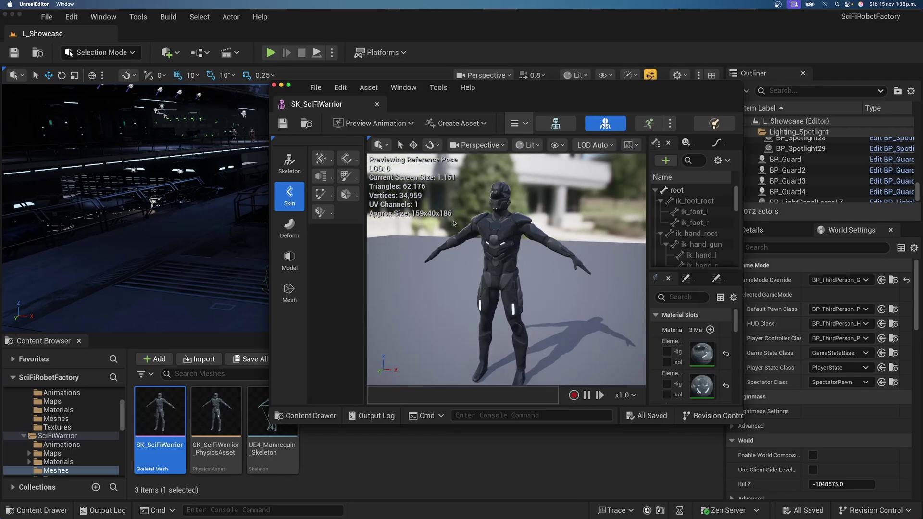
{"action": "middle_click", "coordinate": [324, 108]}
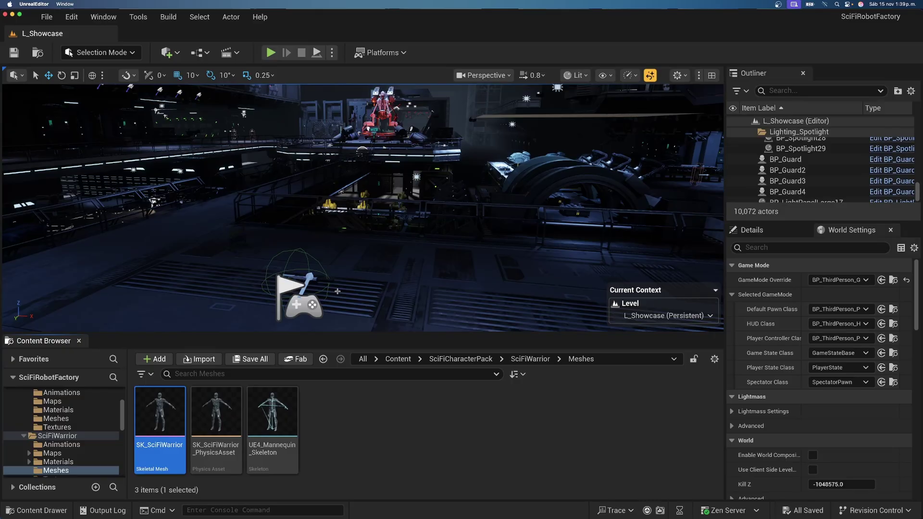
Search the VisualSandbox content folder for "anima" and start Retarget Animations on the MM_Pistol_Idle_ADS_AO_LBU sequence.
{"action": "left_click", "coordinate": [397, 359]}
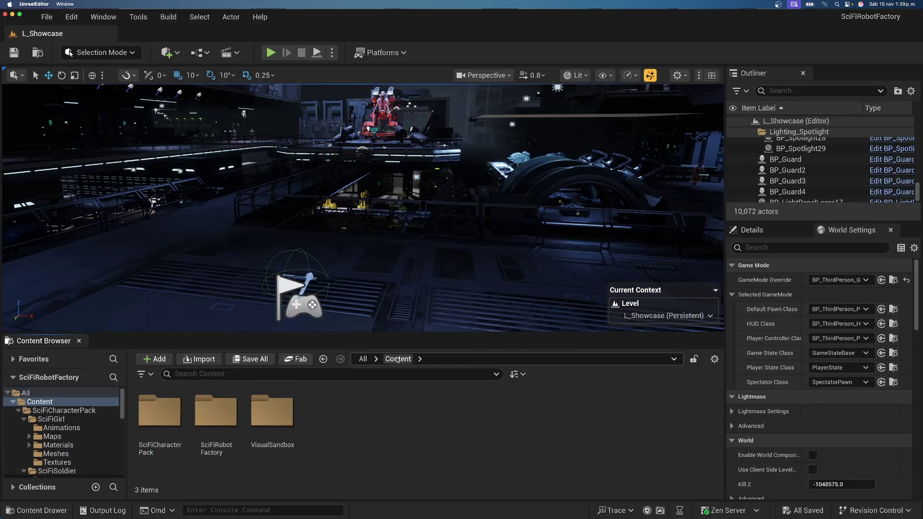
{"action": "double_click", "coordinate": [272, 411]}
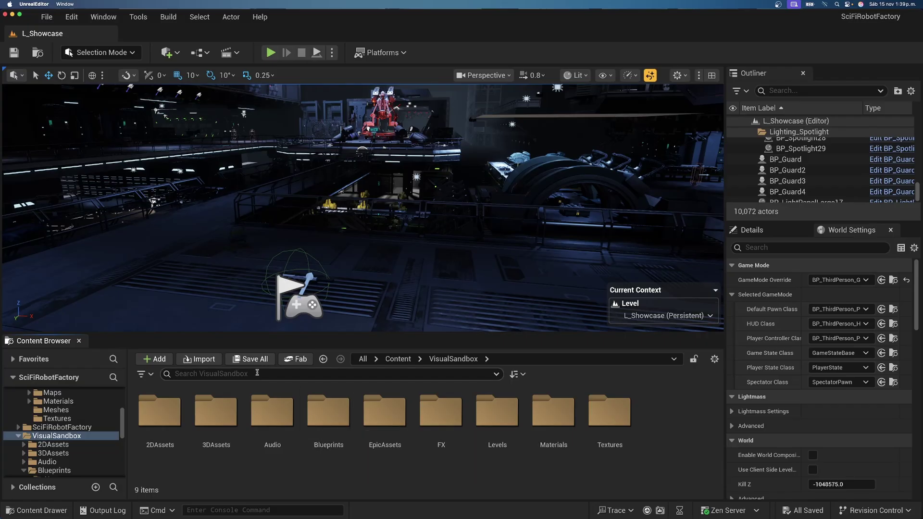
{"action": "type", "text": "anima"}
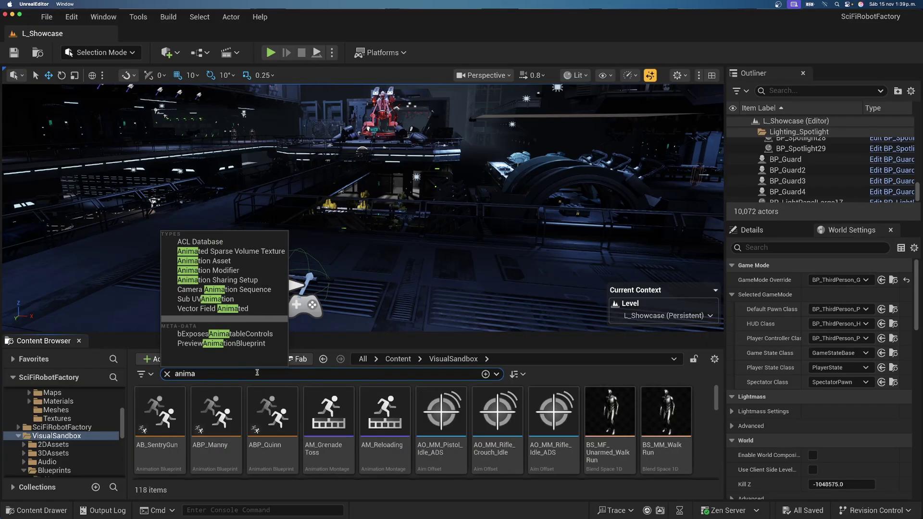
{"action": "scroll", "coordinate": [301, 441], "scroll_direction": "down", "scroll_amount": 5}
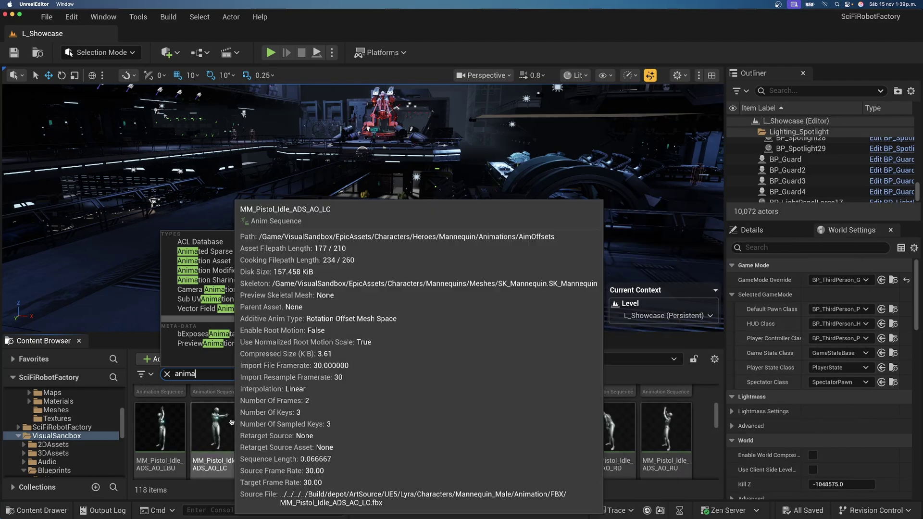
{"action": "right_click", "coordinate": [170, 421]}
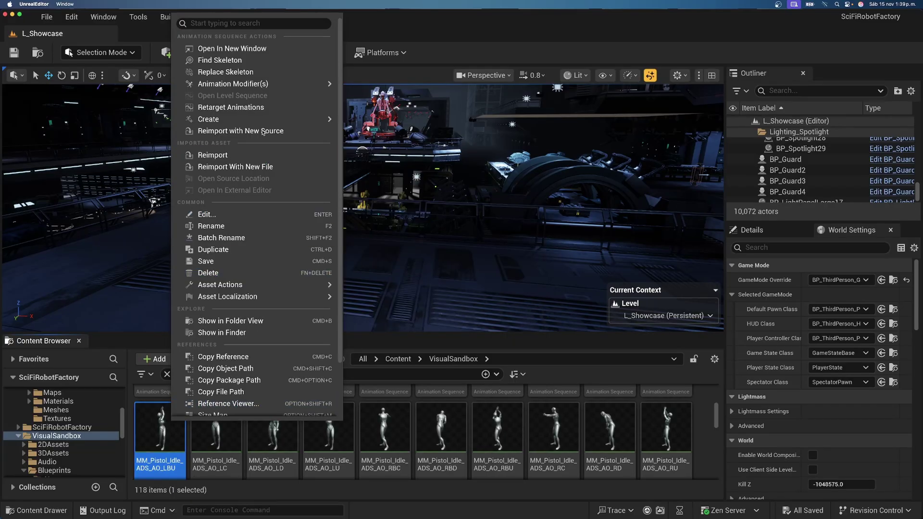
{"action": "left_click", "coordinate": [271, 107]}
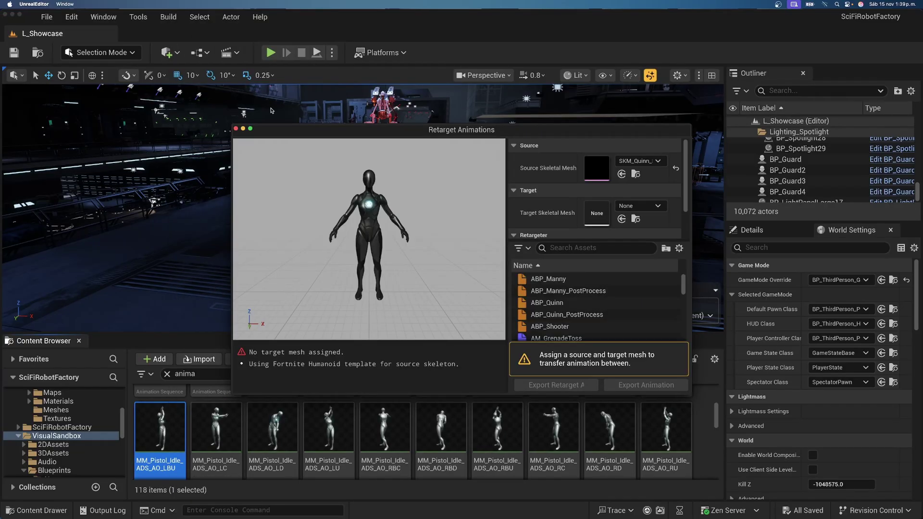
Assign SK_SciFiWarrior as the target skeletal mesh for the animation retargeting.
{"action": "left_click", "coordinate": [650, 208]}
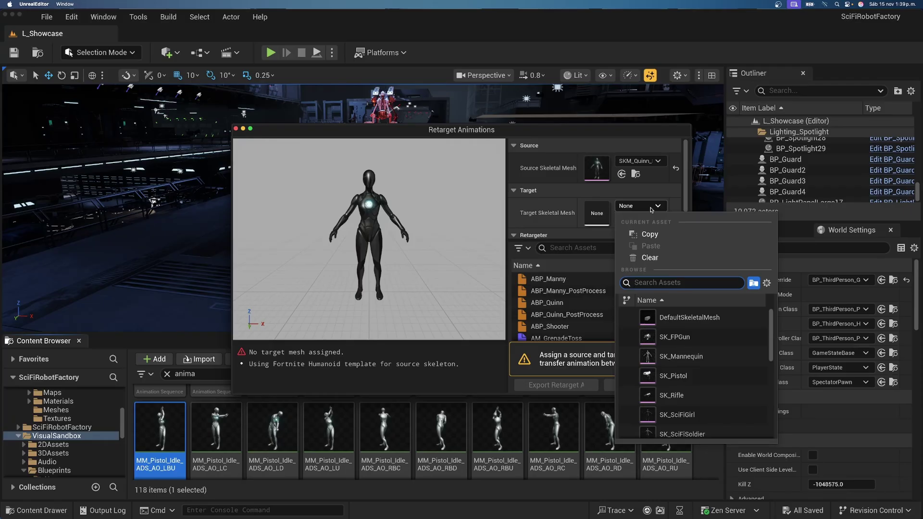
{"action": "type", "text": "warr"}
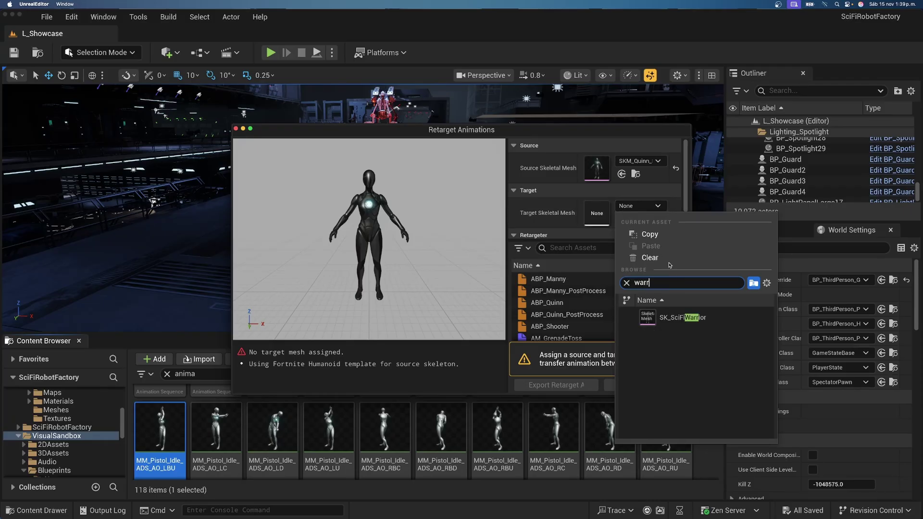
{"action": "left_click", "coordinate": [692, 313]}
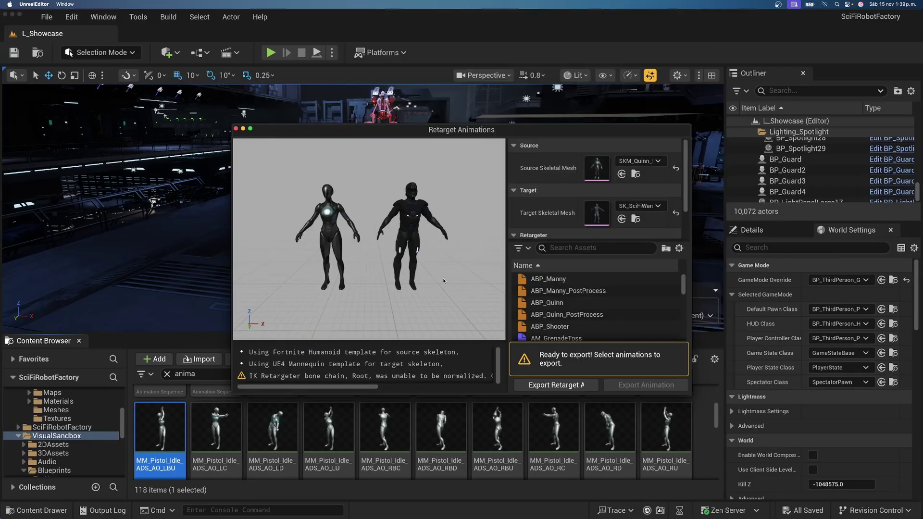
Export the retarget assets into a new folder named Retargeter under Content and close the Retarget Animations window.
{"action": "left_click", "coordinate": [559, 386]}
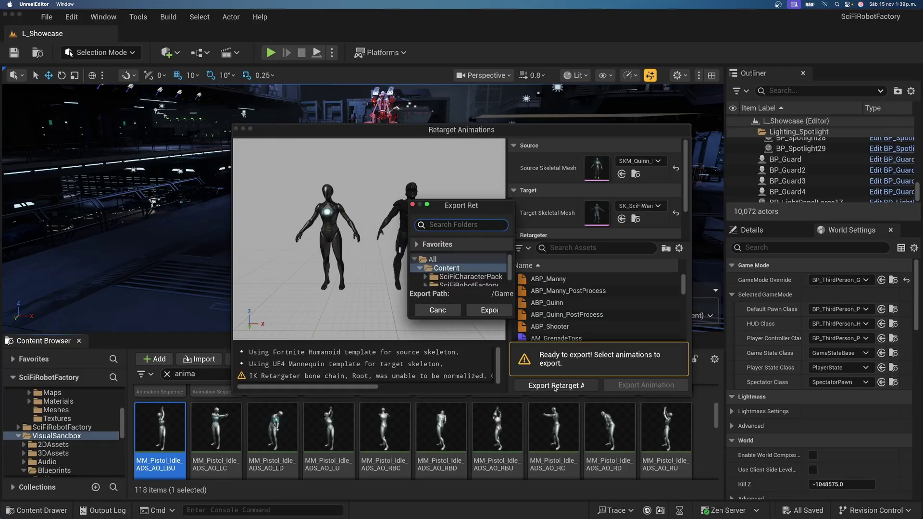
{"action": "left_click_drag", "start_coordinate": [492, 208], "coordinate": [477, 200]}
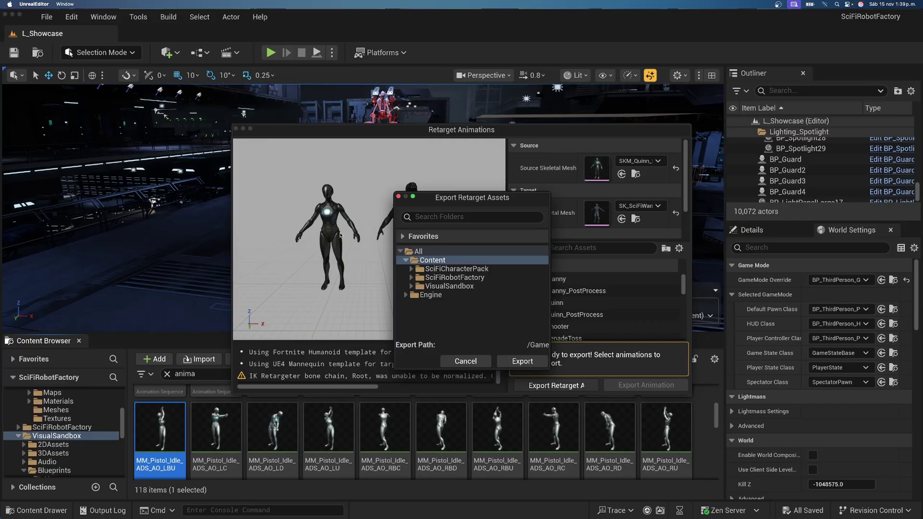
{"action": "right_click", "coordinate": [451, 264]}
{"action": "left_click", "coordinate": [469, 274]}
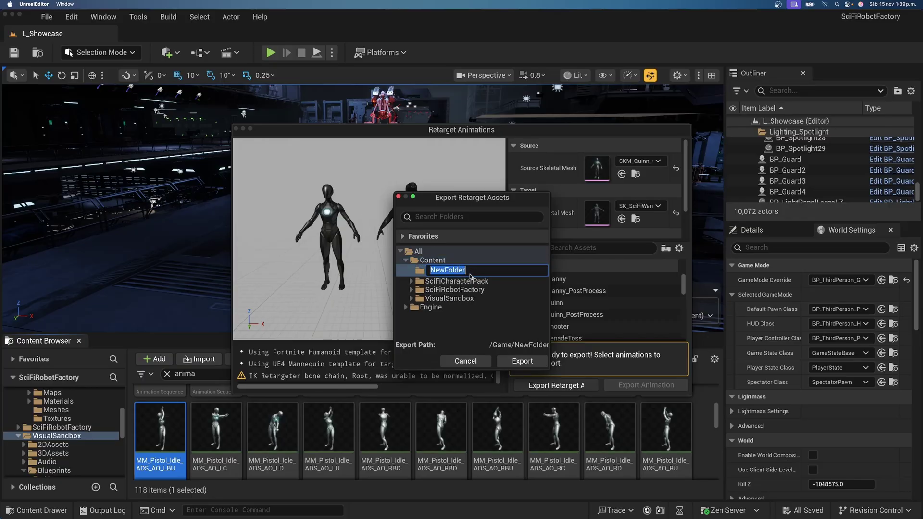
{"action": "type", "text": "Reta"}
{"action": "type", "text": "rgt"}
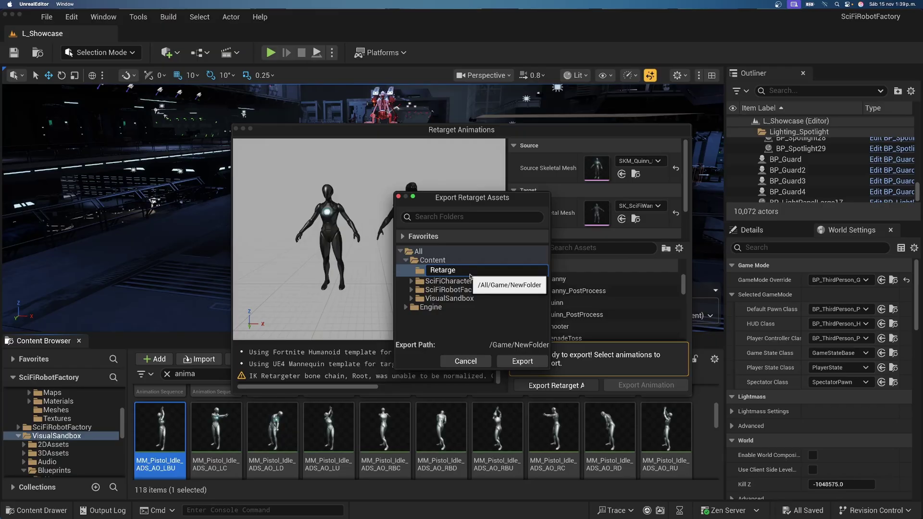
{"action": "type", "text": "ter"}
{"action": "key", "text": "Return"}
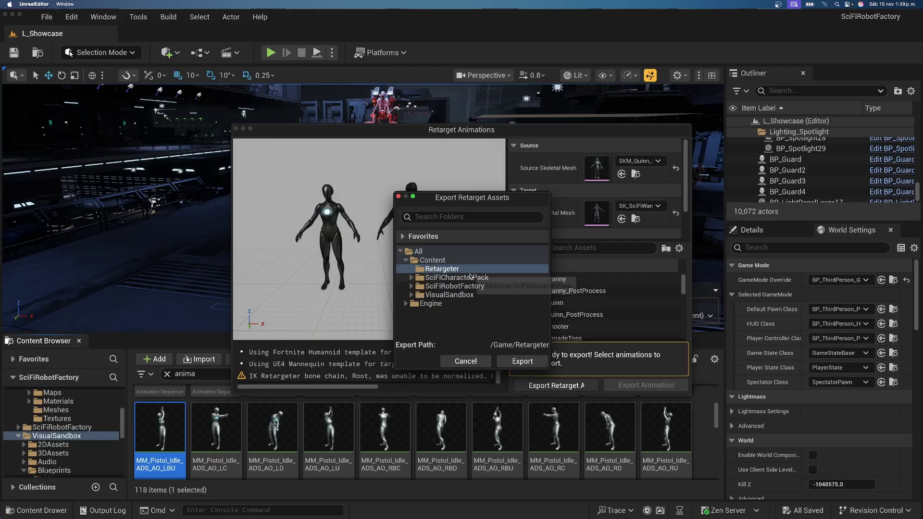
{"action": "left_click", "coordinate": [516, 360]}
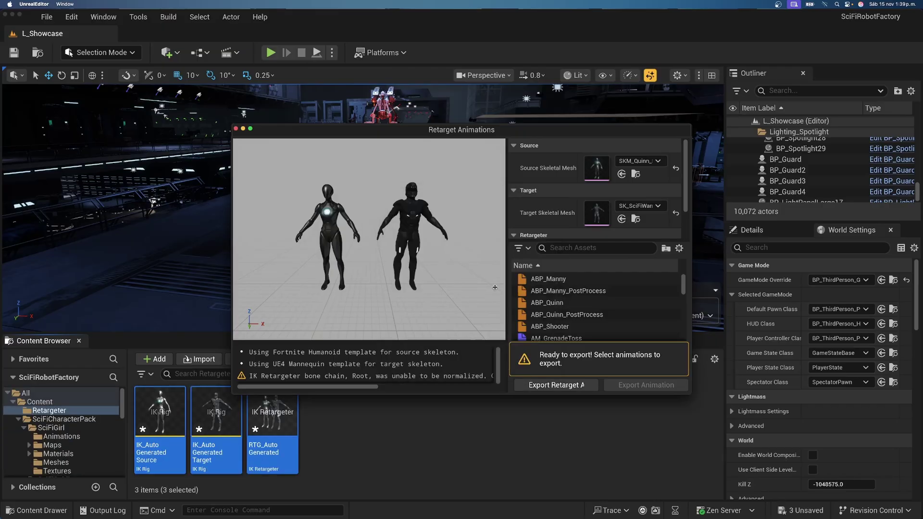
{"action": "left_click", "coordinate": [236, 129]}
Create an Animation Blueprint in the Retargeter folder using the UE4_Mannequin_Skeleton from the SciFiWarrior Meshes folder.
{"action": "left_click", "coordinate": [337, 425]}
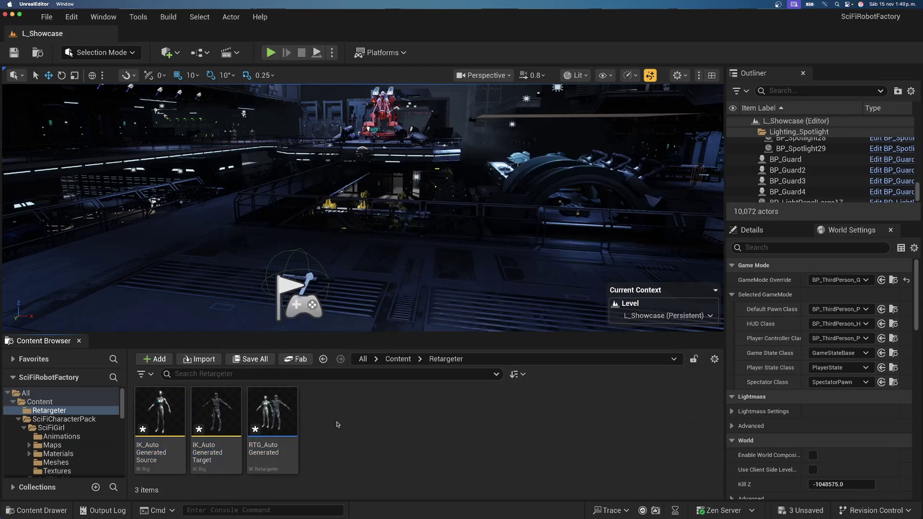
{"action": "right_click", "coordinate": [335, 423]}
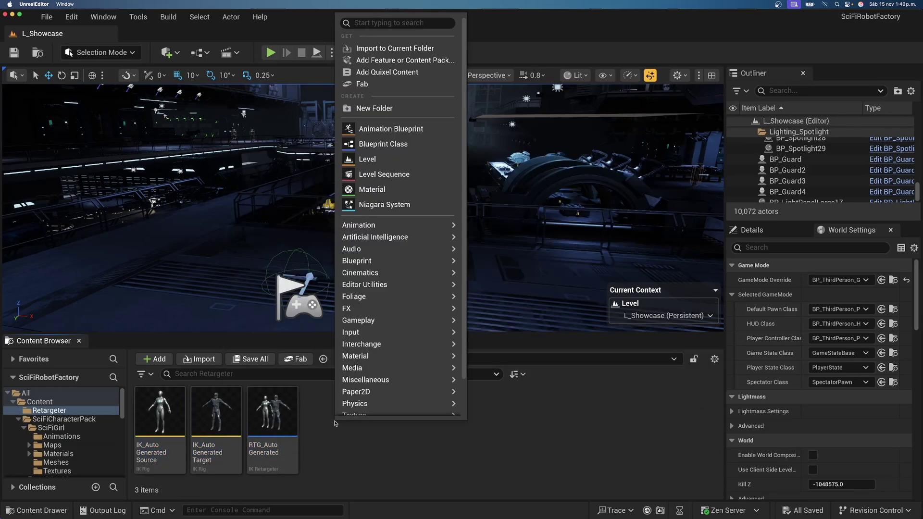
{"action": "mouse_move", "coordinate": [423, 225]}
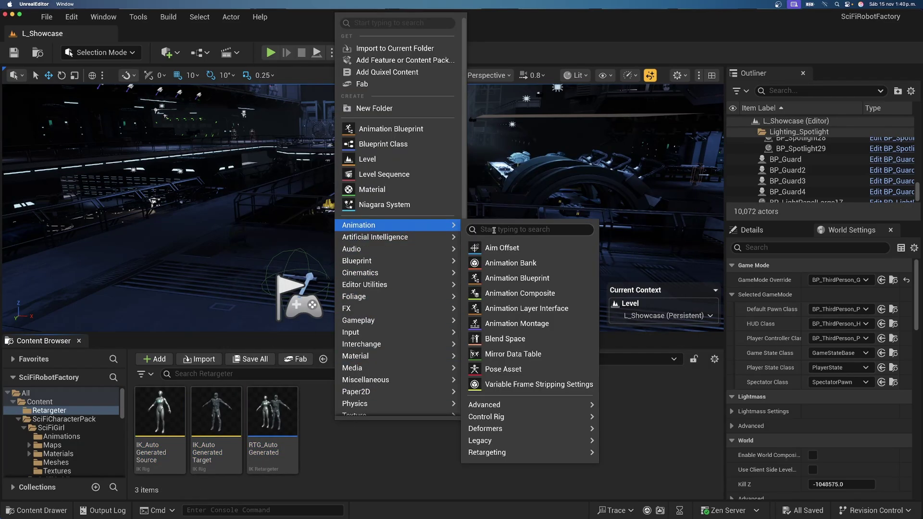
{"action": "left_click", "coordinate": [510, 278]}
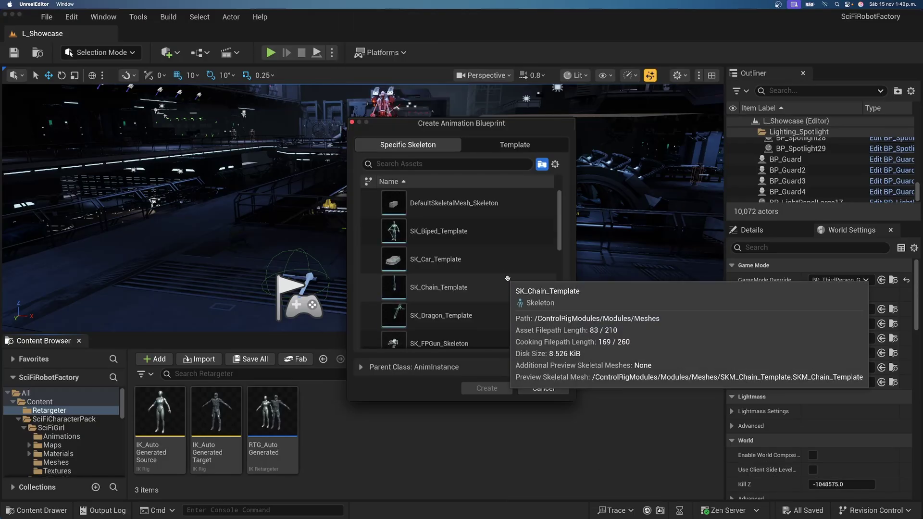
{"action": "left_click", "coordinate": [442, 163]}
{"action": "type", "text": "warr"}
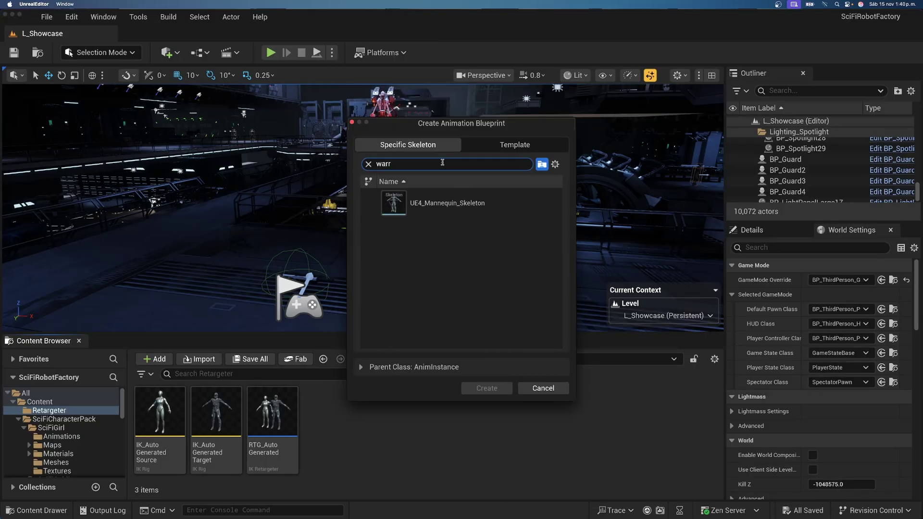
{"action": "key", "text": "super+a"}
{"action": "key", "text": "BackSpace"}
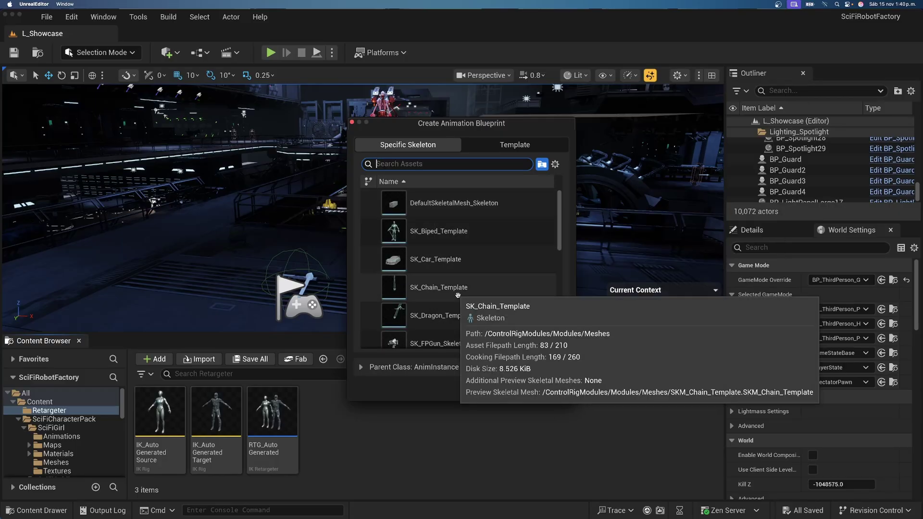
{"action": "scroll", "coordinate": [457, 296], "scroll_direction": "down", "scroll_amount": 5}
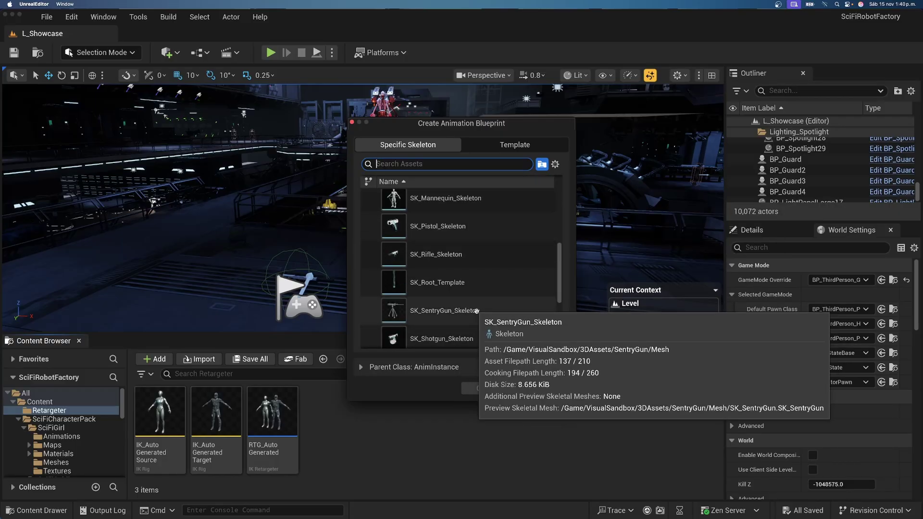
{"action": "scroll", "coordinate": [476, 311], "scroll_direction": "down", "scroll_amount": 3}
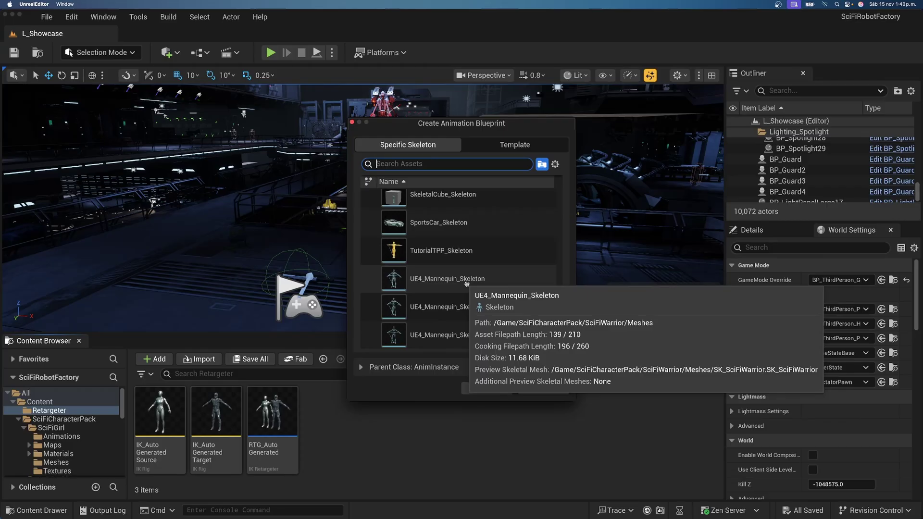
{"action": "left_click", "coordinate": [467, 284]}
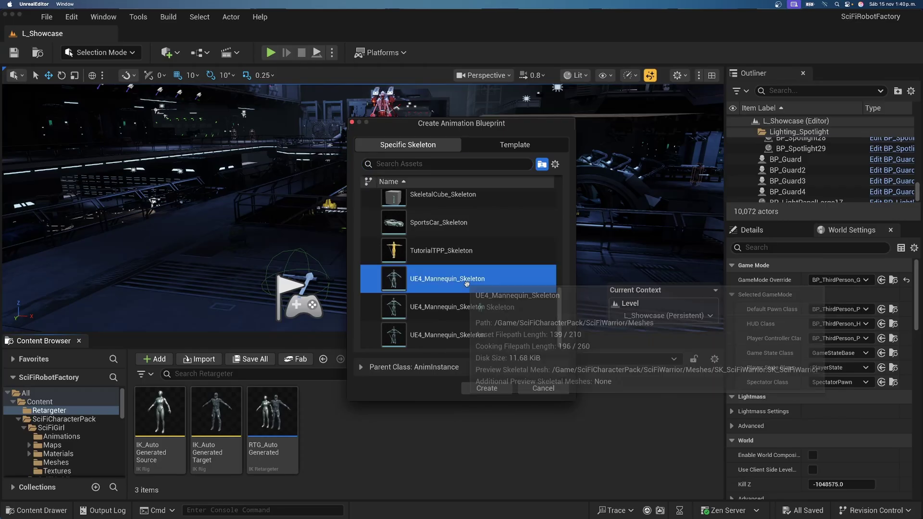
{"action": "left_click", "coordinate": [481, 385]}
Name the new Animation Blueprint ABP_Warrior.
{"action": "type", "text": "ABP_"}
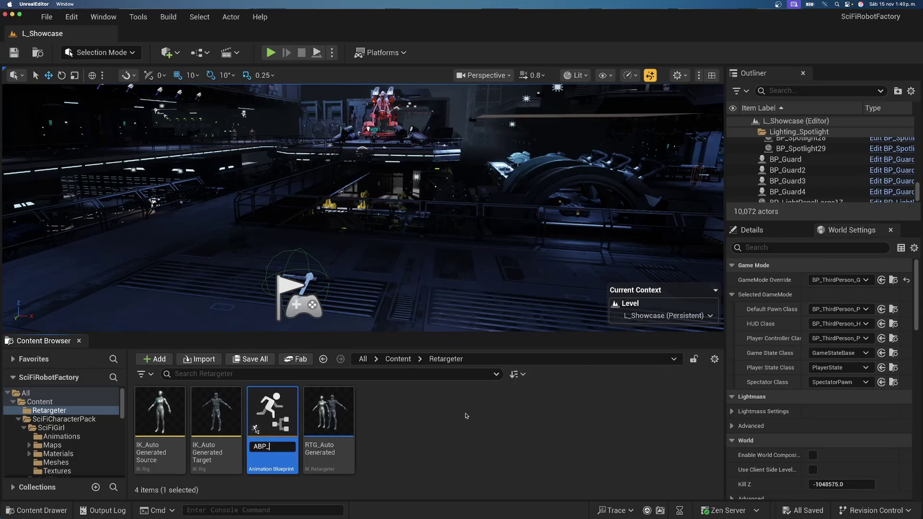
{"action": "type", "text": "Warrior"}
{"action": "key", "text": "Return"}
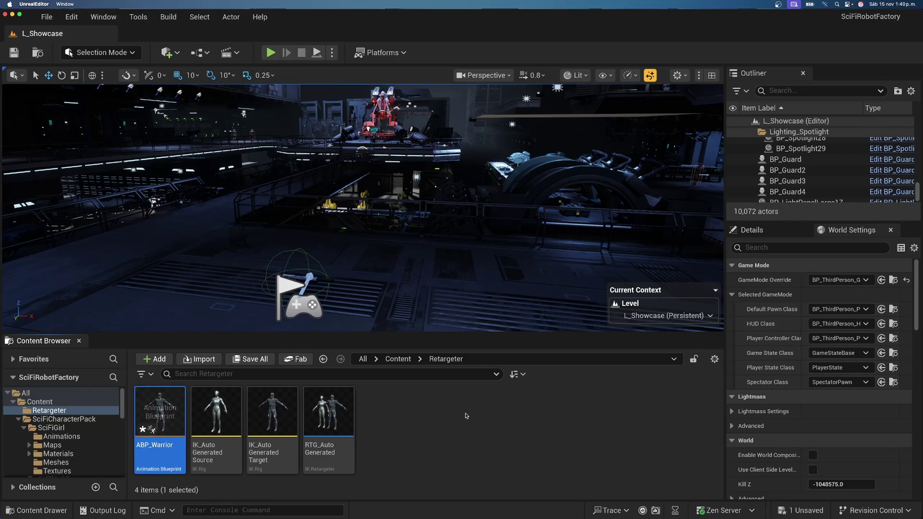
Add a Retarget Pose From Mesh node to ABP_Warrior's AnimGraph, connected to the Output Pose result.
{"action": "scroll", "coordinate": [448, 341], "scroll_direction": "down", "scroll_amount": 1}
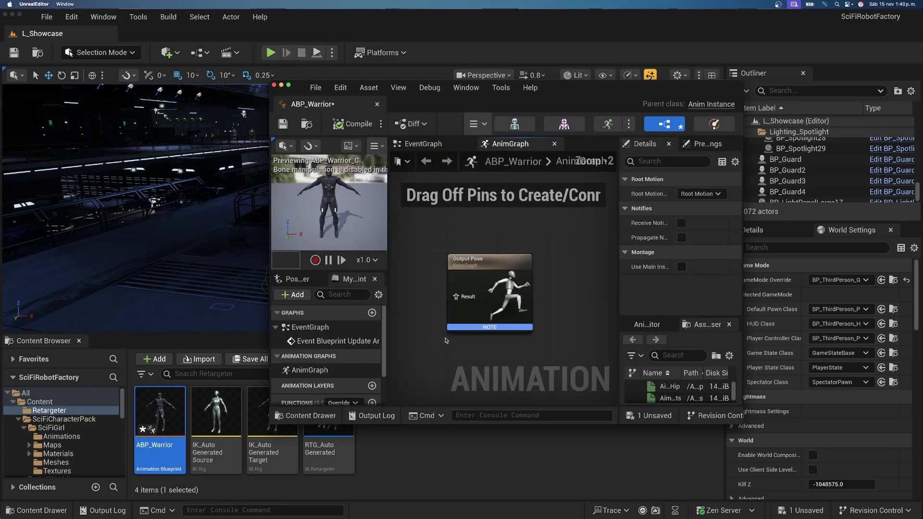
{"action": "right_click_drag", "start_coordinate": [448, 341], "coordinate": [528, 335]}
{"action": "left_click_drag", "start_coordinate": [555, 302], "coordinate": [476, 302]}
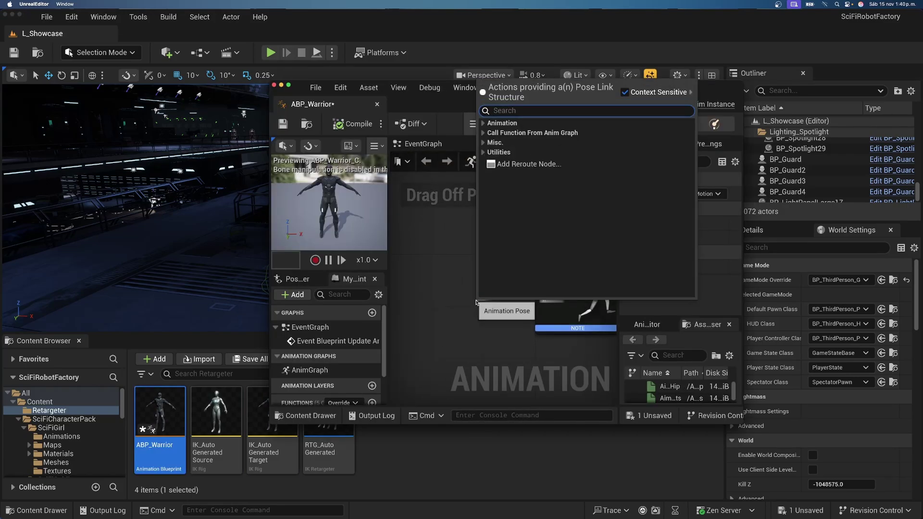
{"action": "type", "text": "reta"}
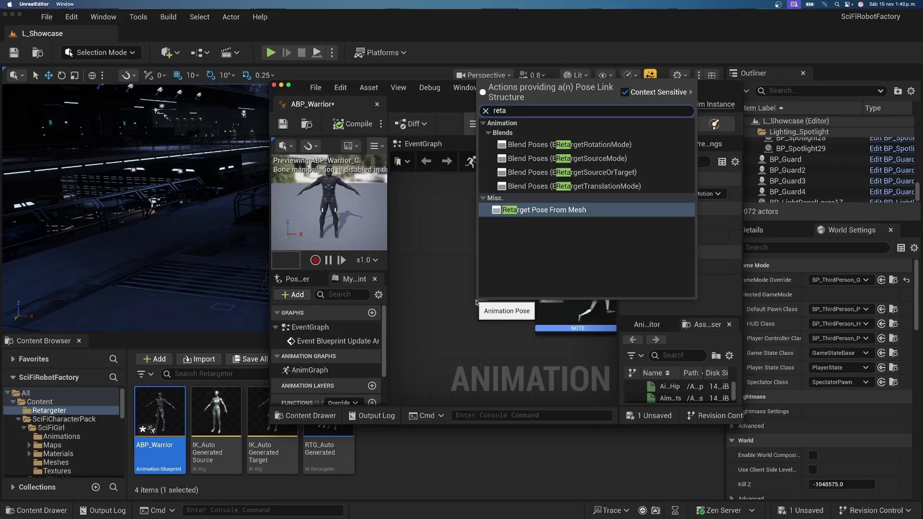
{"action": "key", "text": "Return"}
{"action": "left_click_drag", "start_coordinate": [503, 306], "coordinate": [448, 304]}
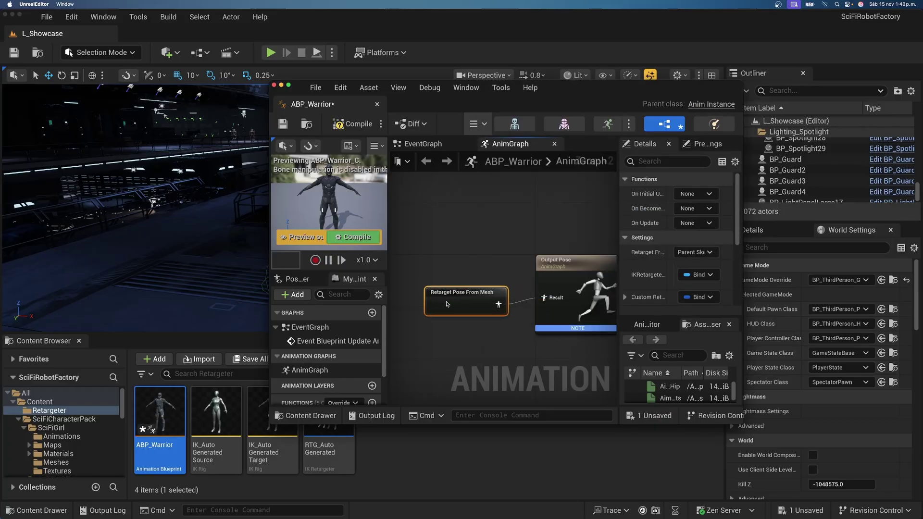
Set the retarget node's IKRetargeter Asset to RTG_AutoGenerated, then compile and close the Animation Blueprint.
{"action": "left_click_drag", "start_coordinate": [354, 109], "coordinate": [251, 41]}
{"action": "left_click", "coordinate": [833, 197]}
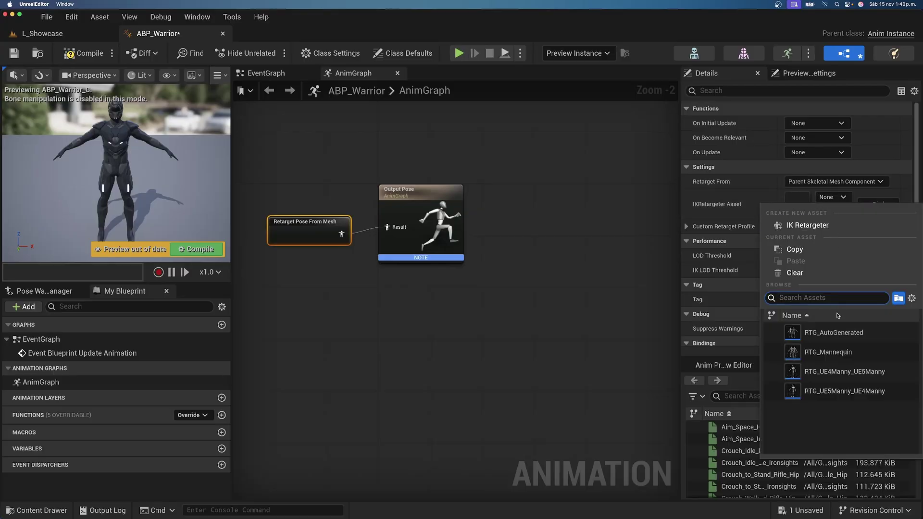
{"action": "left_click", "coordinate": [833, 333]}
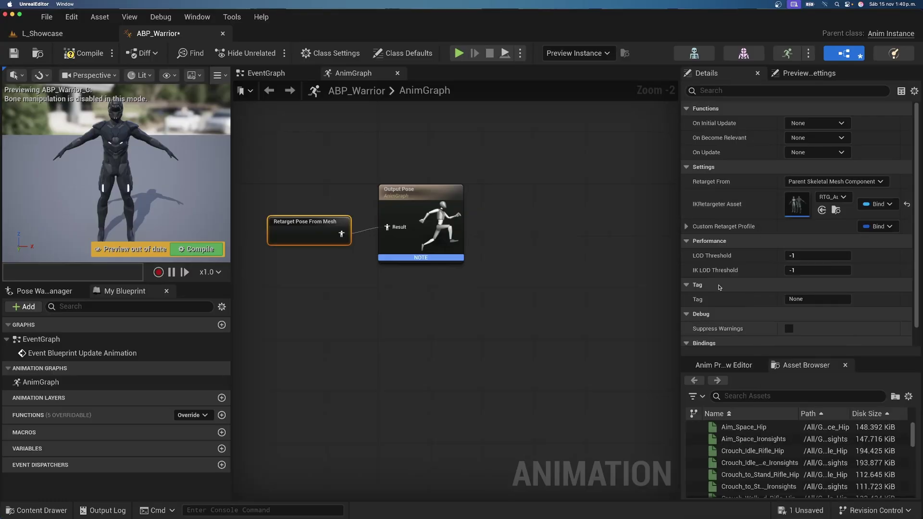
{"action": "left_click", "coordinate": [90, 53]}
{"action": "left_click", "coordinate": [223, 33]}
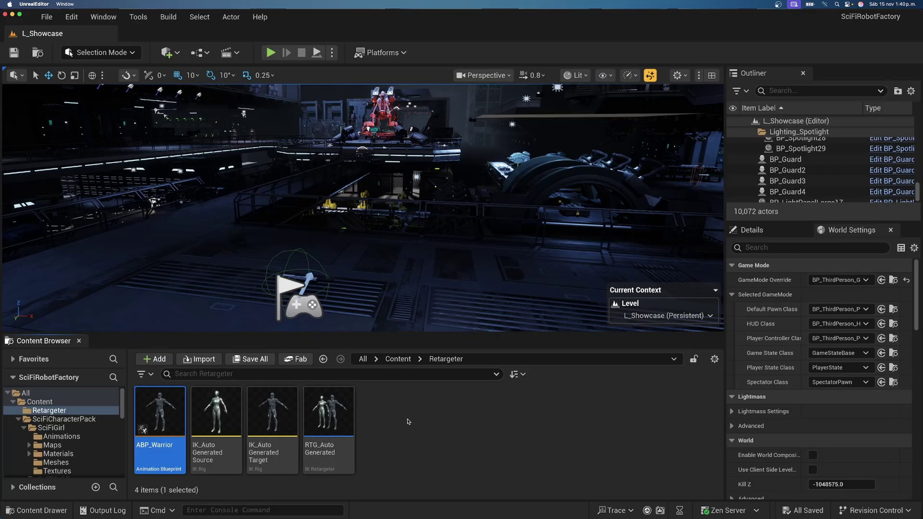
Locate the level's default pawn class and open BP_ThirdPerson_Pawn in its 3D component view.
{"action": "left_click", "coordinate": [398, 360]}
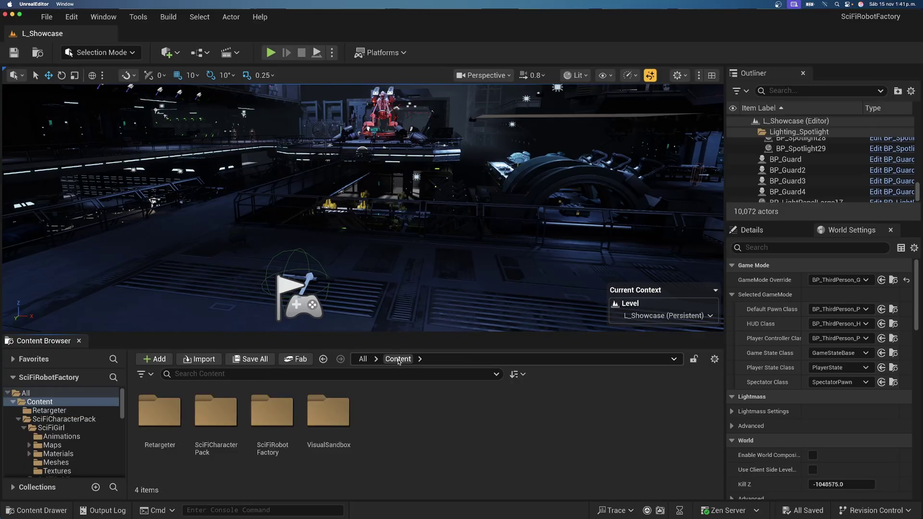
{"action": "left_click", "coordinate": [751, 229]}
{"action": "left_click", "coordinate": [851, 229]}
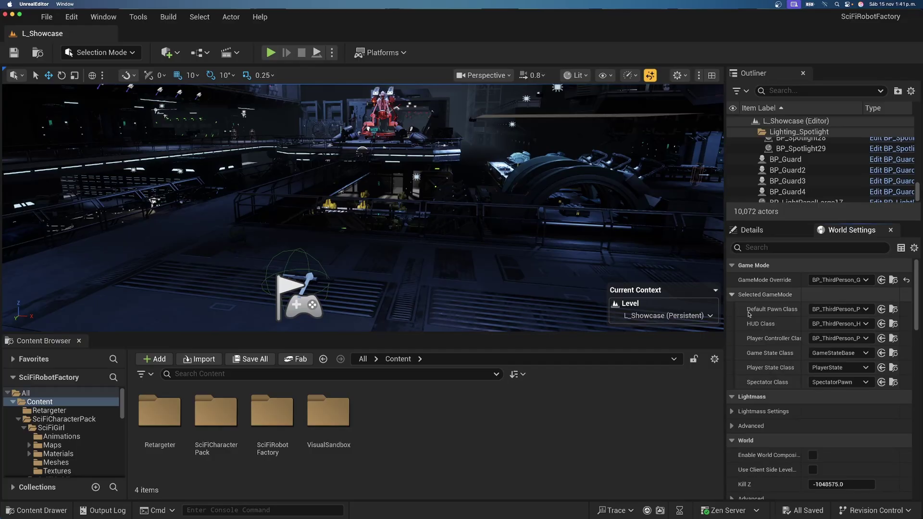
{"action": "left_click", "coordinate": [893, 309]}
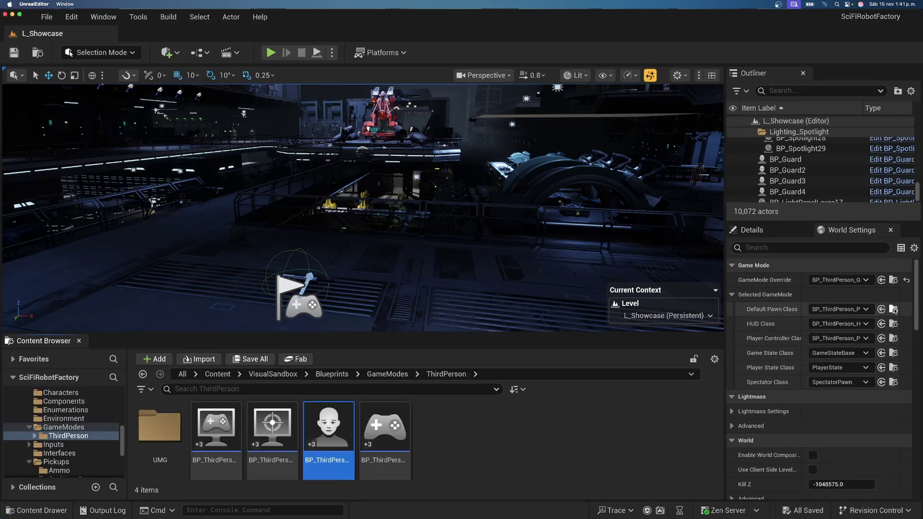
{"action": "double_click", "coordinate": [345, 424]}
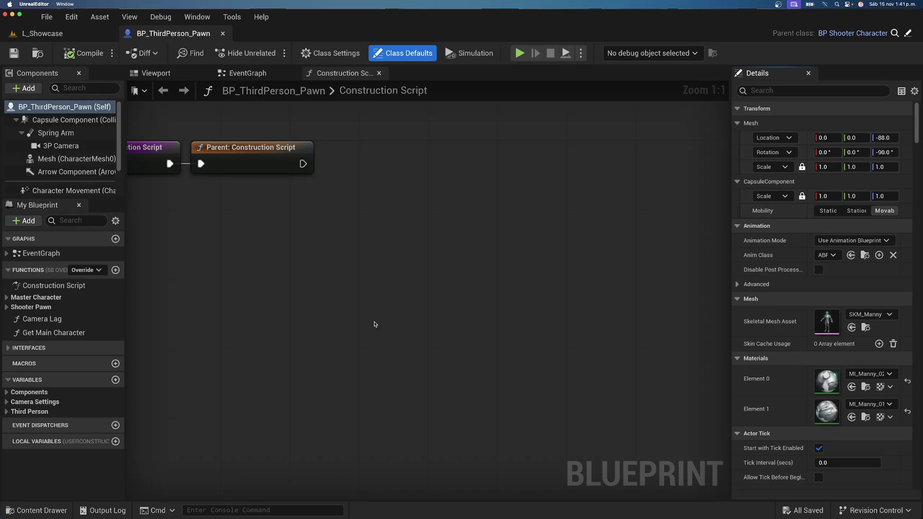
{"action": "left_click", "coordinate": [153, 73]}
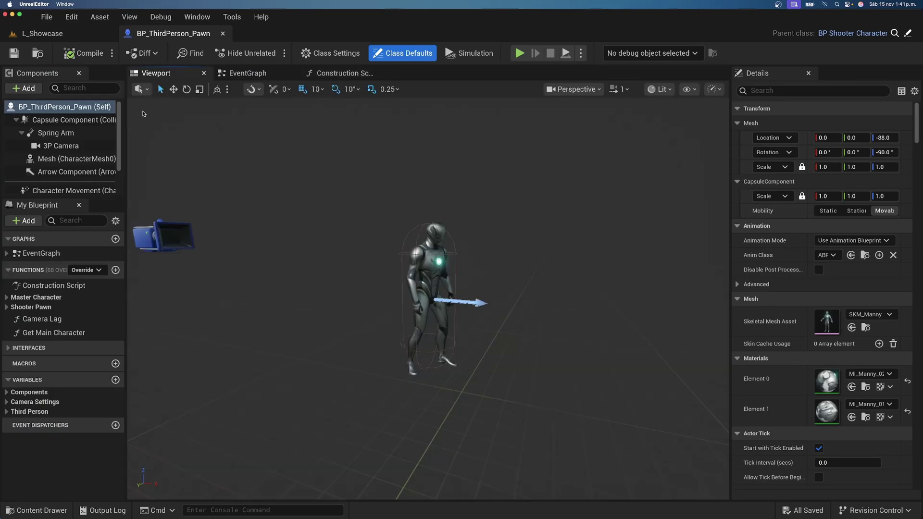
Add a Skeletal Mesh component named Warrior as a child of the pawn's Mesh (CharacterMesh0) component.
{"action": "left_click", "coordinate": [62, 158]}
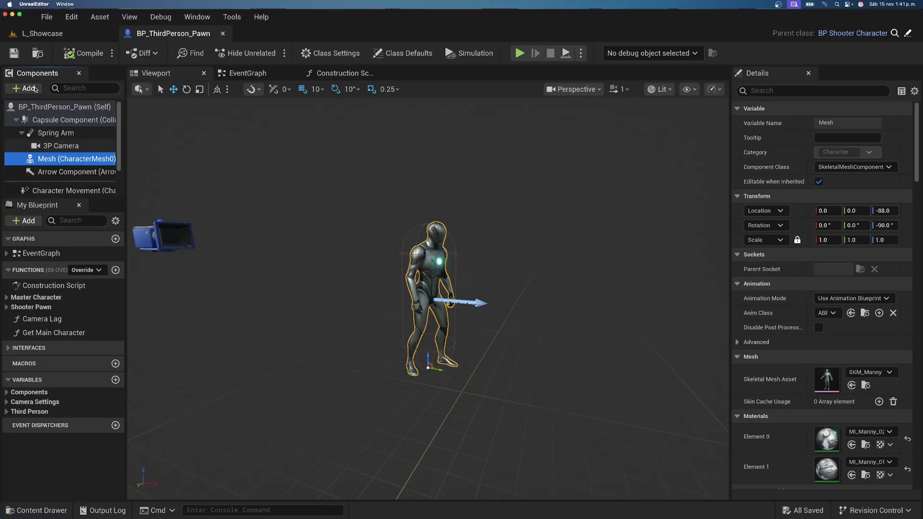
{"action": "left_click", "coordinate": [35, 89]}
{"action": "left_click", "coordinate": [37, 196]}
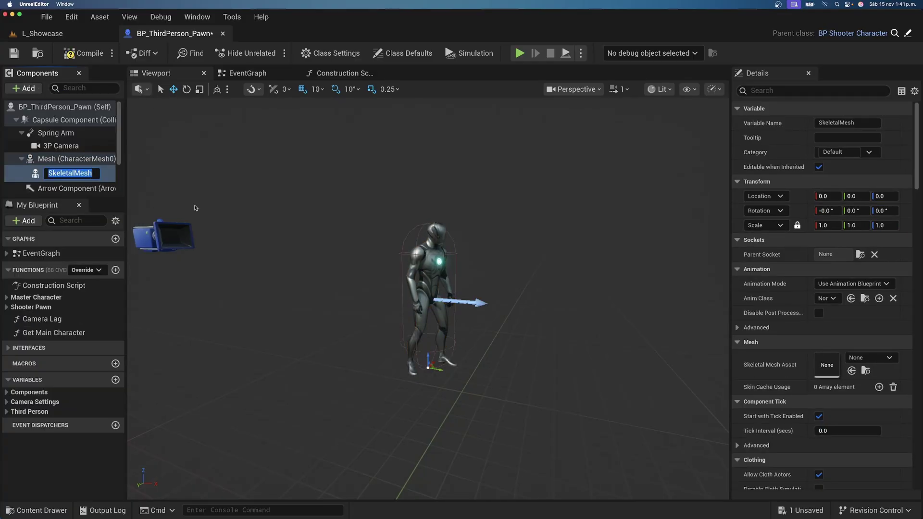
{"action": "type", "text": "Warrior"}
{"action": "key", "text": "Return"}
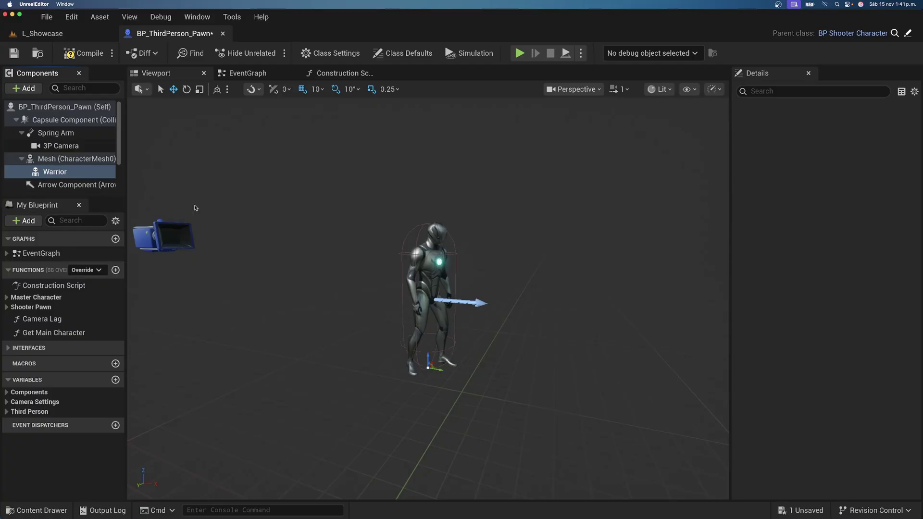
Assign the SK_SciFiWarrior mesh and the ABP_Warrior anim class to the Warrior component, and compile the pawn.
{"action": "left_click", "coordinate": [855, 359]}
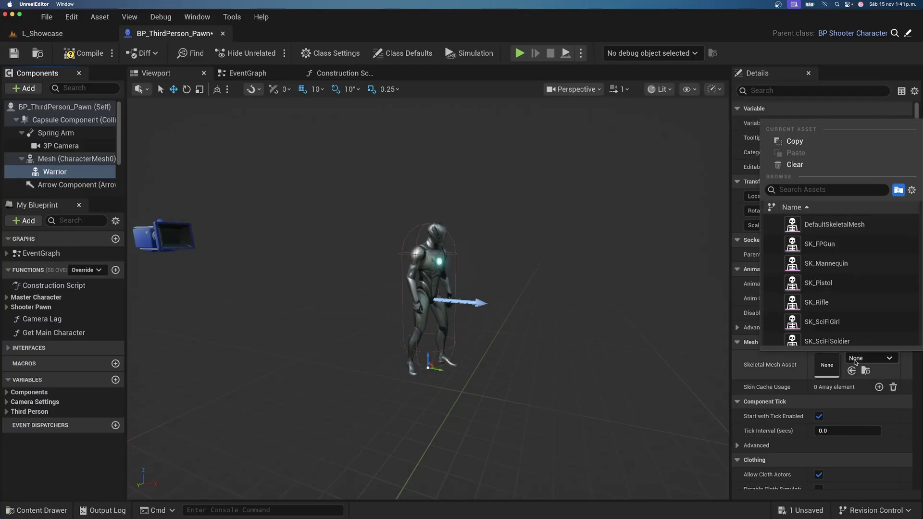
{"action": "type", "text": "Warr"}
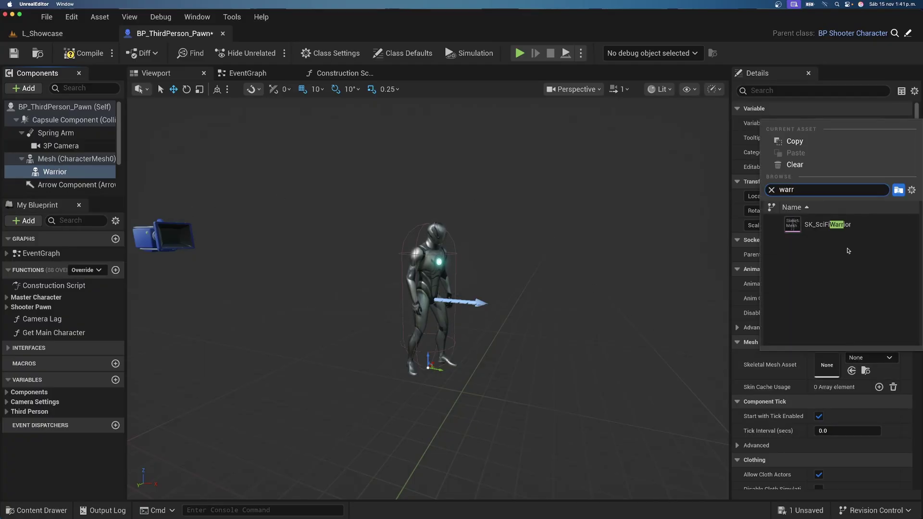
{"action": "left_click", "coordinate": [834, 225]}
{"action": "left_click", "coordinate": [828, 299]}
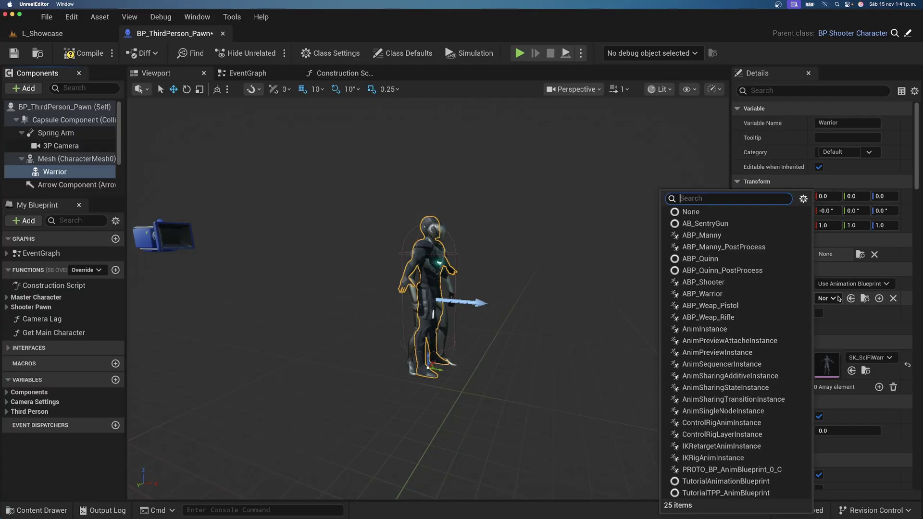
{"action": "type", "text": "warr"}
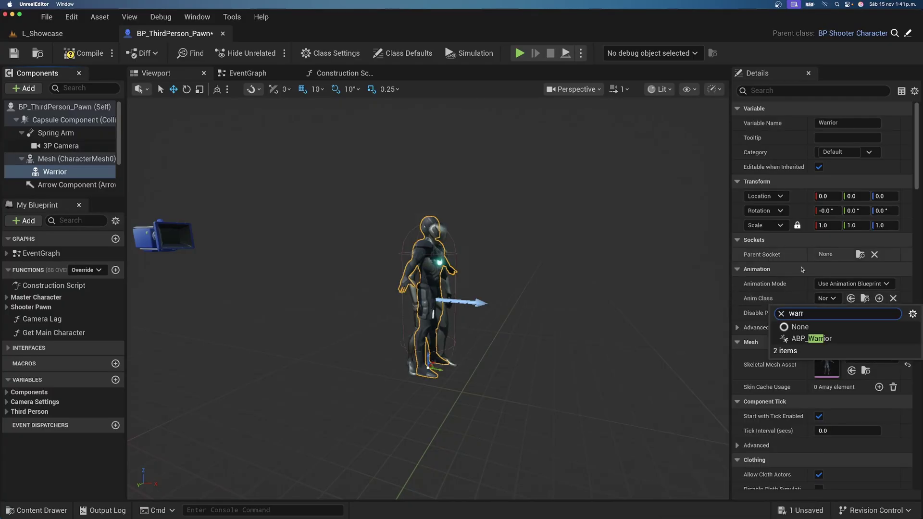
{"action": "left_click", "coordinate": [841, 339]}
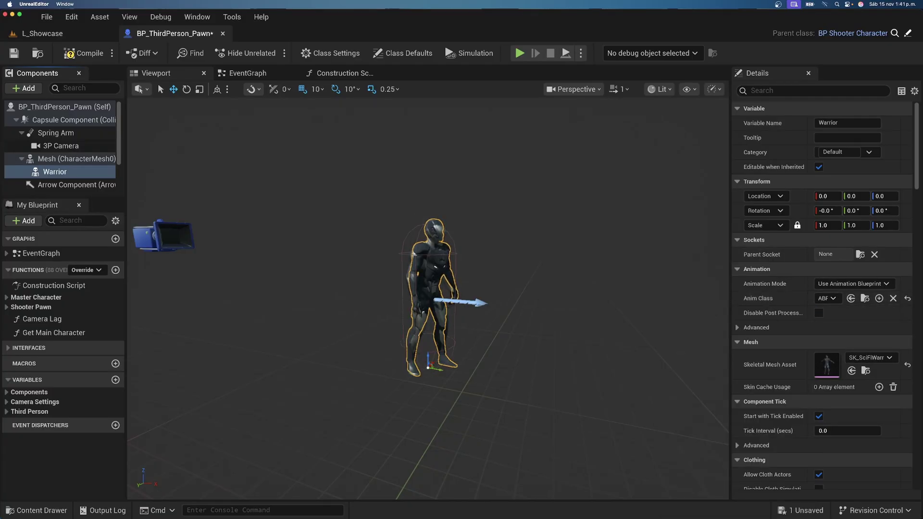
{"action": "scroll", "coordinate": [482, 269], "scroll_direction": "up", "scroll_amount": 5}
{"action": "scroll", "coordinate": [482, 260], "scroll_direction": "down", "scroll_amount": 3}
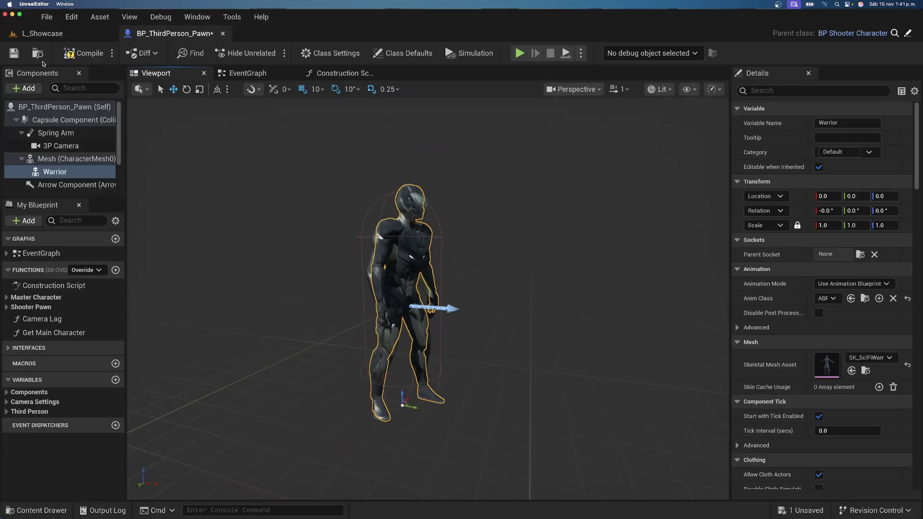
{"action": "left_click", "coordinate": [77, 52]}
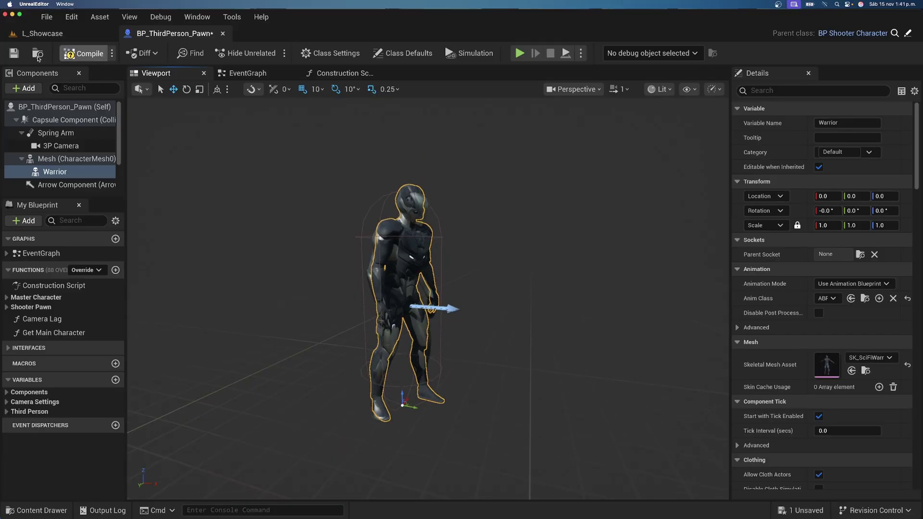
Hide the pawn's parent Mesh, set its Visibility Based Anim Tick Option to Always Tick Pose and Refresh Bones, and compile.
{"action": "left_click", "coordinate": [63, 171]}
{"action": "left_click", "coordinate": [66, 162]}
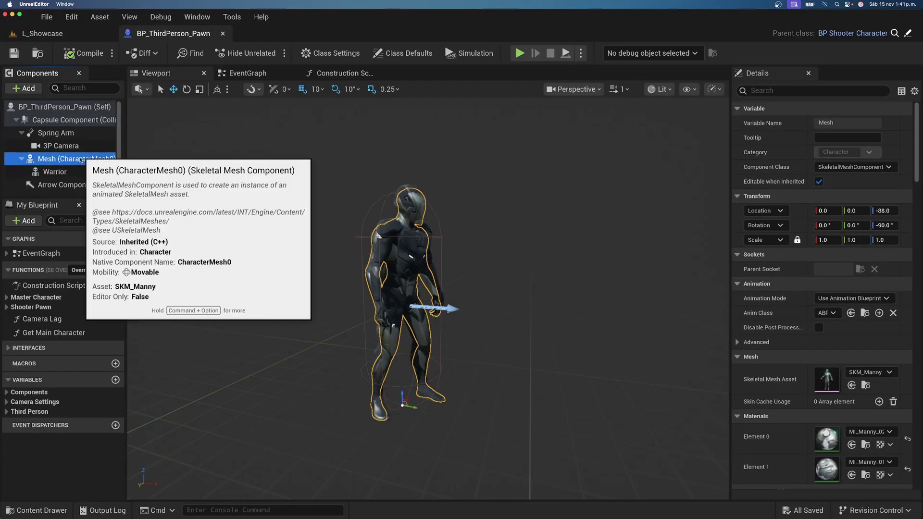
{"action": "left_click", "coordinate": [812, 92]}
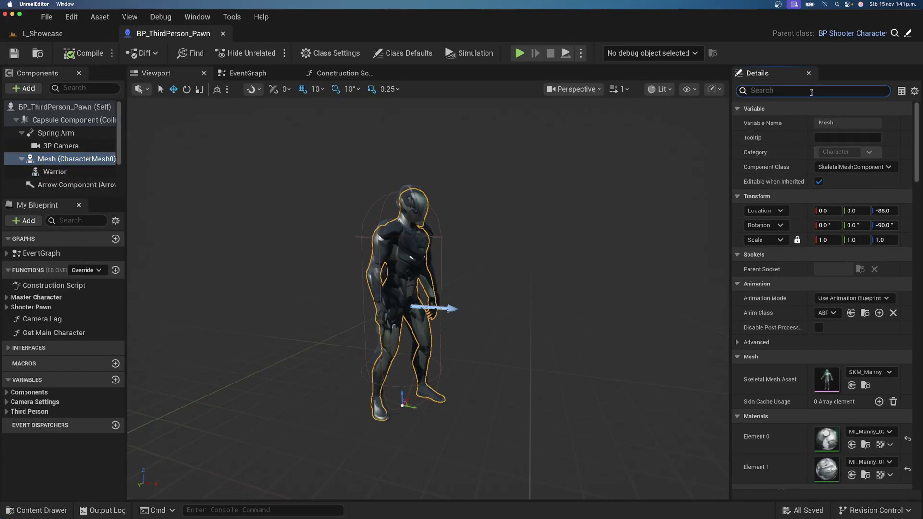
{"action": "type", "text": "visi"}
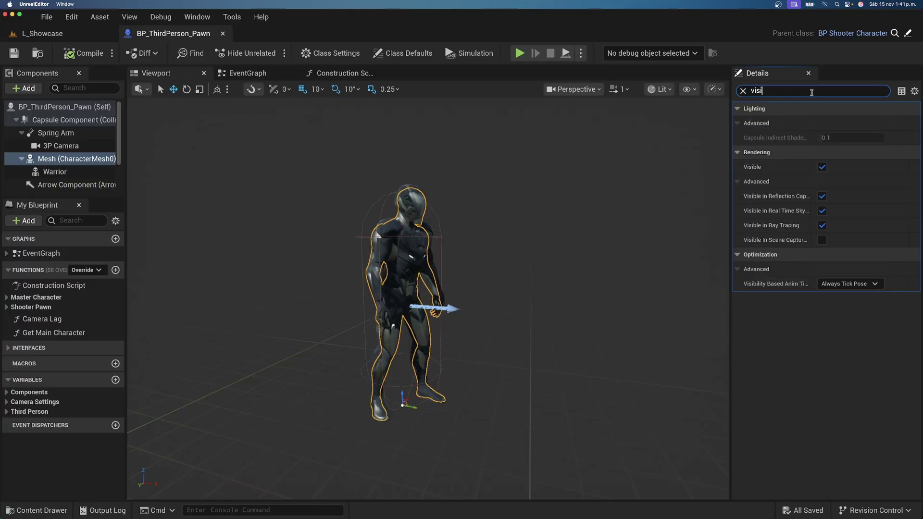
{"action": "left_click", "coordinate": [822, 167]}
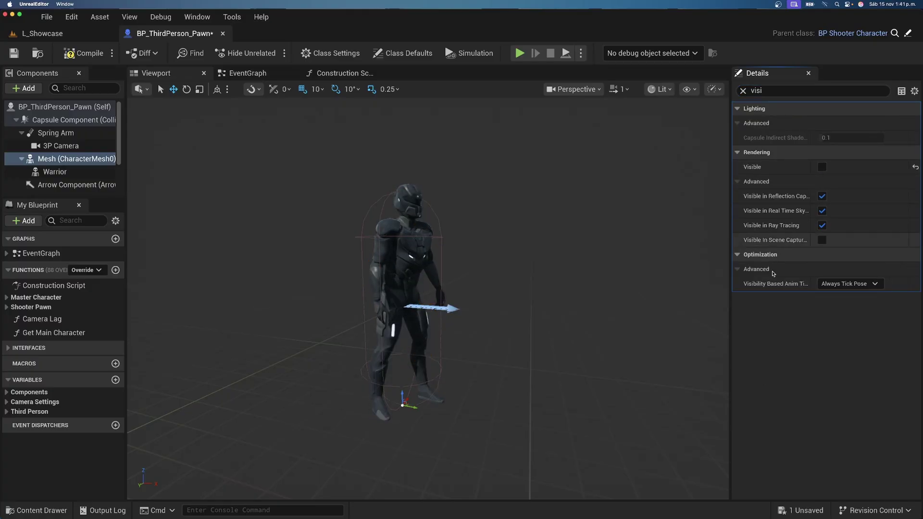
{"action": "left_click", "coordinate": [847, 284]}
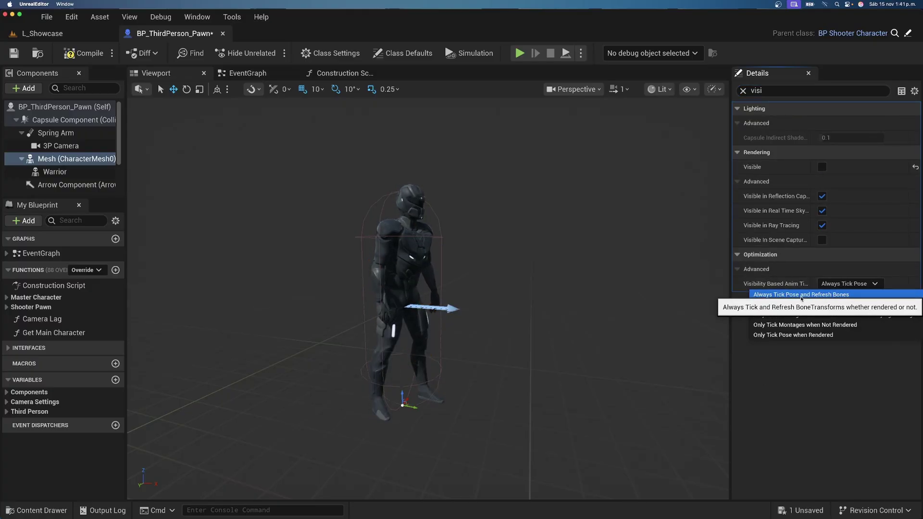
{"action": "left_click", "coordinate": [802, 298]}
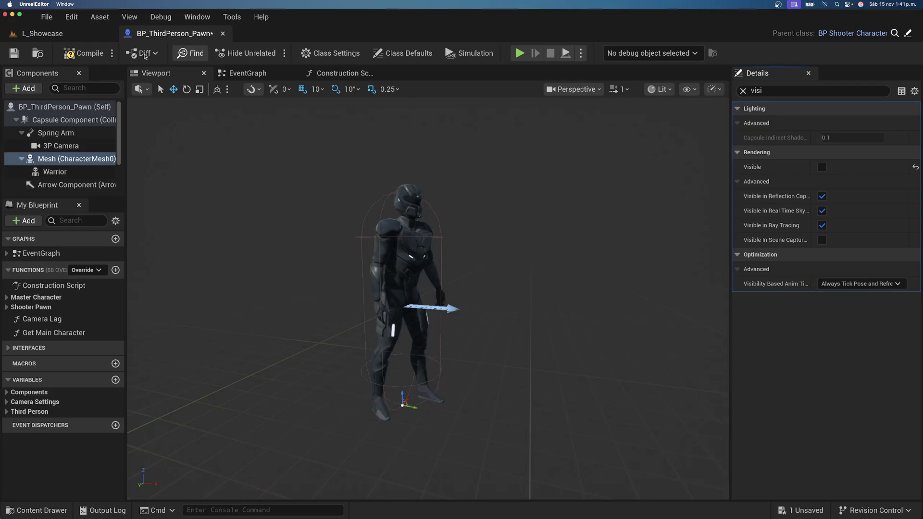
{"action": "left_click", "coordinate": [83, 52]}
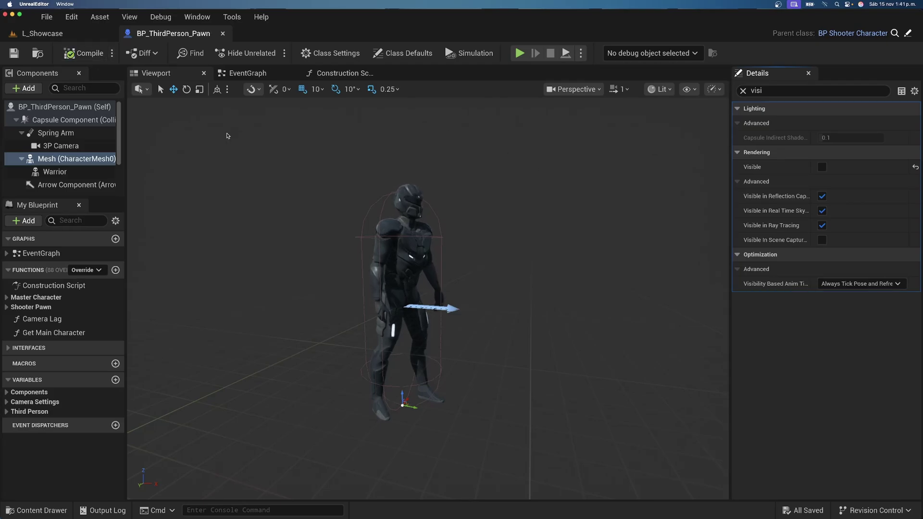
Play-test the level with the warrior pawn, stop the session and select the pawn's Warrior component.
{"action": "left_click", "coordinate": [519, 53]}
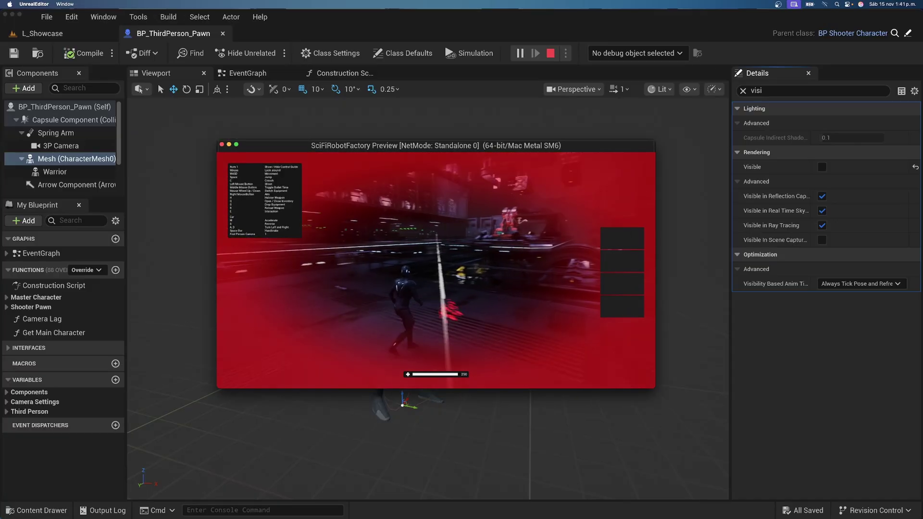
{"action": "key", "text": "Escape"}
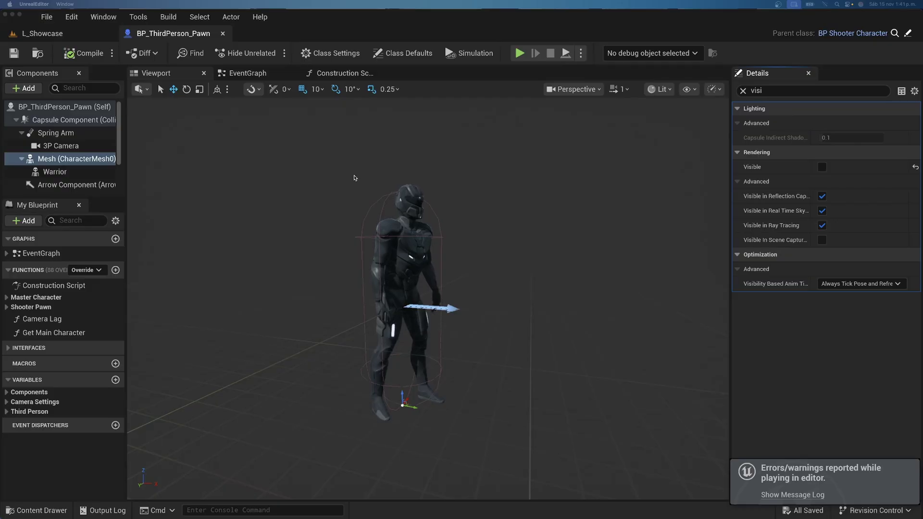
{"action": "left_click", "coordinate": [90, 174]}
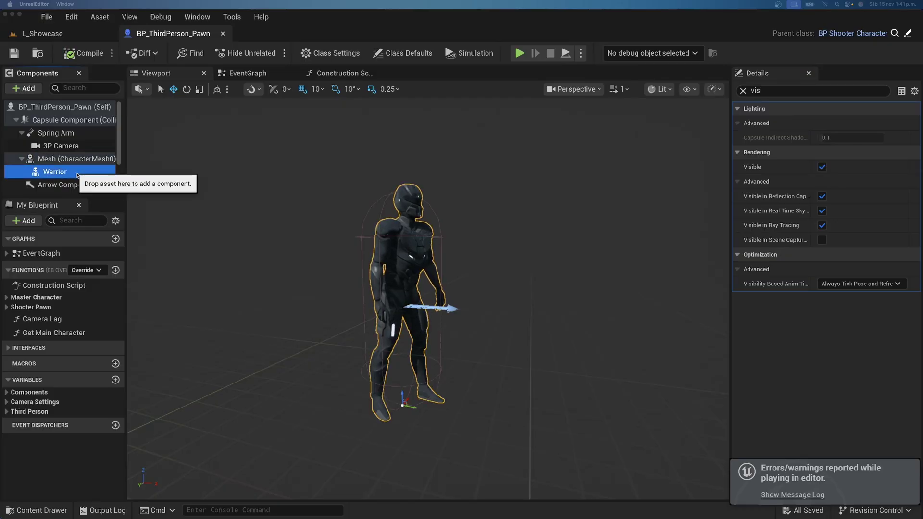
Open the BP_Guard blueprint from a guard in the L_Showcase level and select its Mesh (CharacterMesh0) component.
{"action": "left_click", "coordinate": [74, 38]}
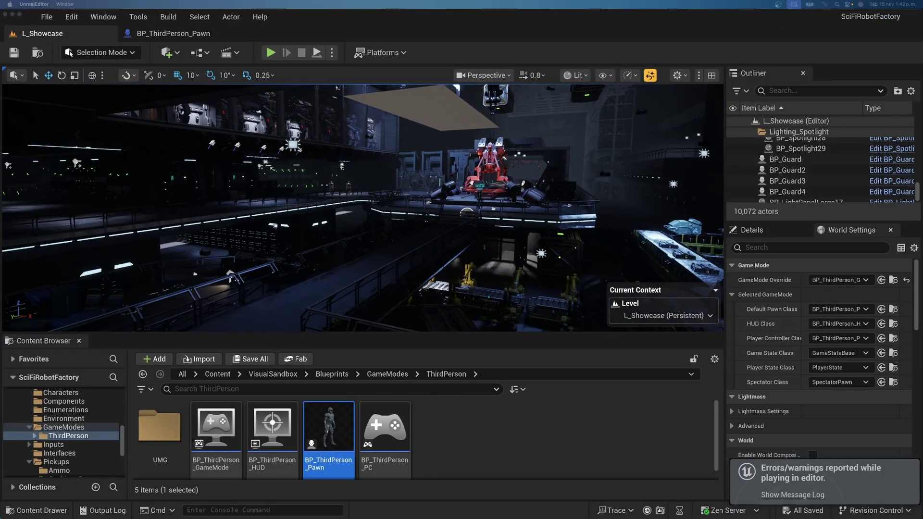
{"action": "key", "text": "w"}
{"action": "right_click_drag", "start_coordinate": [432, 209], "coordinate": [336, 217]}
{"action": "scroll", "coordinate": [361, 209], "scroll_direction": "up", "scroll_amount": 2}
{"action": "left_click", "coordinate": [354, 226]}
{"action": "double_click", "coordinate": [353, 226]}
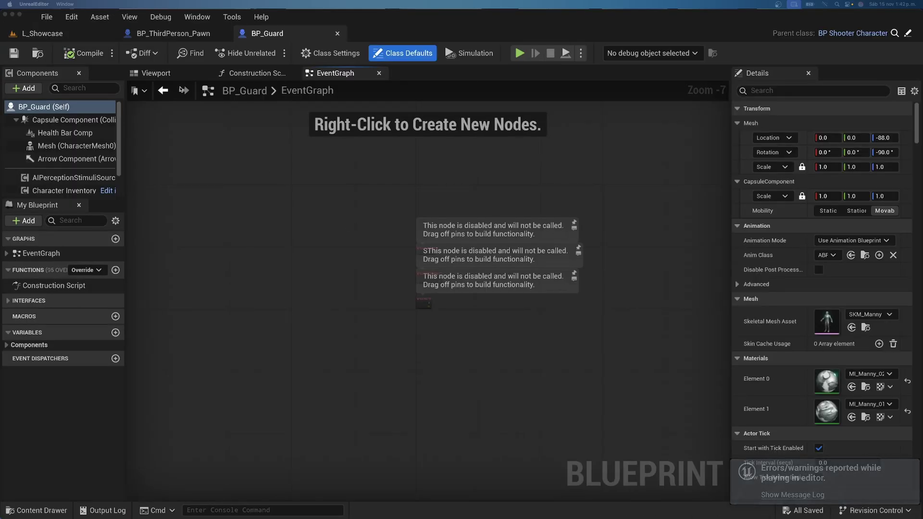
{"action": "left_click", "coordinate": [156, 73]}
{"action": "left_click", "coordinate": [77, 146]}
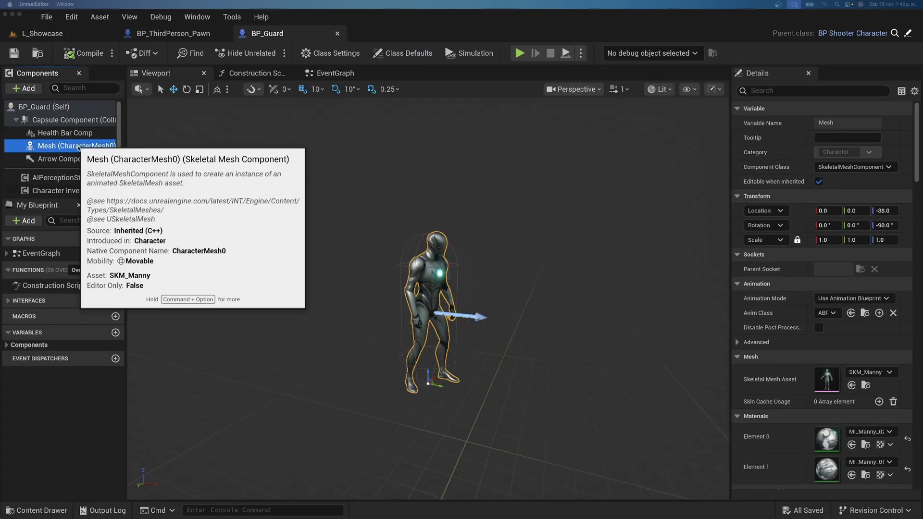
Paste the copied Warrior component into BP_Guard under Mesh (CharacterMesh0), with its location and rotation reset to 0.
{"action": "key", "text": "super+v"}
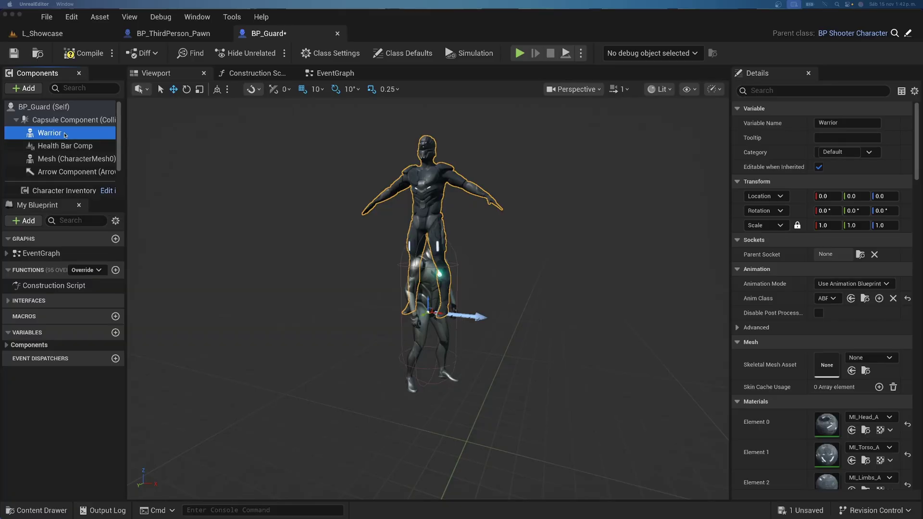
{"action": "left_click_drag", "start_coordinate": [61, 133], "coordinate": [84, 160]}
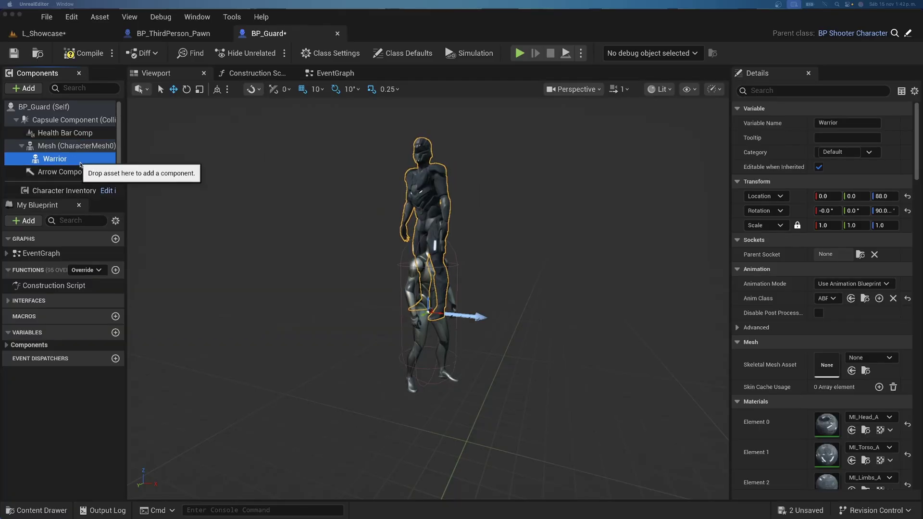
{"action": "left_click", "coordinate": [907, 196]}
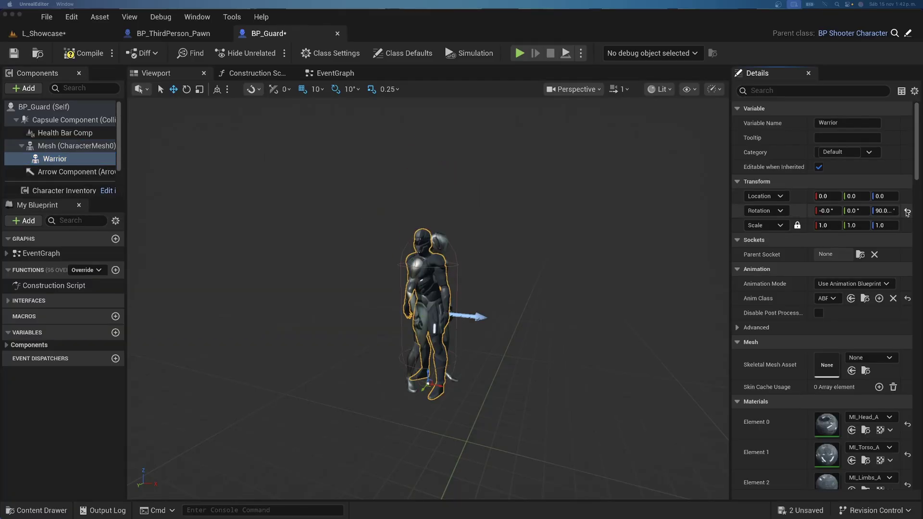
{"action": "left_click", "coordinate": [908, 212]}
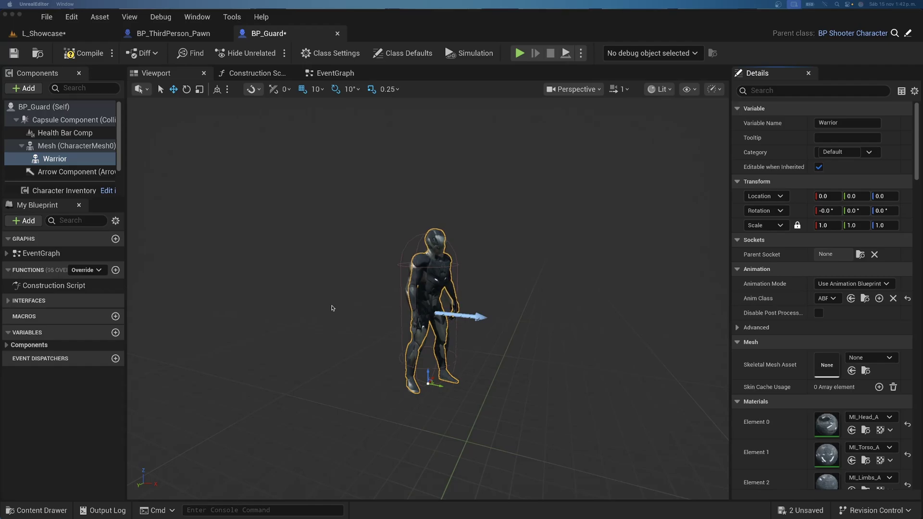
Hide the guard's parent Mesh, set its Visibility Based Anim Tick Option to Always Tick Pose and Refresh Bones, and save all.
{"action": "left_click", "coordinate": [72, 145]}
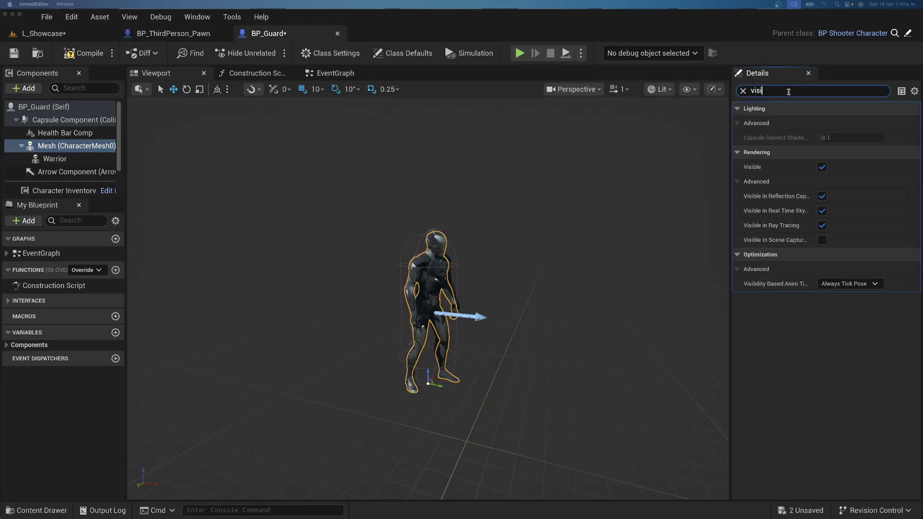
{"action": "left_click", "coordinate": [822, 167]}
{"action": "left_click", "coordinate": [849, 283]}
{"action": "left_click", "coordinate": [834, 294]}
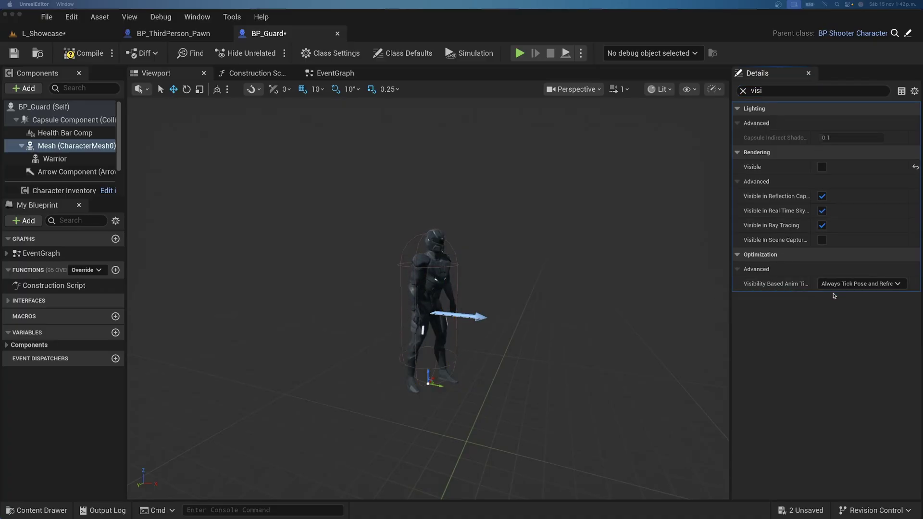
{"action": "key", "text": "super+shift+s"}
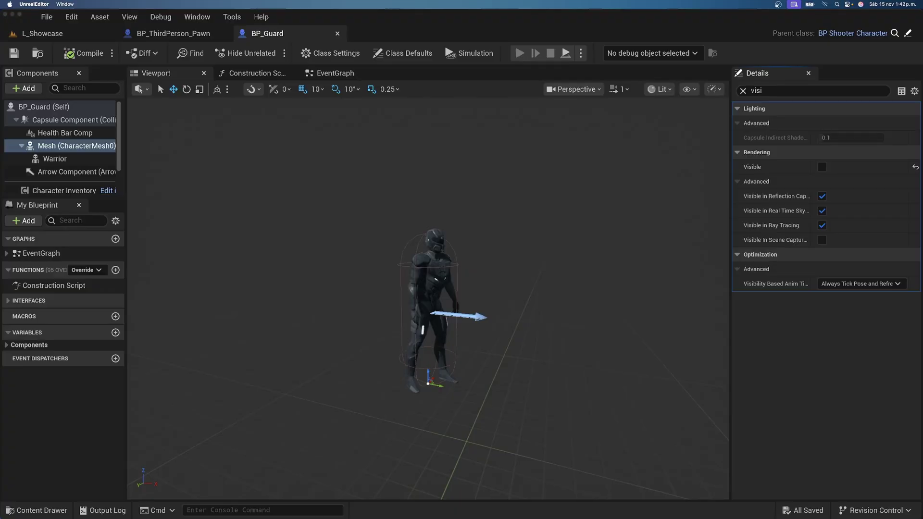
Play-test the level with the updated guards, move the player forward and stop the session.
{"action": "key", "text": "alt+p"}
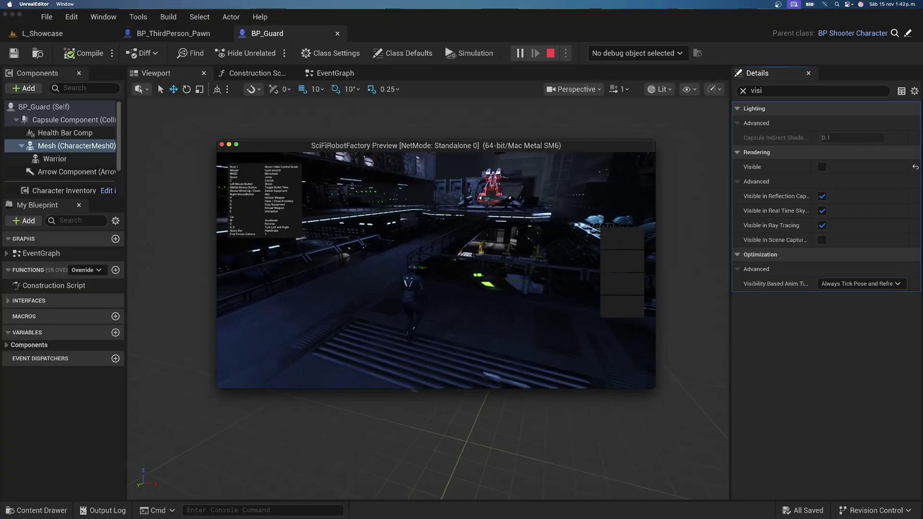
{"action": "key", "text": "w"}
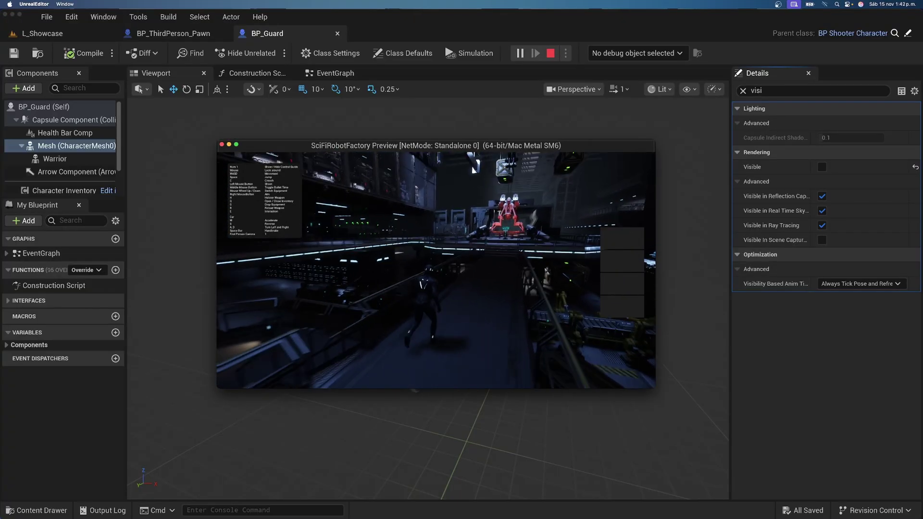
{"action": "key", "text": "Escape"}
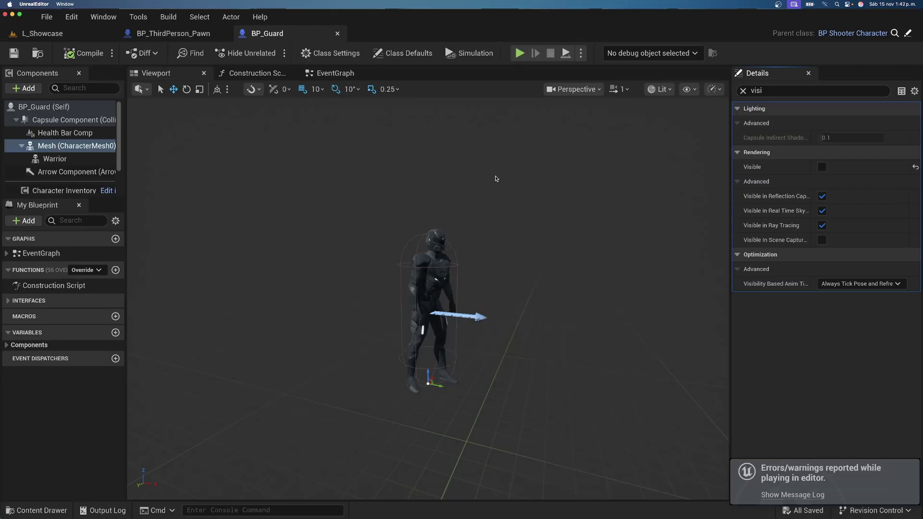
Locate the guard Warrior's head material in the project content and examine the Type_B and Type_C material sets.
{"action": "left_click", "coordinate": [743, 91]}
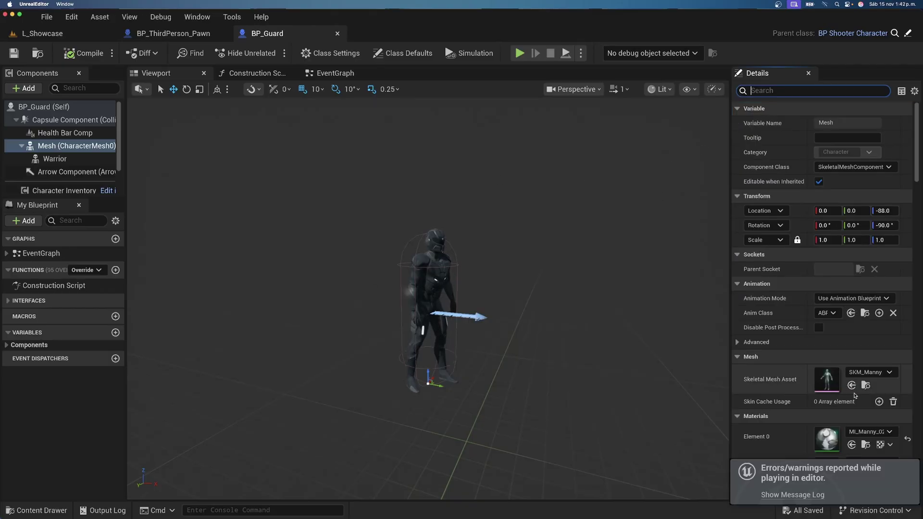
{"action": "scroll", "coordinate": [822, 288], "scroll_direction": "down", "scroll_amount": 2}
{"action": "left_click", "coordinate": [54, 158]}
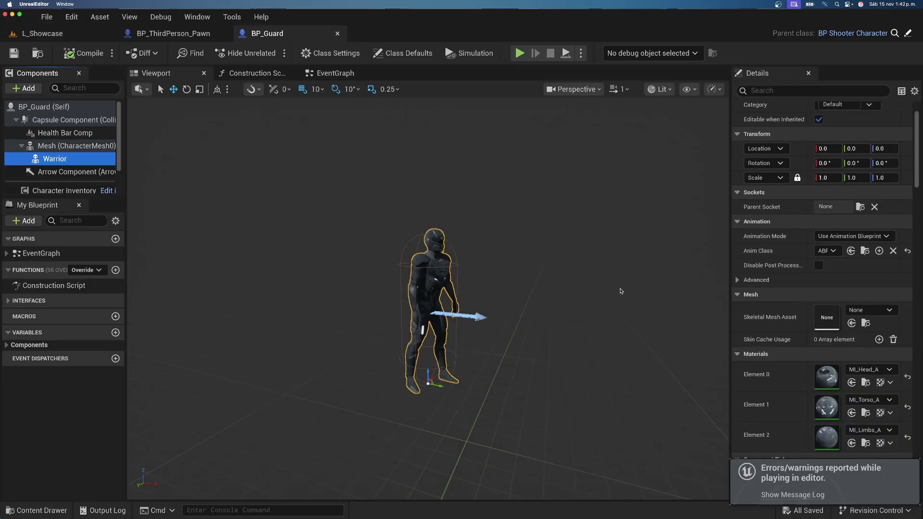
{"action": "left_click", "coordinate": [866, 383]}
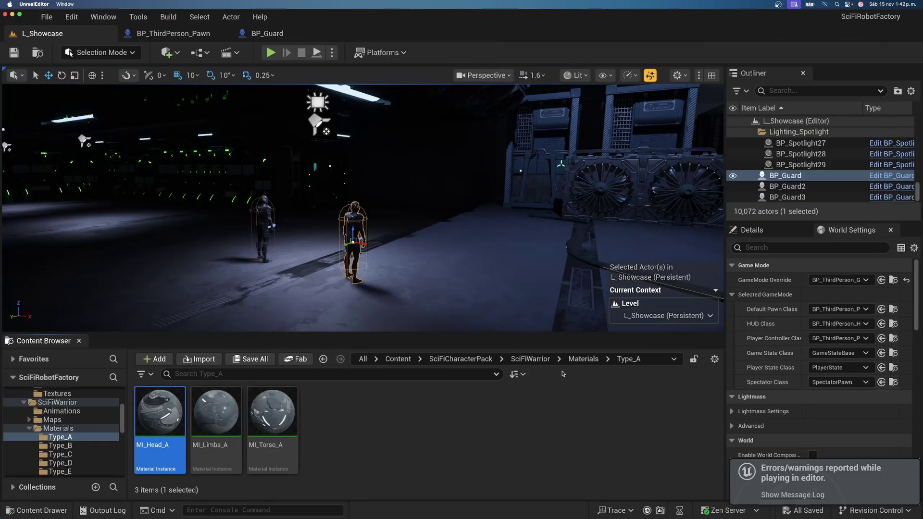
{"action": "left_click", "coordinate": [583, 359]}
{"action": "double_click", "coordinate": [216, 414]}
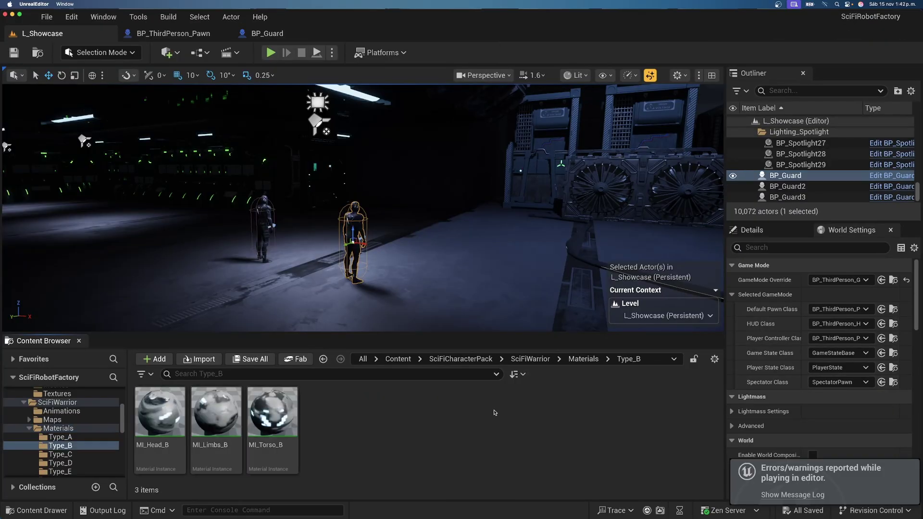
{"action": "left_click", "coordinate": [584, 359]}
{"action": "double_click", "coordinate": [272, 411]}
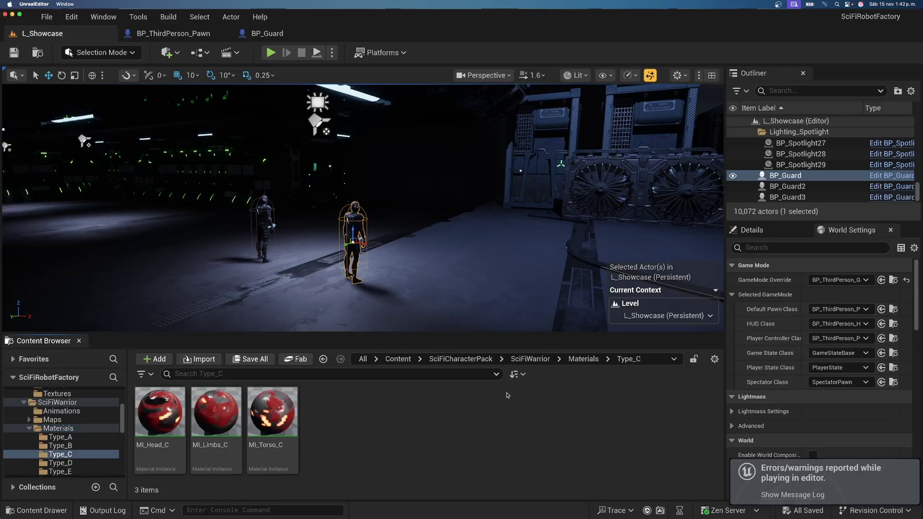
{"action": "left_click", "coordinate": [161, 414]}
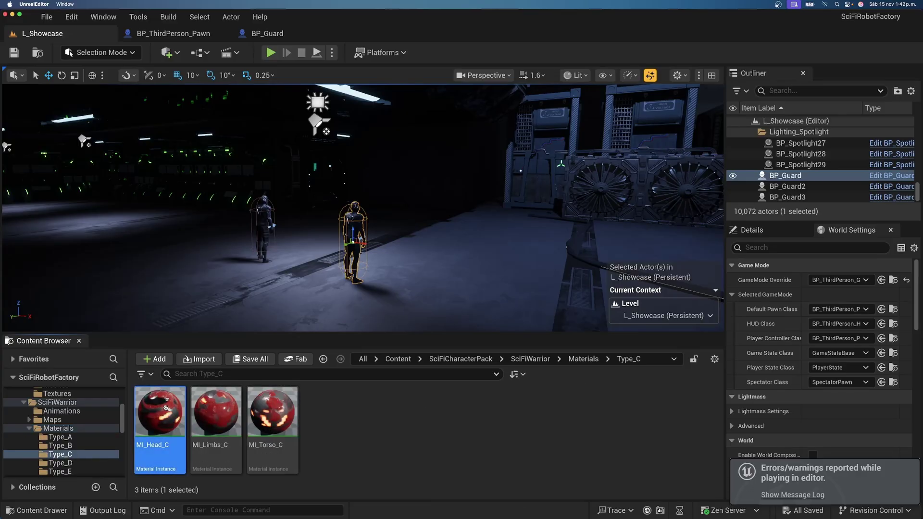
Assign MI_Head_D from the Type_D materials to Element 0 of the guard's Warrior component.
{"action": "left_click", "coordinate": [583, 358]}
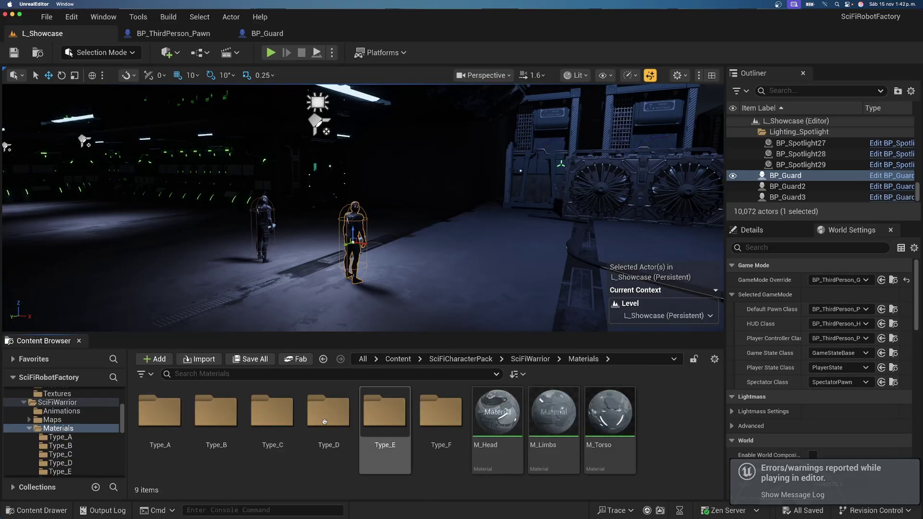
{"action": "double_click", "coordinate": [328, 411]}
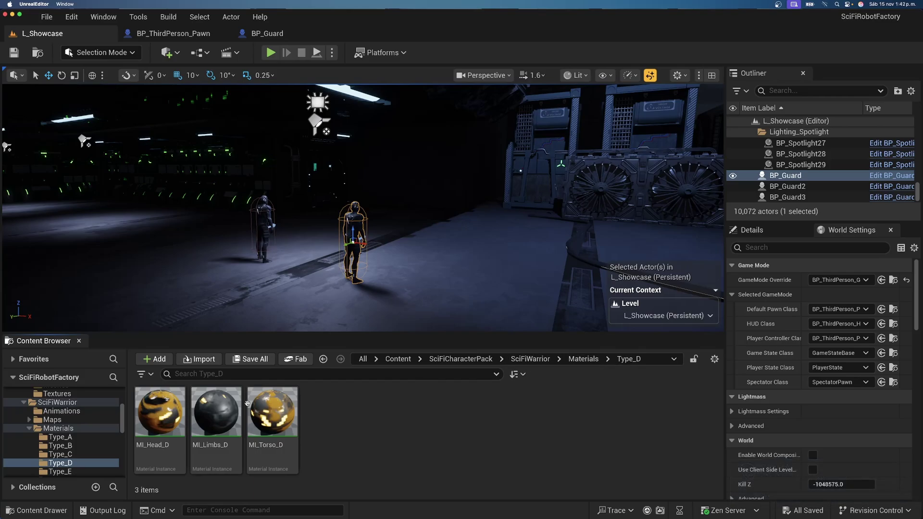
{"action": "left_click", "coordinate": [167, 405]}
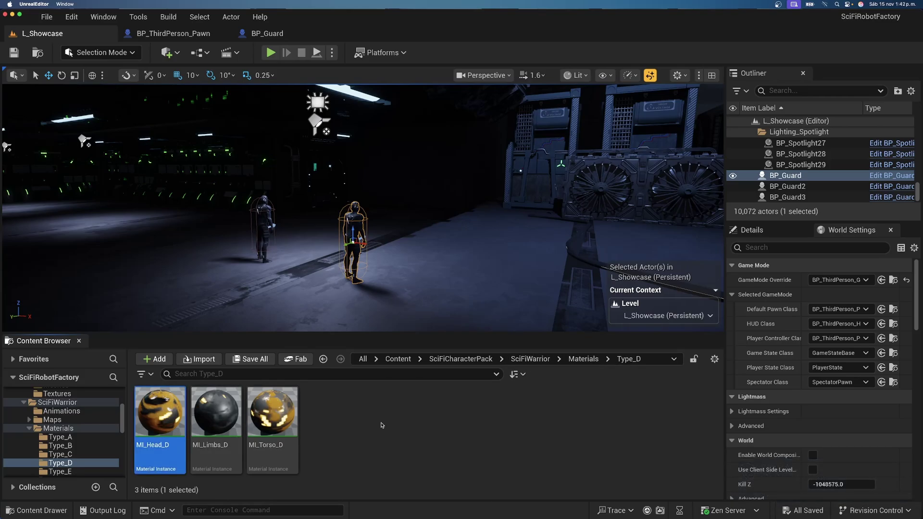
{"action": "left_click", "coordinate": [265, 33]}
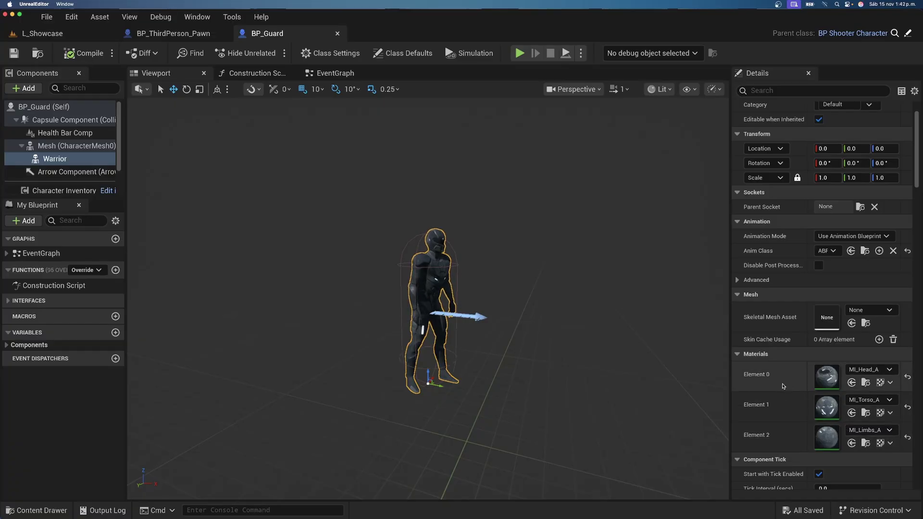
{"action": "left_click", "coordinate": [851, 382]}
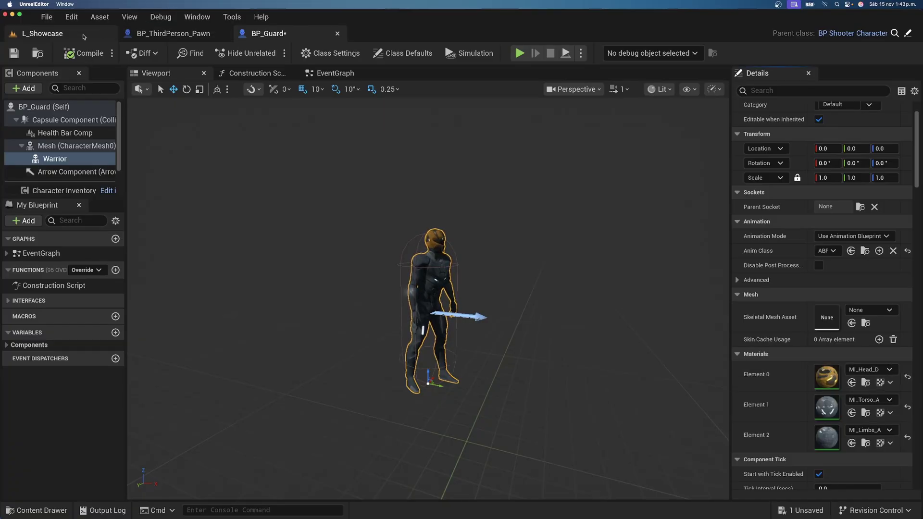
Assign MI_Limbs_D from the Type_D materials to Element 2 of the guard's Warrior component.
{"action": "left_click", "coordinate": [42, 33]}
{"action": "left_click", "coordinate": [215, 412]}
{"action": "left_click", "coordinate": [265, 33]}
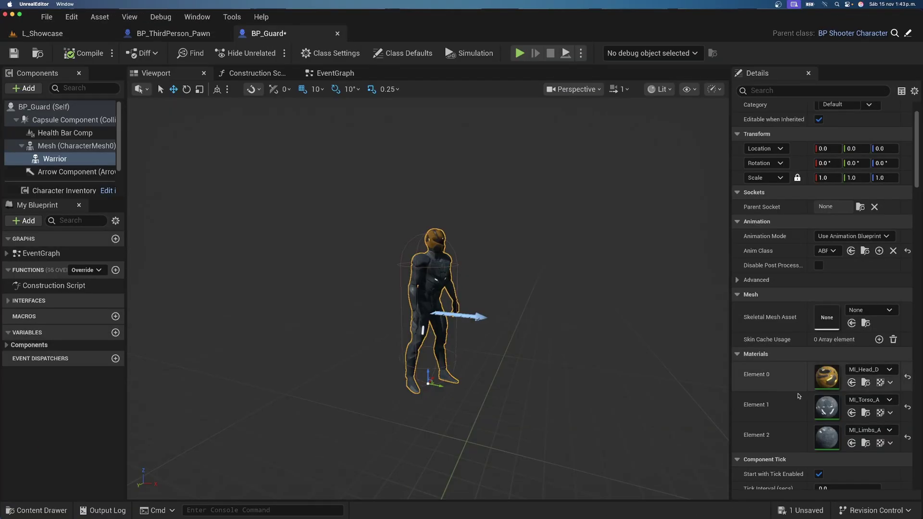
{"action": "left_click", "coordinate": [851, 443]}
Assign MI_Torso_D to Element 1 of the guard's Warrior component and compile BP_Guard.
{"action": "left_click", "coordinate": [43, 34]}
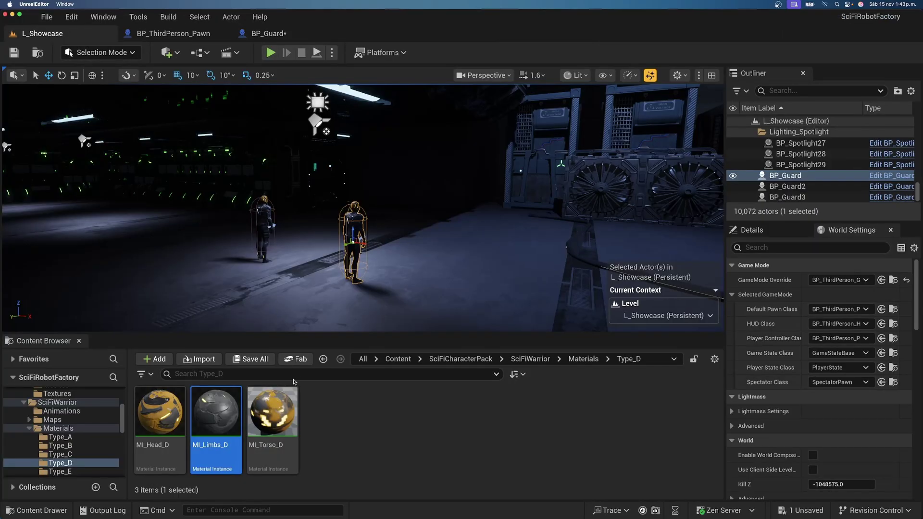
{"action": "left_click", "coordinate": [272, 413]}
{"action": "left_click", "coordinate": [265, 33]}
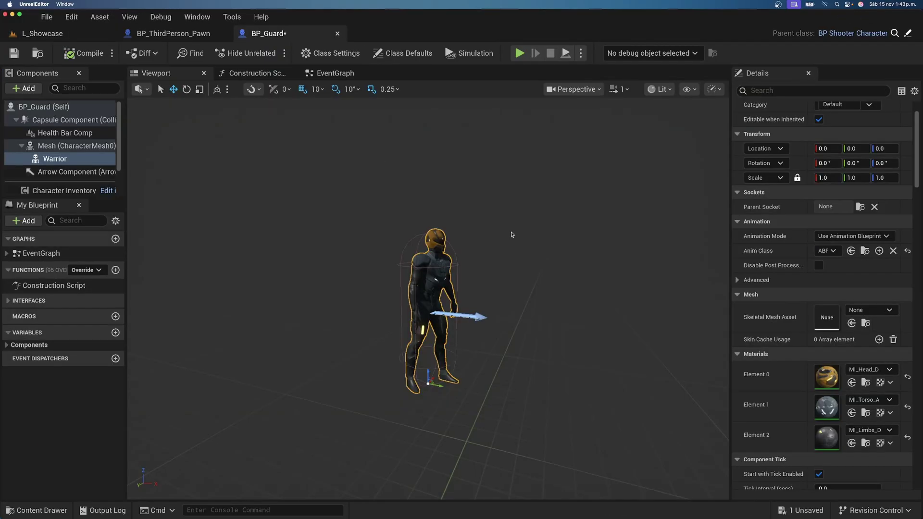
{"action": "left_click", "coordinate": [852, 413]}
{"action": "left_click", "coordinate": [84, 53]}
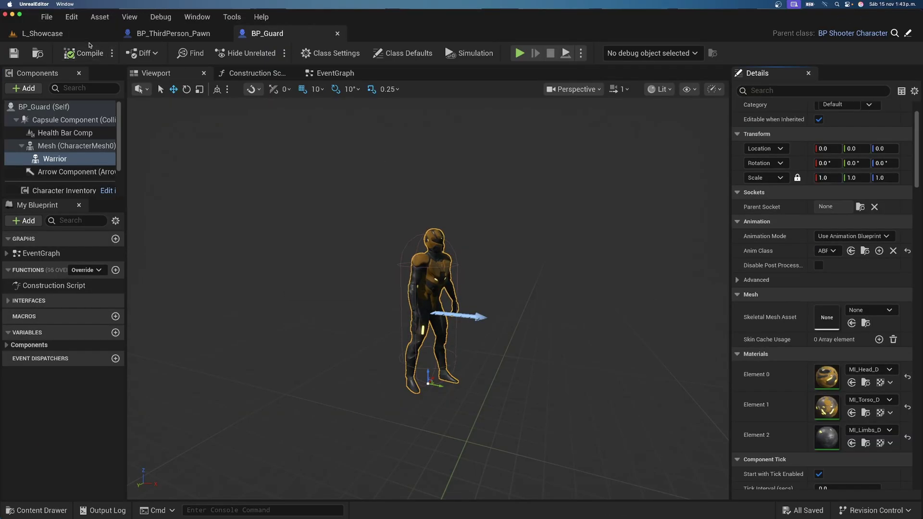
Play-test the L_Showcase level with the recolored guards and end the session.
{"action": "left_click", "coordinate": [57, 33]}
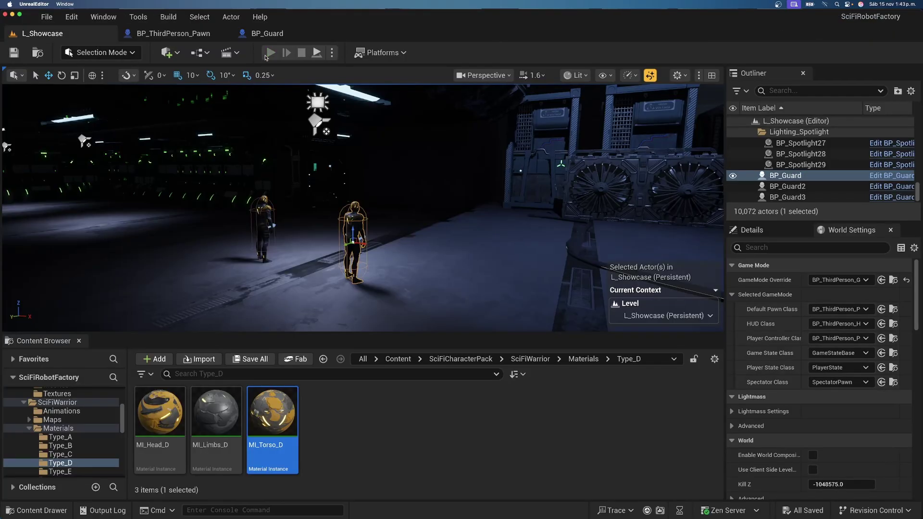
{"action": "left_click", "coordinate": [270, 53]}
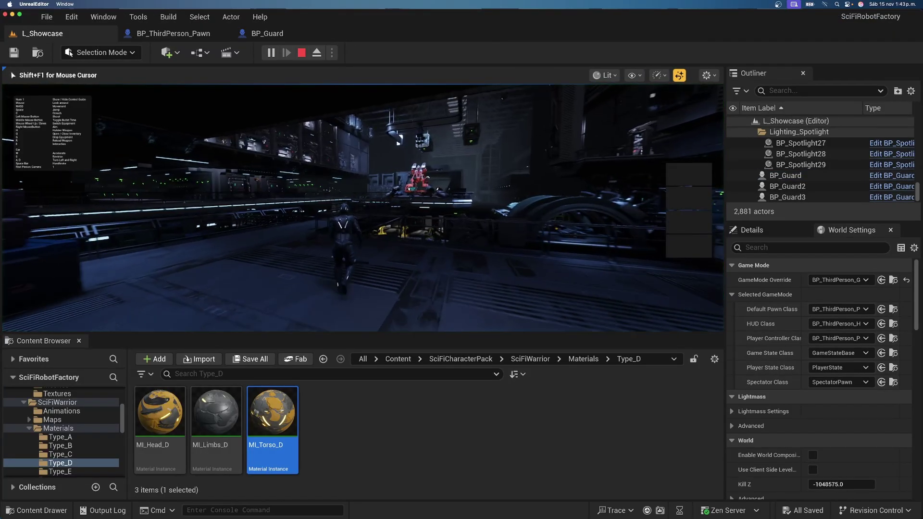
{"action": "key", "text": "Escape"}
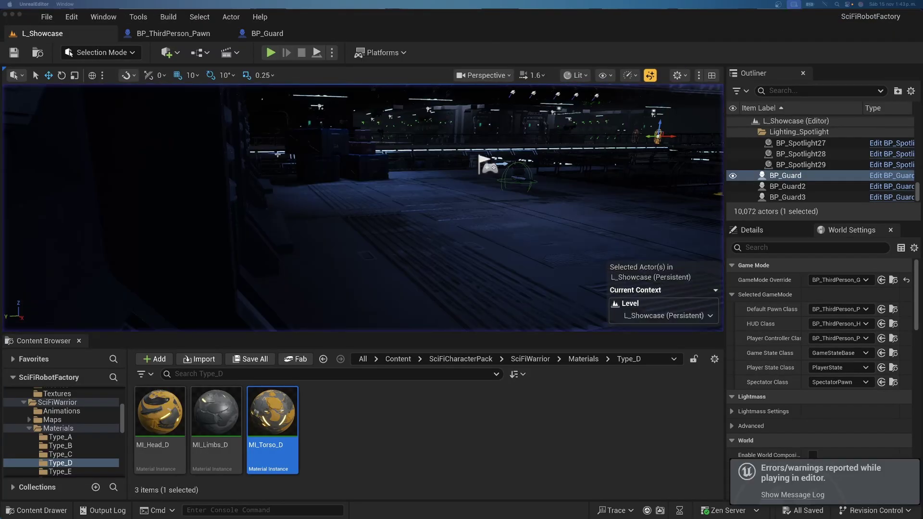
Examine the Type_E, Type_F and Type_B material sets of the SciFiWarrior for another color variant.
{"action": "left_click", "coordinate": [583, 359]}
{"action": "double_click", "coordinate": [385, 412]}
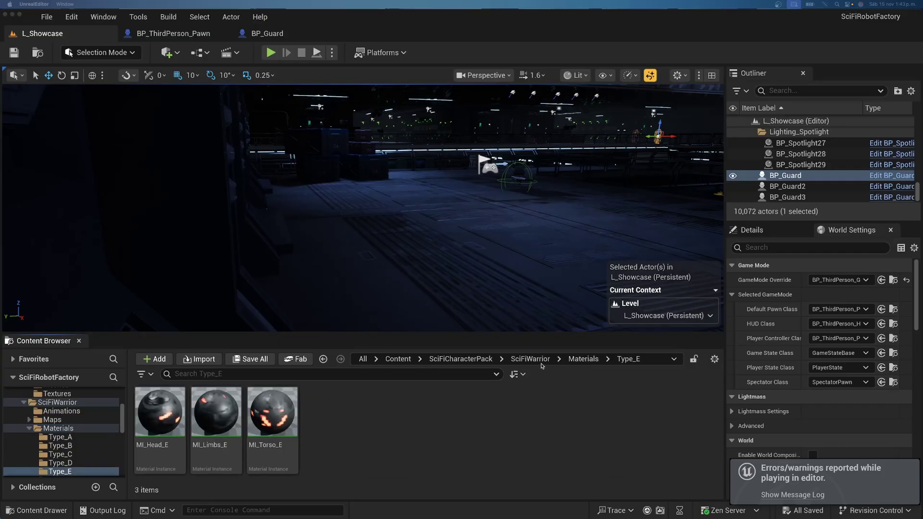
{"action": "left_click", "coordinate": [583, 359]}
{"action": "double_click", "coordinate": [442, 412]}
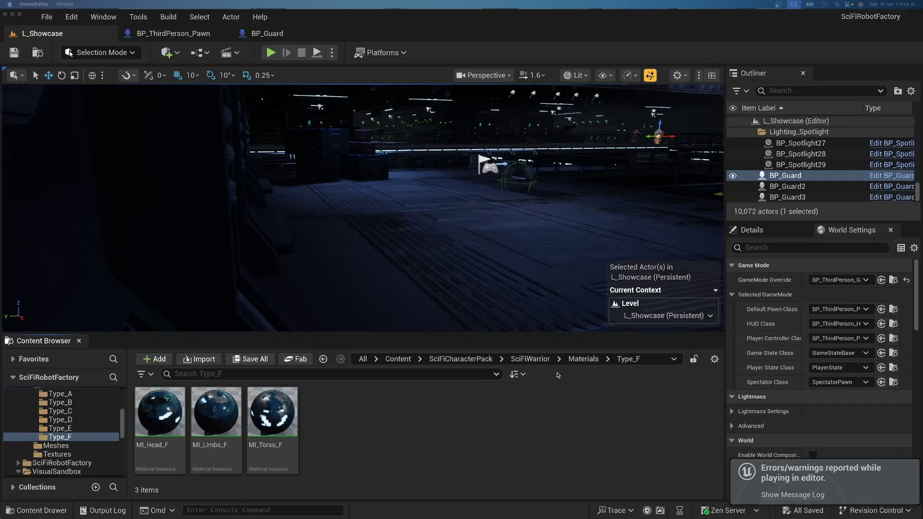
{"action": "left_click", "coordinate": [579, 360]}
{"action": "double_click", "coordinate": [215, 413]}
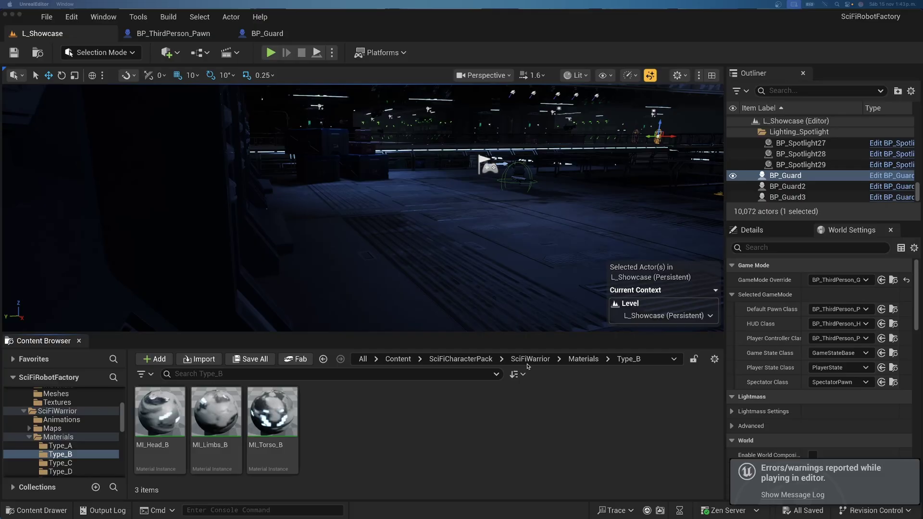
{"action": "left_click", "coordinate": [585, 361]}
{"action": "right_click_drag", "start_coordinate": [410, 254], "coordinate": [528, 254]}
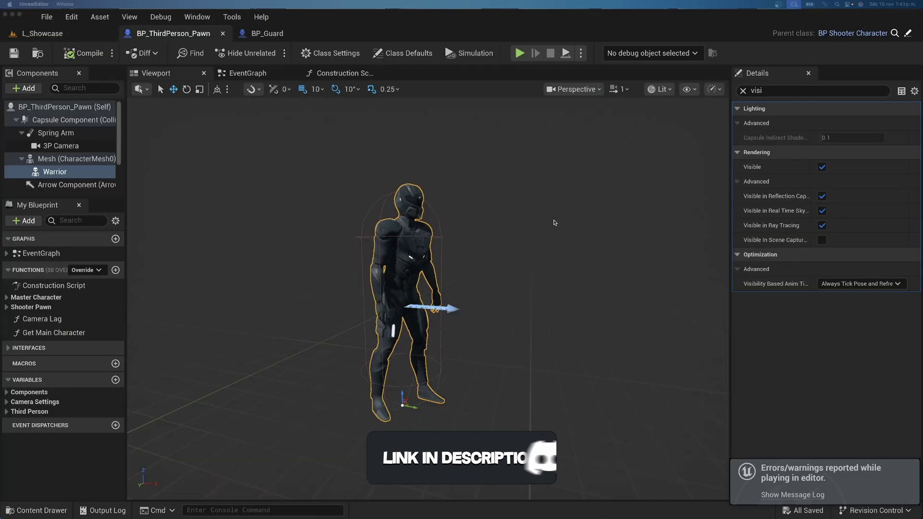
Assign MI_Head_D from the Type_D materials to Element 0 of the Warrior component in BP_ThirdPerson_Pawn.
{"action": "left_click", "coordinate": [743, 91]}
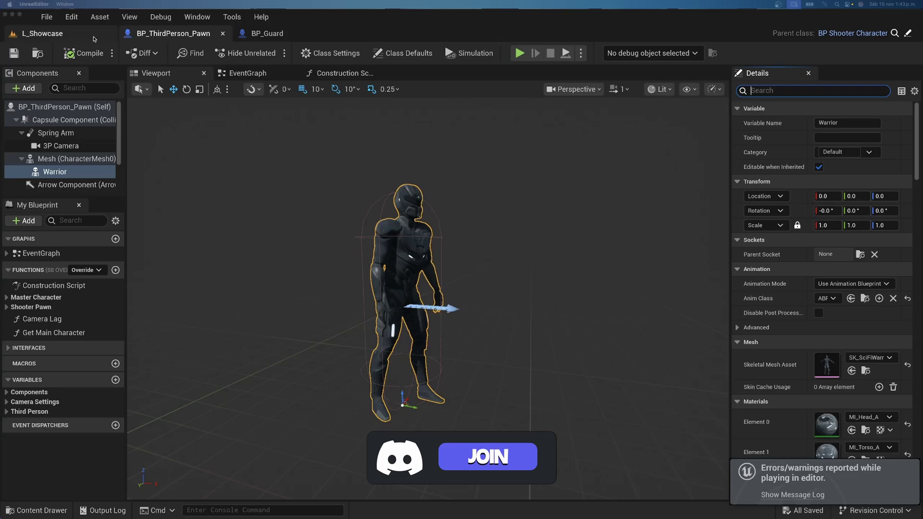
{"action": "left_click", "coordinate": [95, 37]}
{"action": "left_click", "coordinate": [328, 411]}
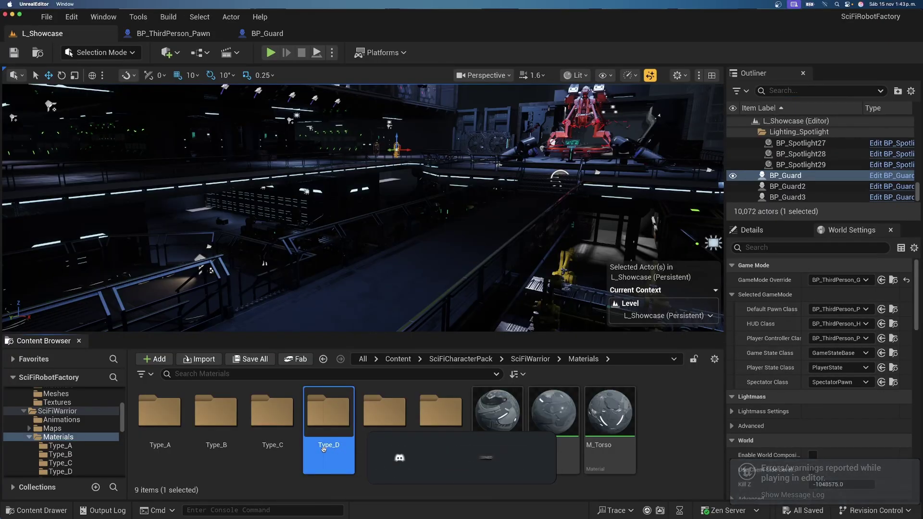
{"action": "double_click", "coordinate": [328, 411]}
{"action": "left_click", "coordinate": [160, 413]}
{"action": "left_click", "coordinate": [173, 33]}
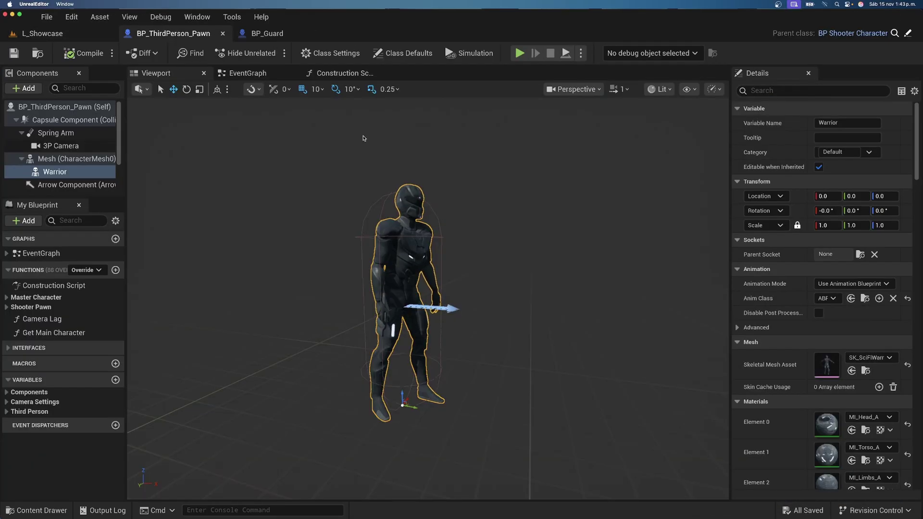
{"action": "left_click", "coordinate": [851, 430]}
Assign MI_Limbs_D to Element 2 of the player pawn's Warrior component.
{"action": "left_click", "coordinate": [43, 33]}
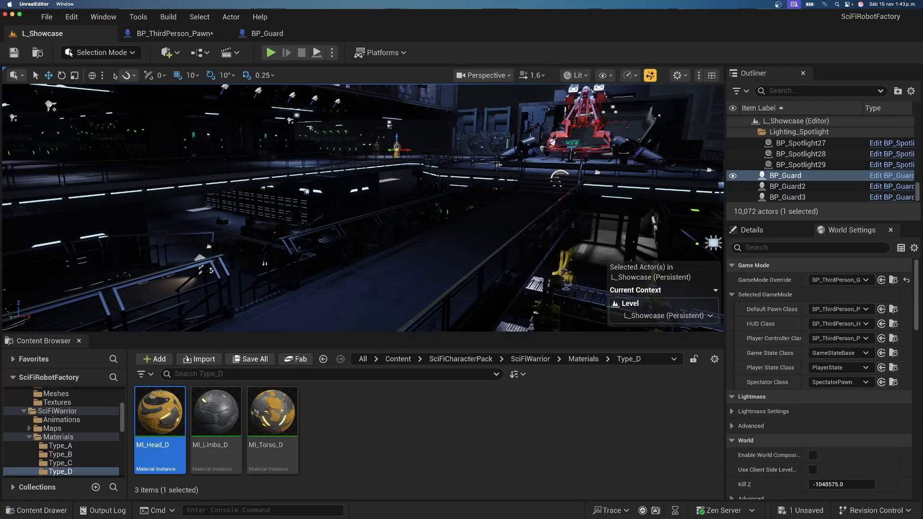
{"action": "left_click", "coordinate": [229, 417]}
{"action": "left_click", "coordinate": [173, 33]}
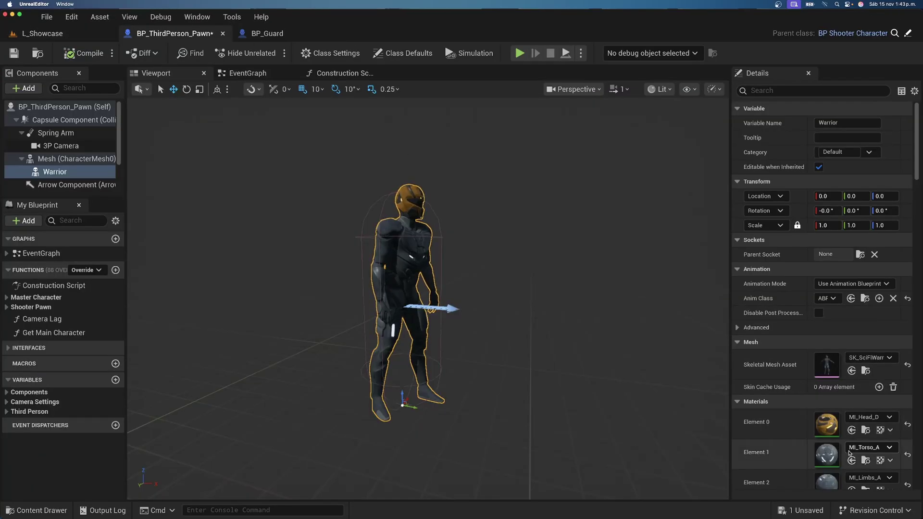
{"action": "scroll", "coordinate": [847, 469], "scroll_direction": "down", "scroll_amount": 1}
{"action": "left_click", "coordinate": [852, 476]}
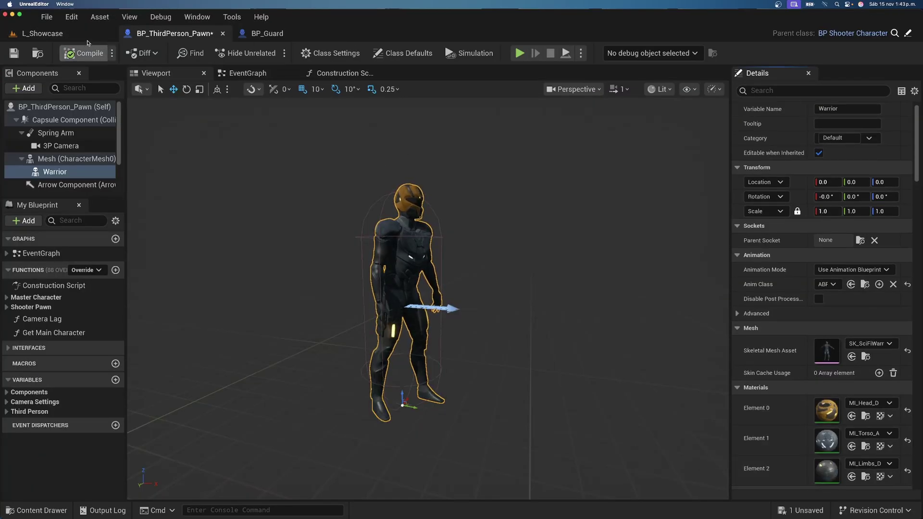
Assign MI_Torso_D to Element 1 of the player pawn's Warrior component and compile BP_ThirdPerson_Pawn.
{"action": "left_click", "coordinate": [87, 41]}
{"action": "left_click", "coordinate": [268, 419]}
{"action": "left_click", "coordinate": [173, 33]}
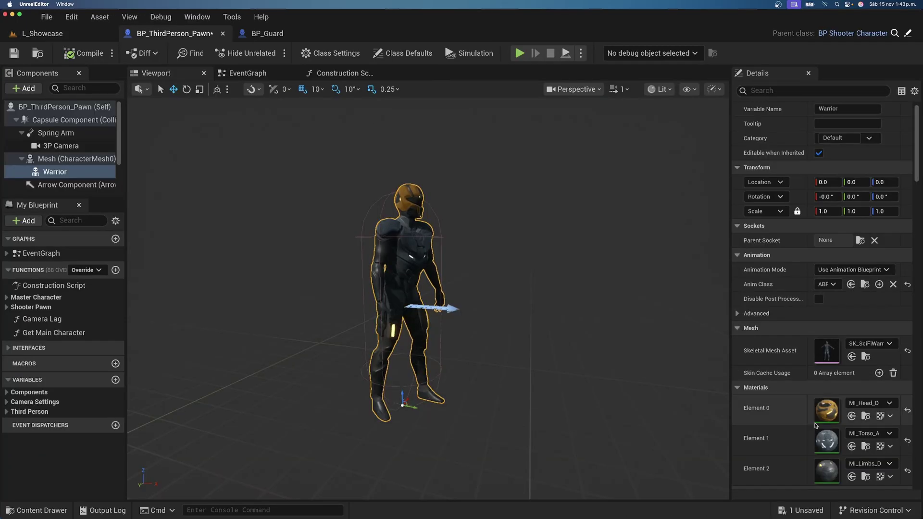
{"action": "left_click", "coordinate": [851, 446]}
{"action": "left_click", "coordinate": [94, 56]}
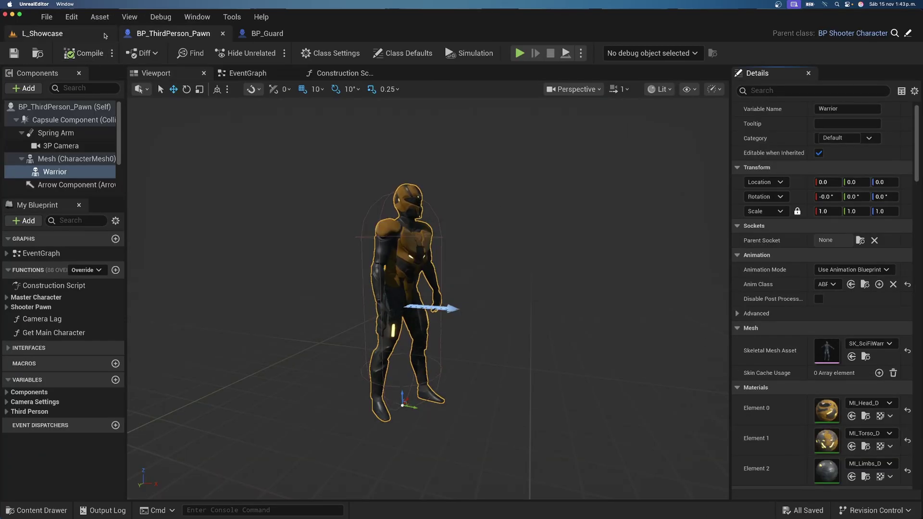
Play-test the level with the recolored player warrior, moving and firing a weapon, and end the session.
{"action": "left_click", "coordinate": [104, 34]}
{"action": "left_click", "coordinate": [201, 36]}
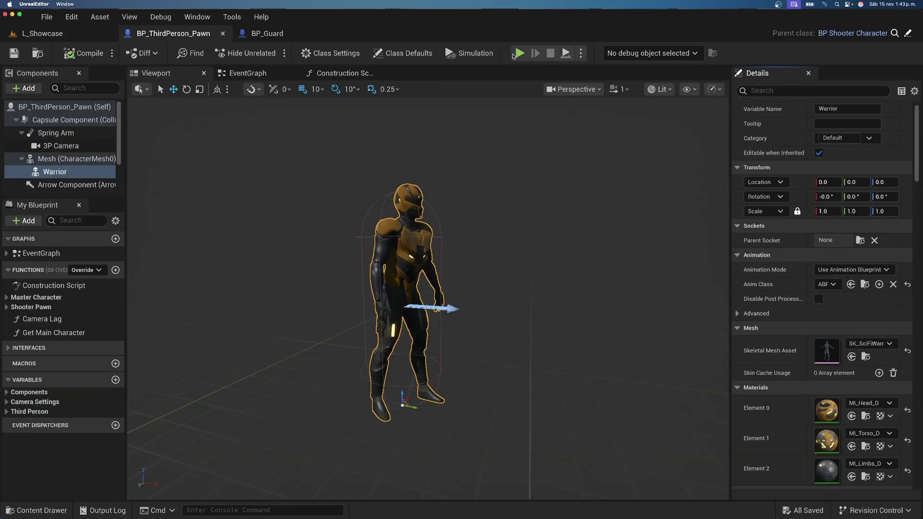
{"action": "left_click", "coordinate": [519, 54]}
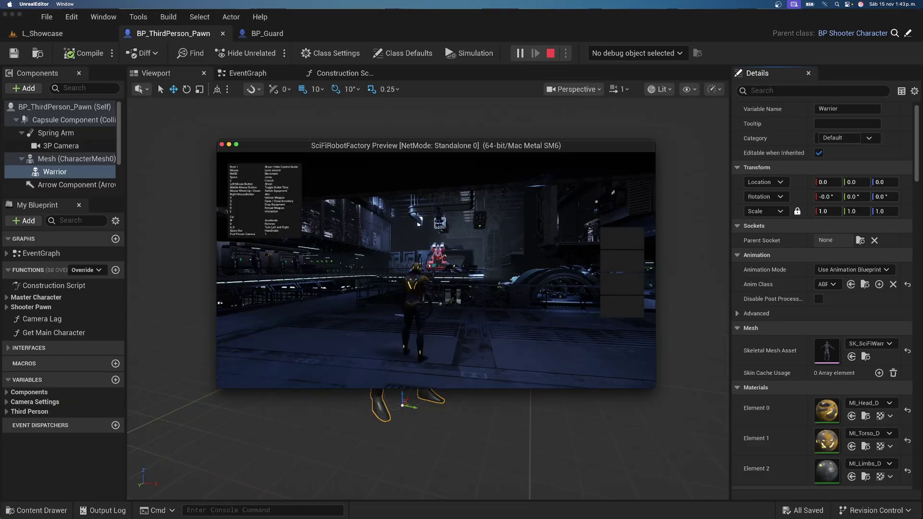
{"action": "key", "text": "w"}
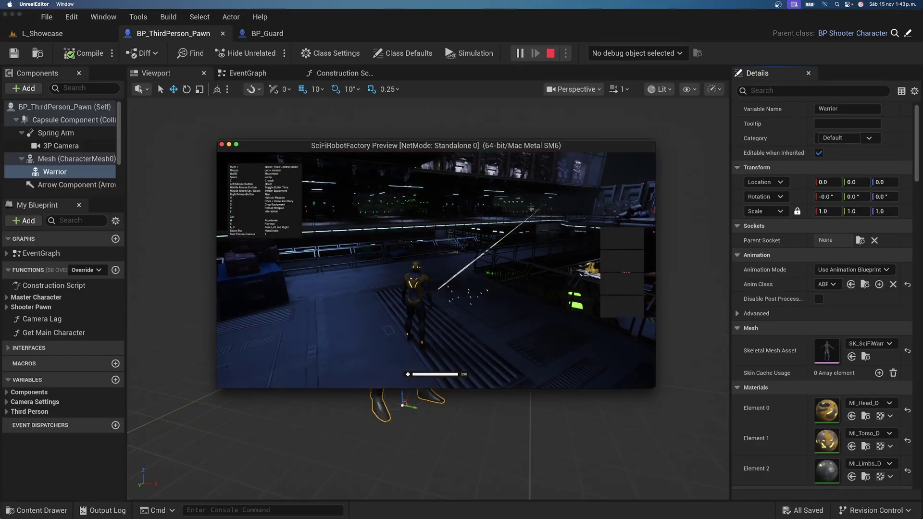
{"action": "key", "text": "1"}
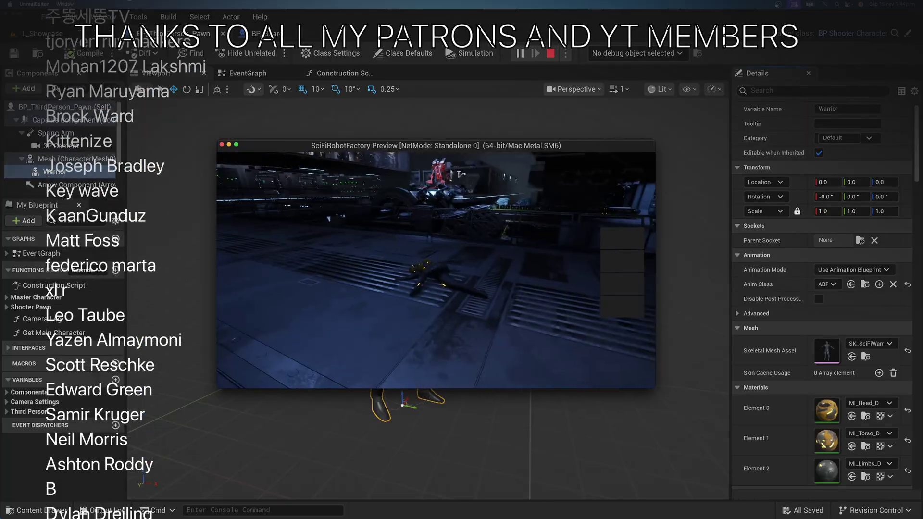
{"action": "key", "text": "Escape"}
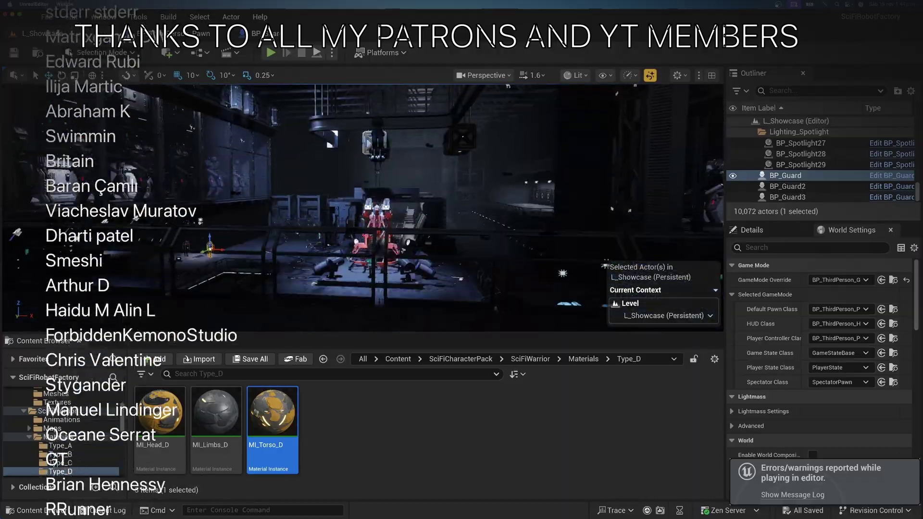
Inspect the area around the red robot in the L_Showcase level and clear the guard selection.
{"action": "mouse_move", "coordinate": [365, 186]}
{"action": "right_mouse_down"}
{"action": "mouse_move", "coordinate": [385, 188]}
{"action": "mouse_move", "coordinate": [342, 179]}
{"action": "mouse_move", "coordinate": [380, 197]}
{"action": "mouse_move", "coordinate": [366, 187]}
{"action": "right_mouse_up"}
{"action": "key", "text": "w"}
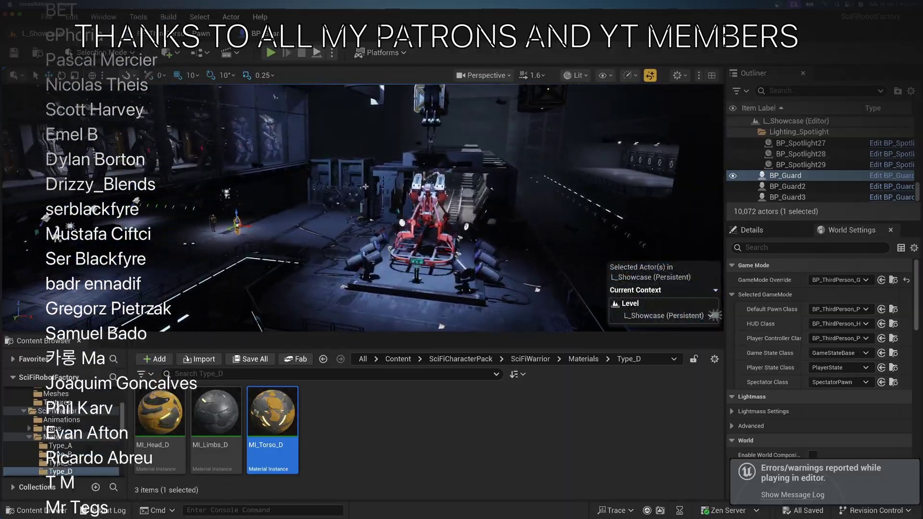
{"action": "key", "text": "Escape"}
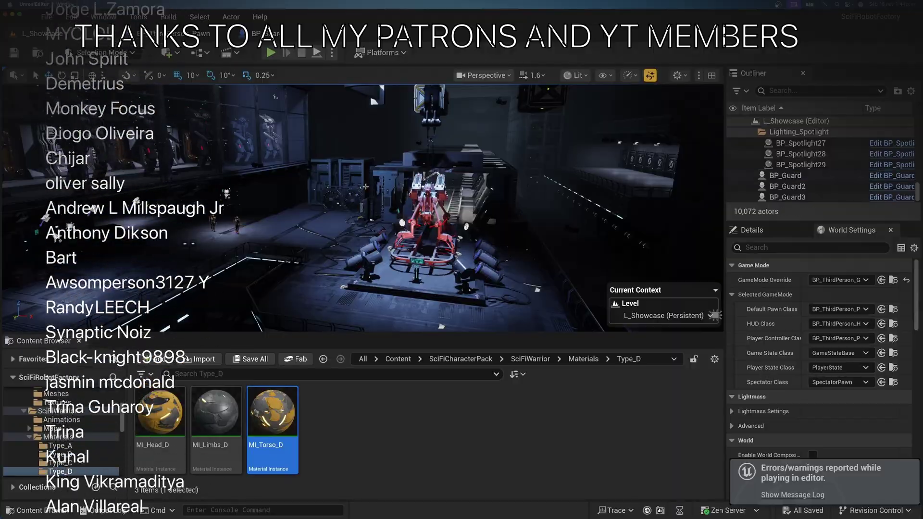